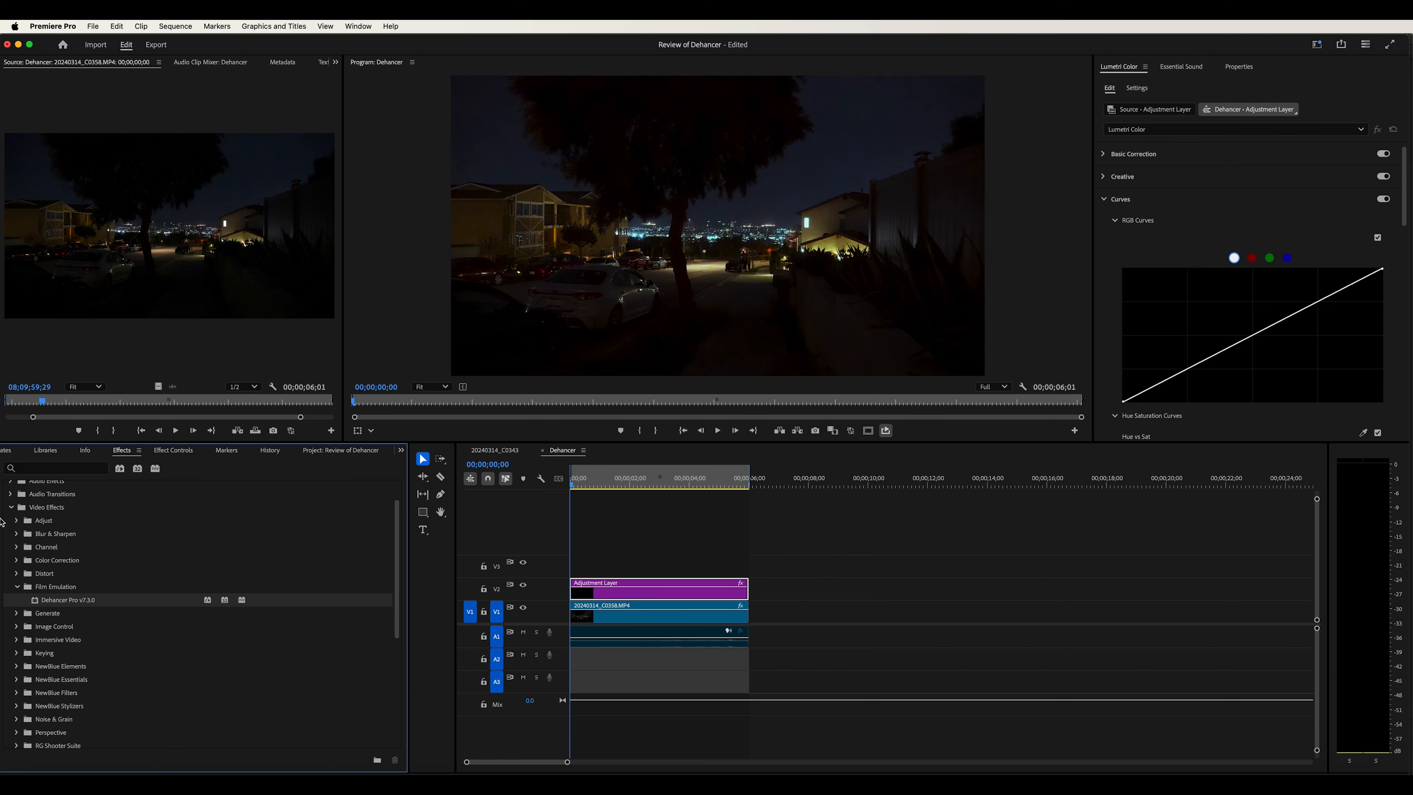
# Open the Dehancer Pro effect's controls on the adjustment layer and expand its Input section
pyautogui.click(49, 469)
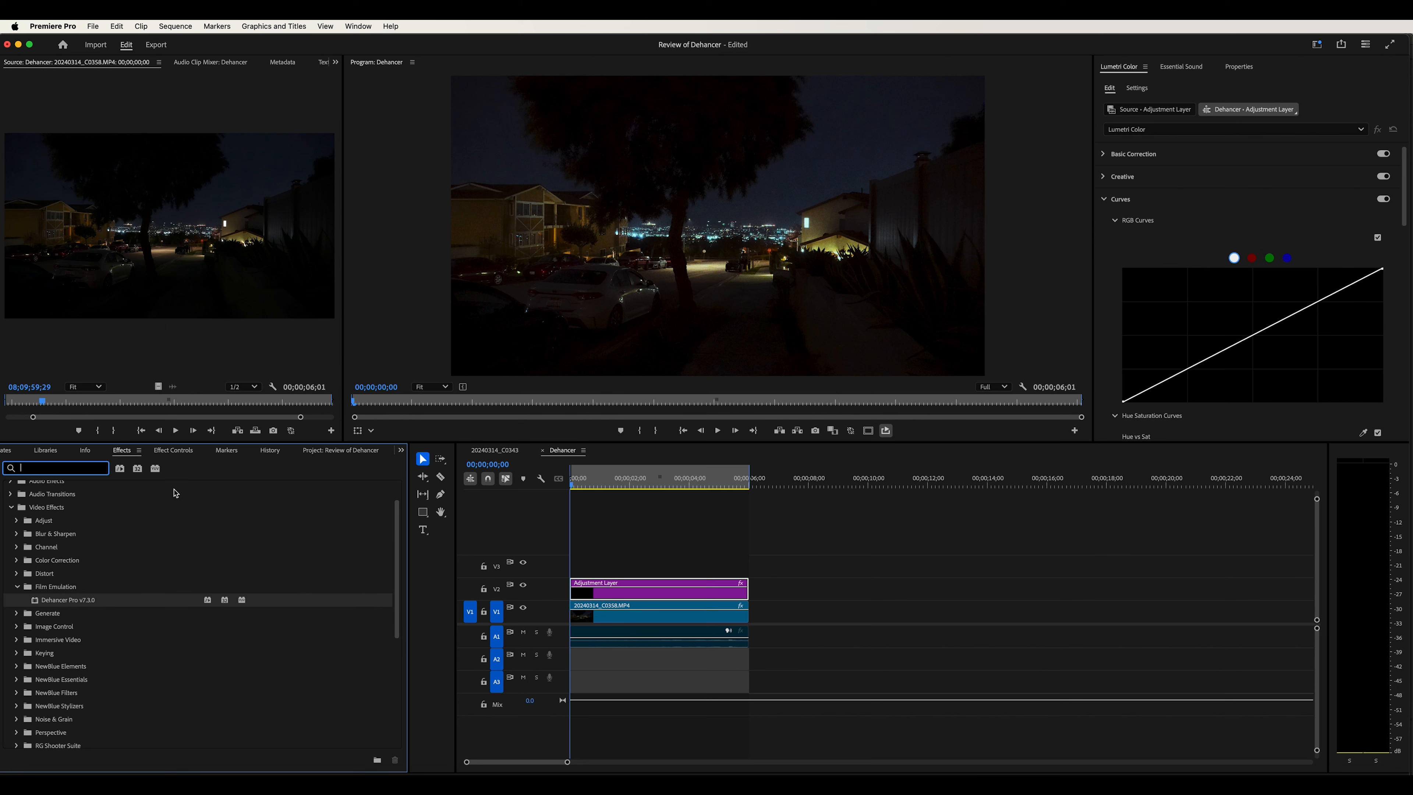
pyautogui.click(174, 451)
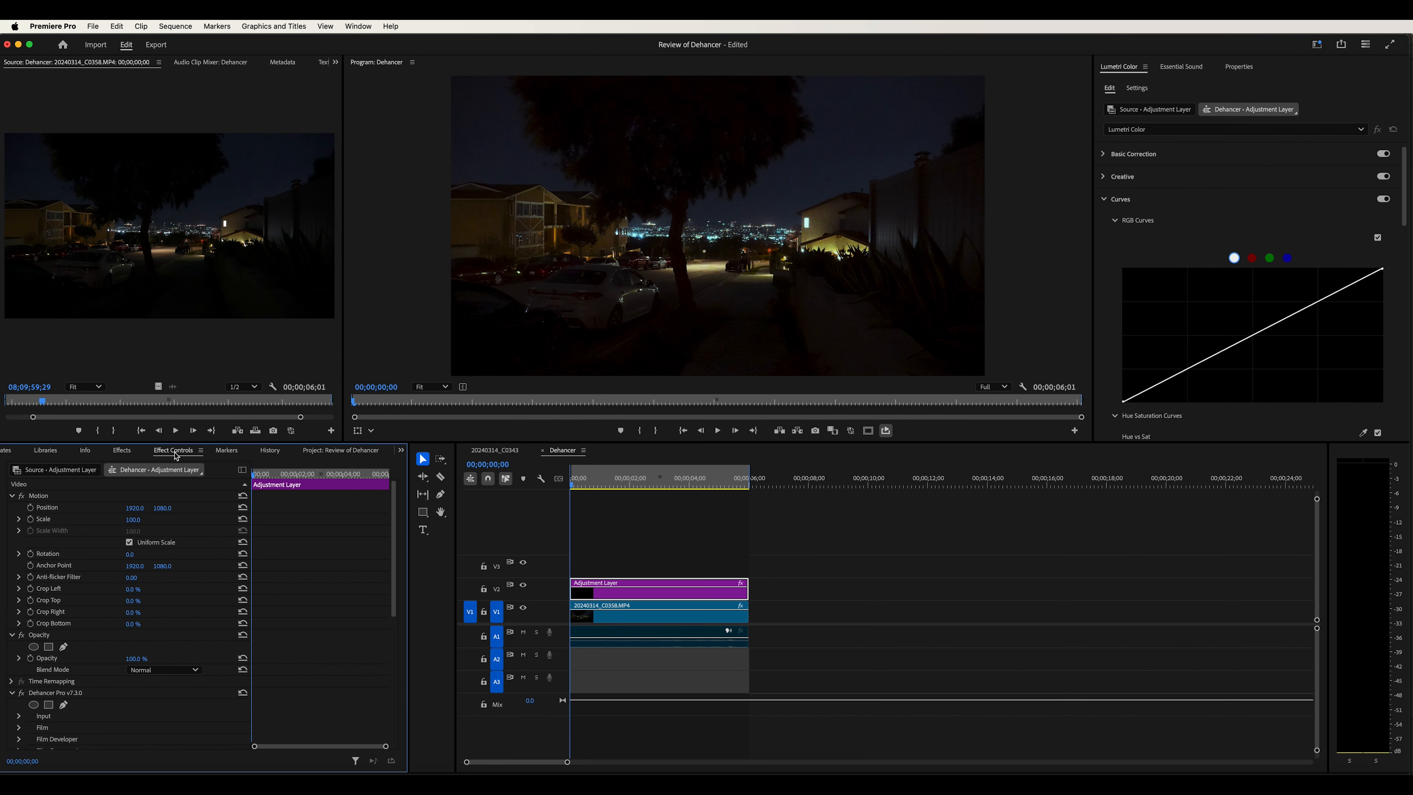
pyautogui.scroll(-5, 212, 705)
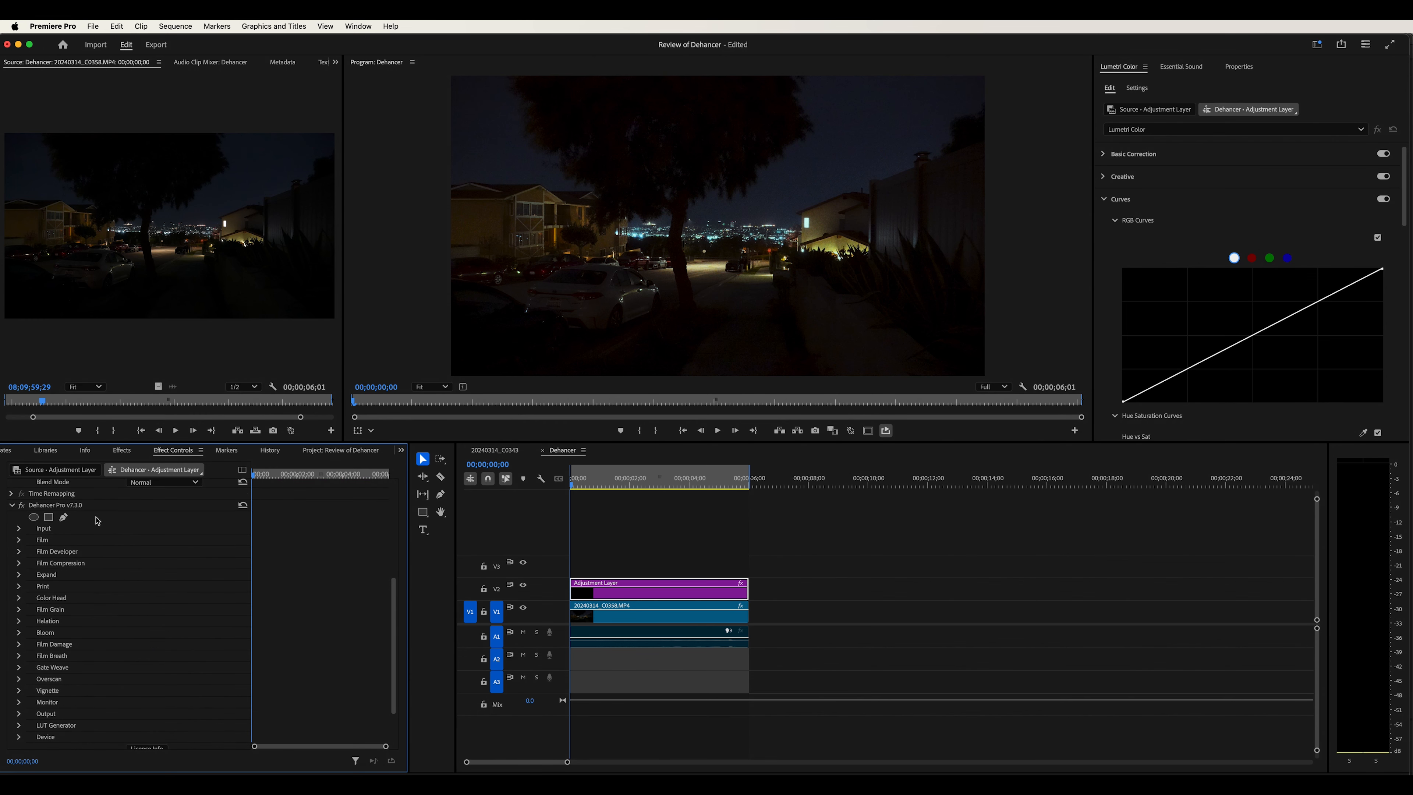
pyautogui.click(82, 507)
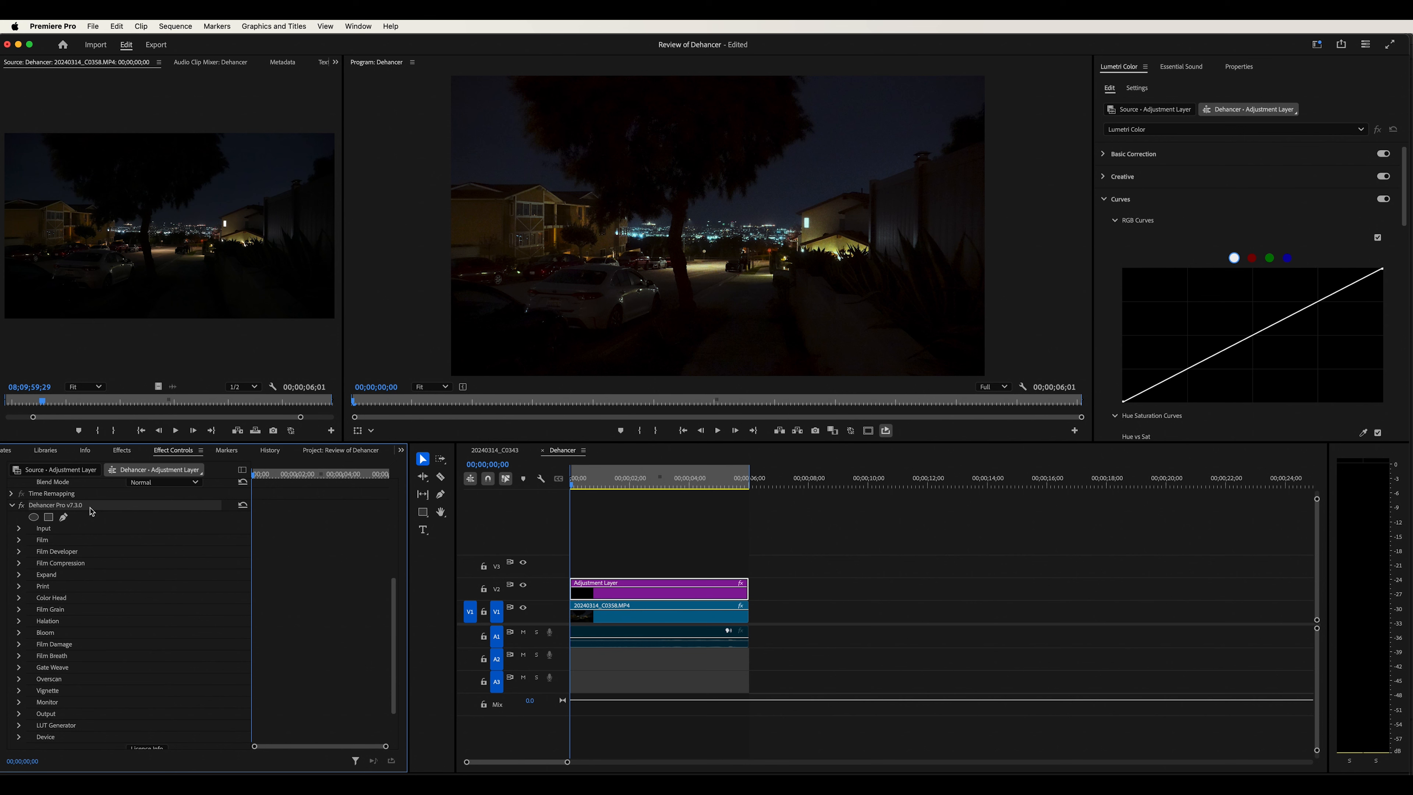
pyautogui.scroll(-1, 114, 579)
pyautogui.scroll(-1, 118, 575)
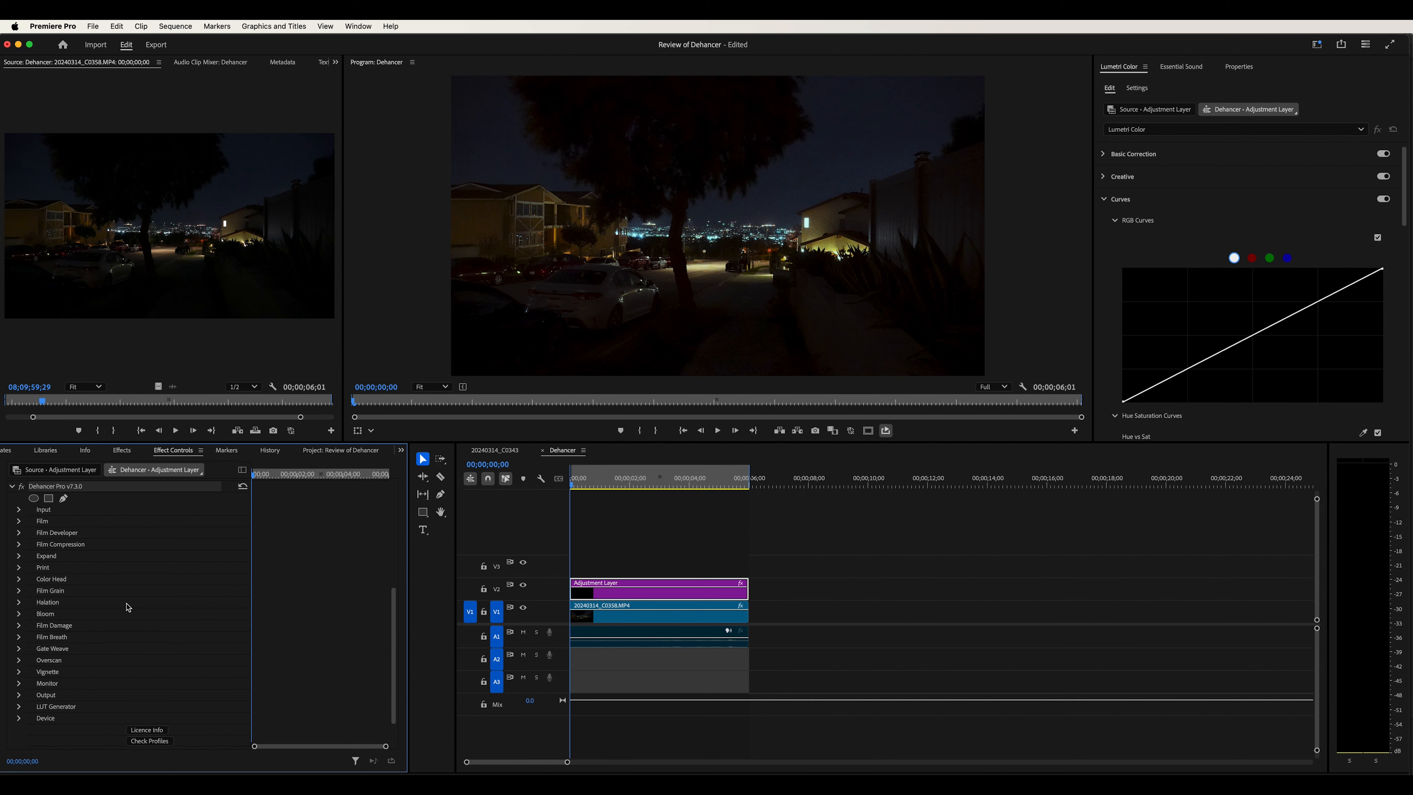
pyautogui.click(19, 510)
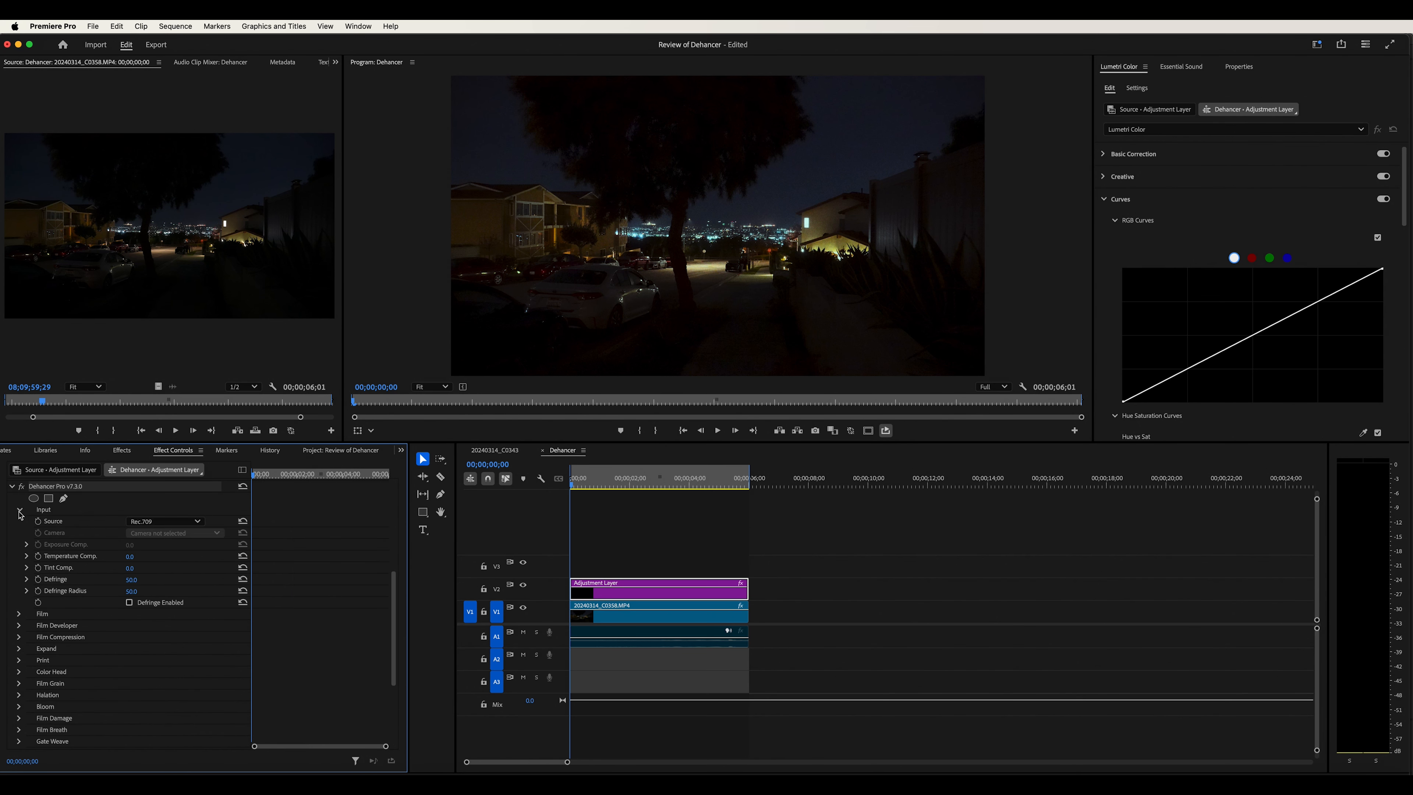
# Set the Dehancer Input Source to Choose Camera
pyautogui.click(166, 522)
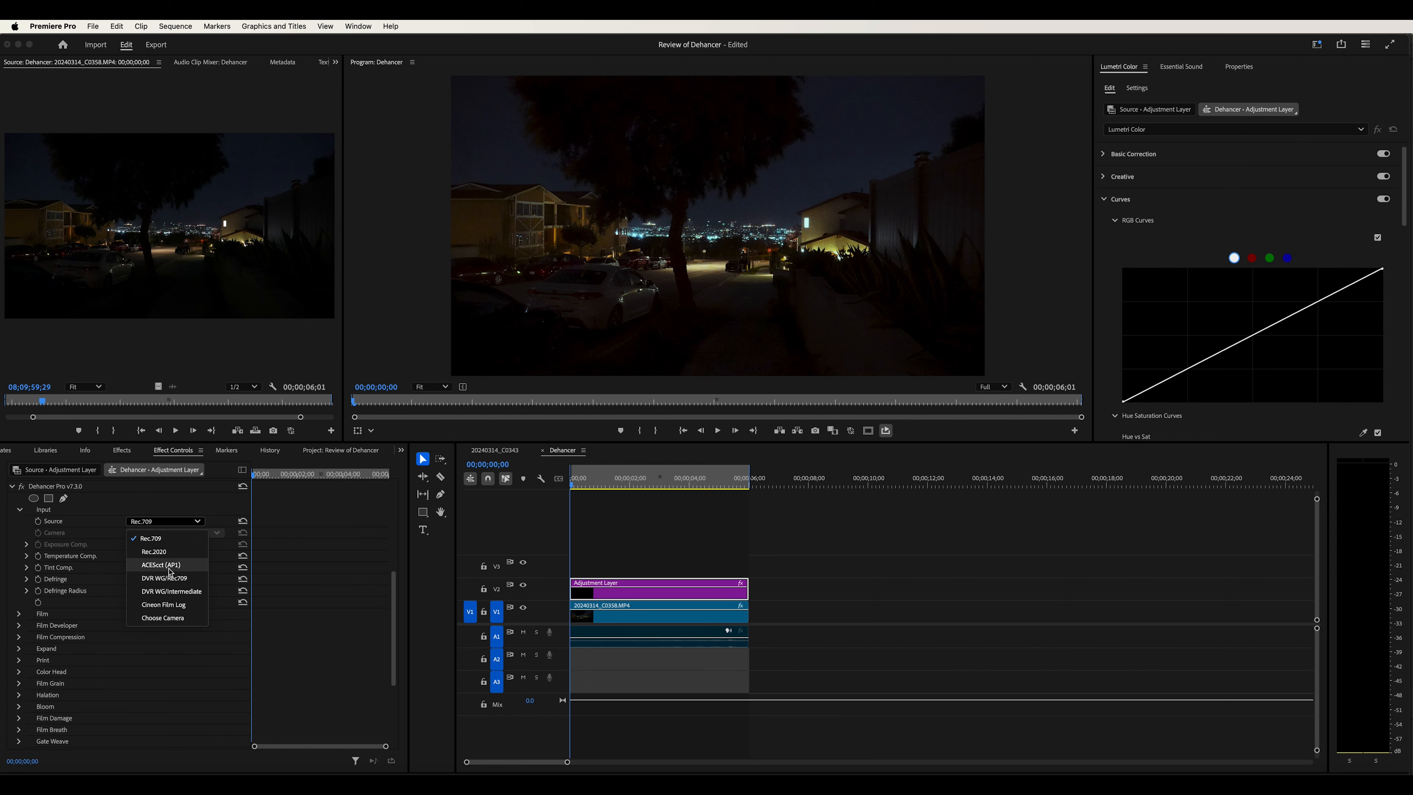
pyautogui.click(167, 618)
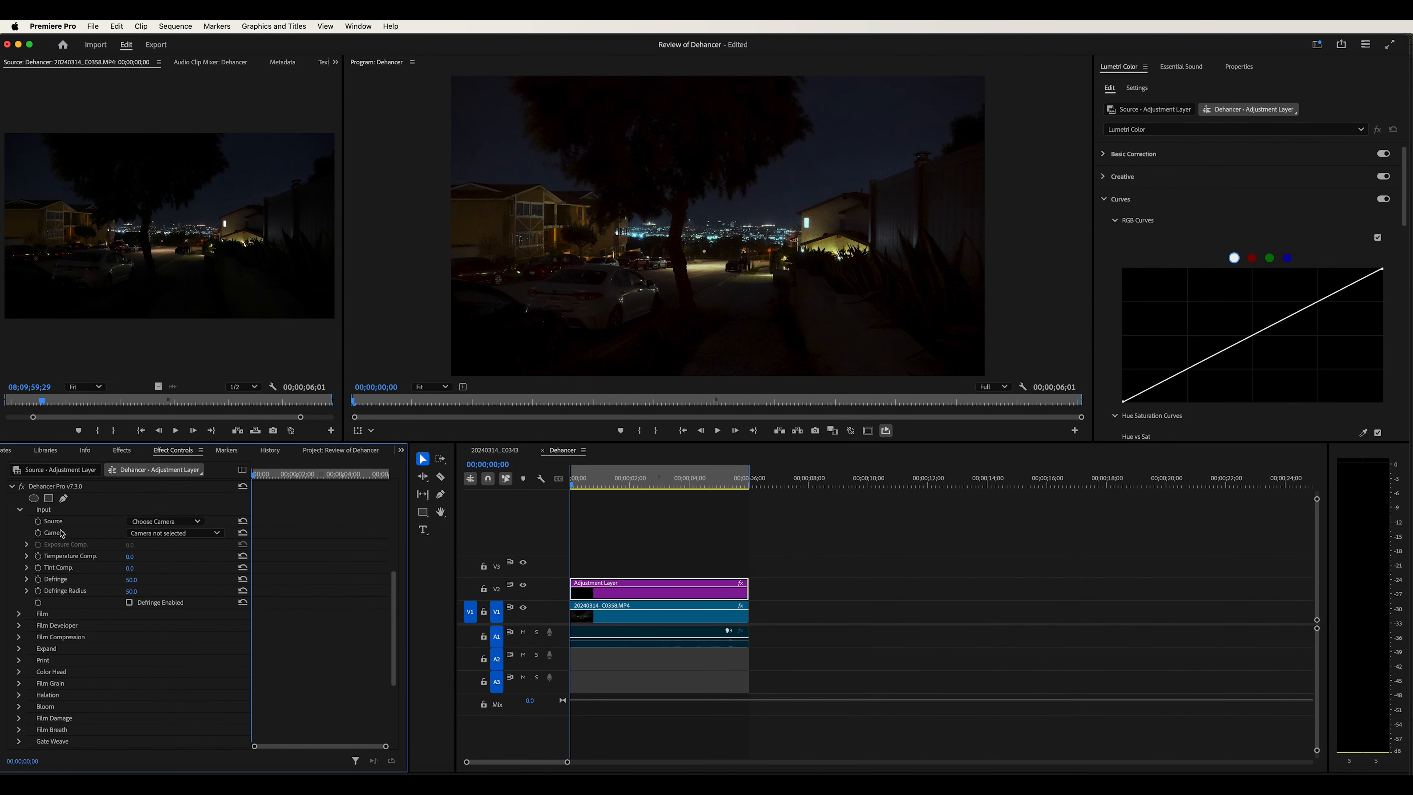
# Browse the camera profile list and set the Camera to Apple / iPhone / Apple Log
pyautogui.click(195, 534)
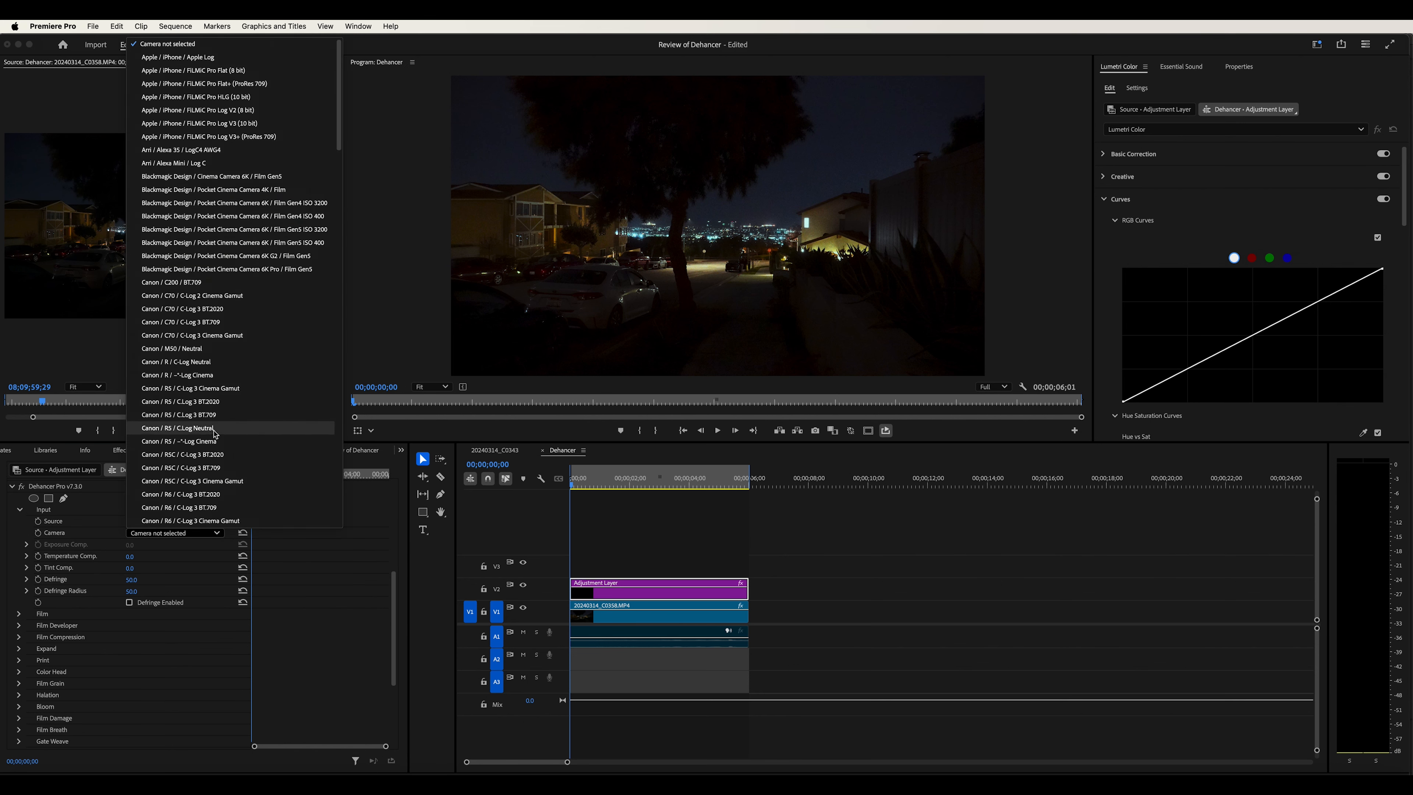
pyautogui.scroll(-10, 243, 234)
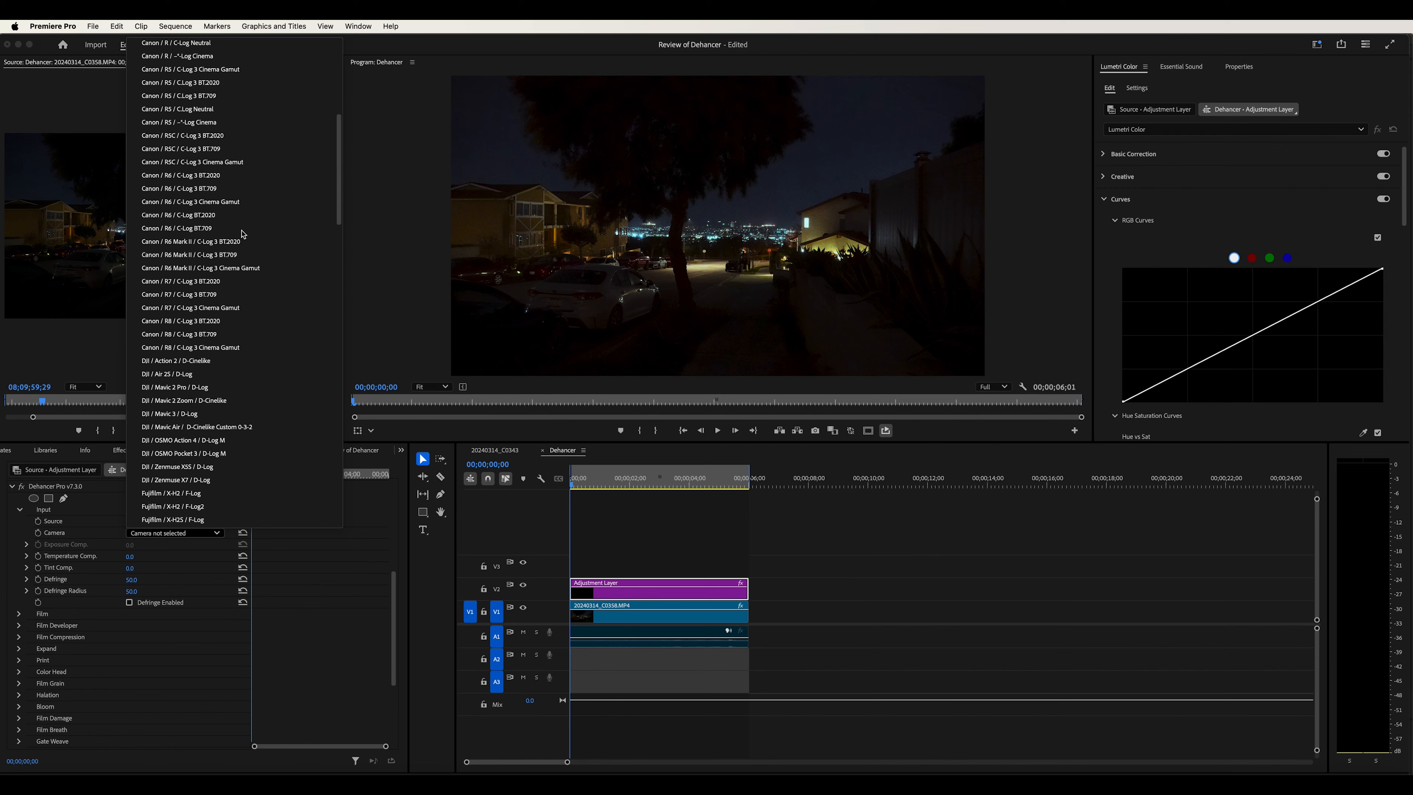
pyautogui.scroll(-20, 243, 234)
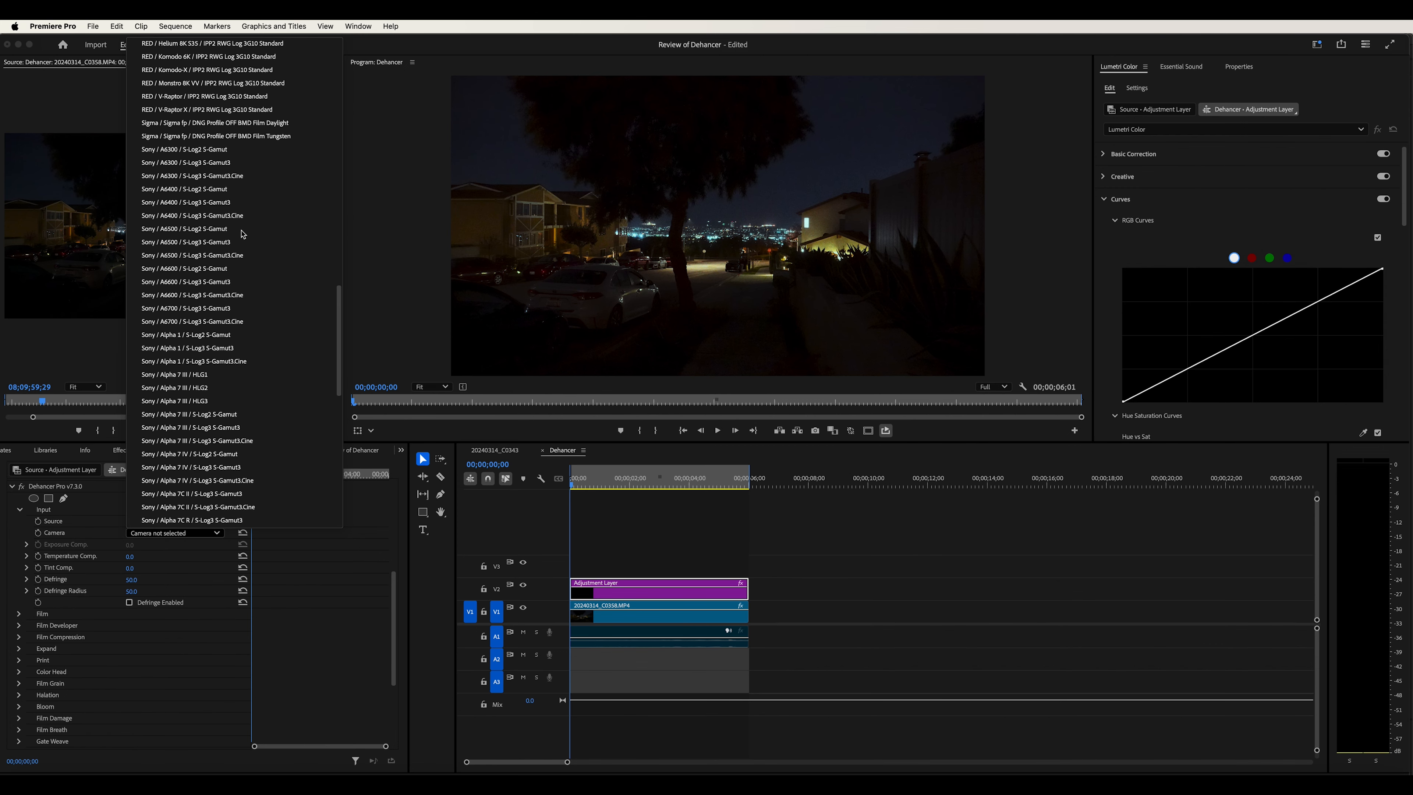
pyautogui.scroll(-7, 242, 234)
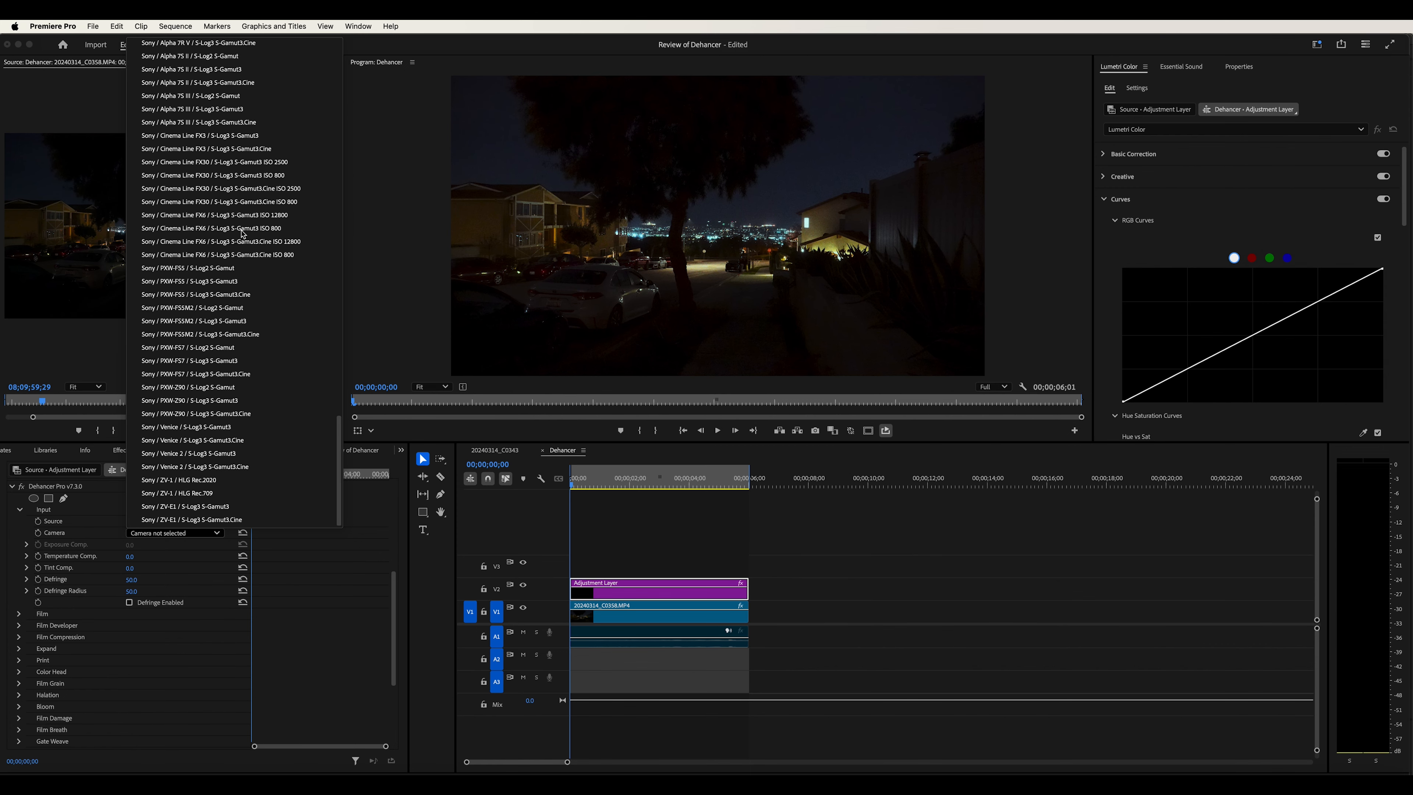
pyautogui.scroll(20, 243, 234)
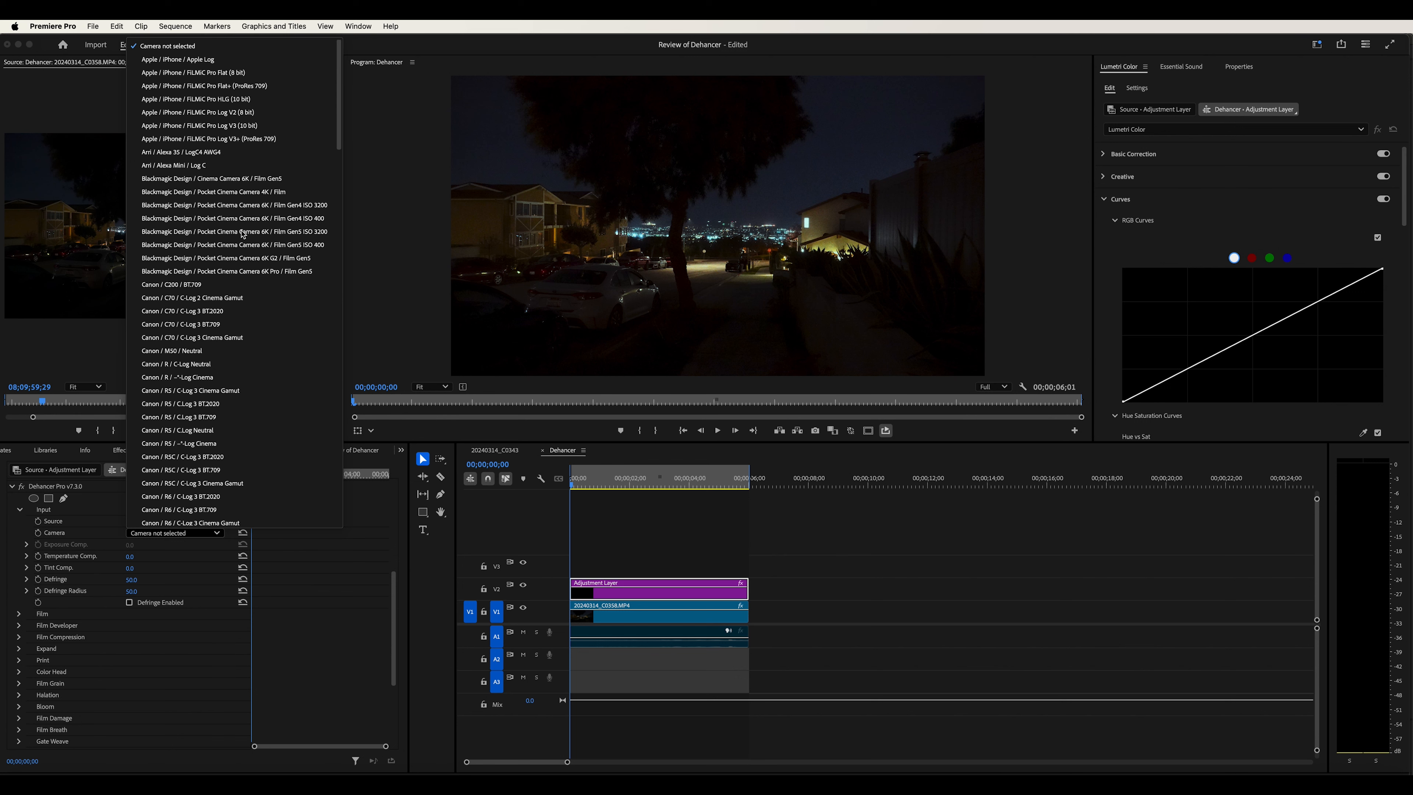
pyautogui.click(207, 67)
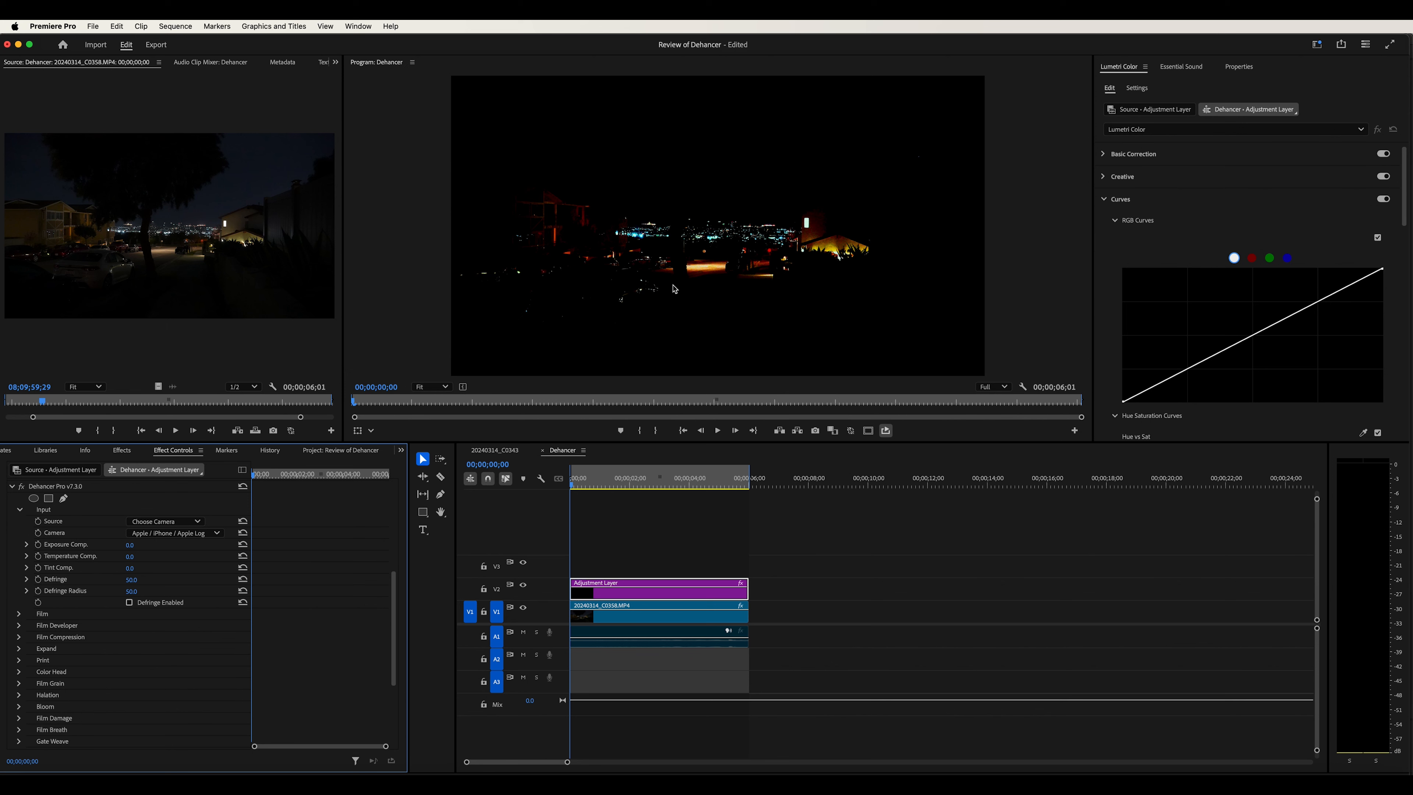
# Switch the Camera profile to Apple / iPhone / FiLMiC Pro Log V2 (8 bit), then to Arri / Alexa Mini / Log C
pyautogui.click(179, 537)
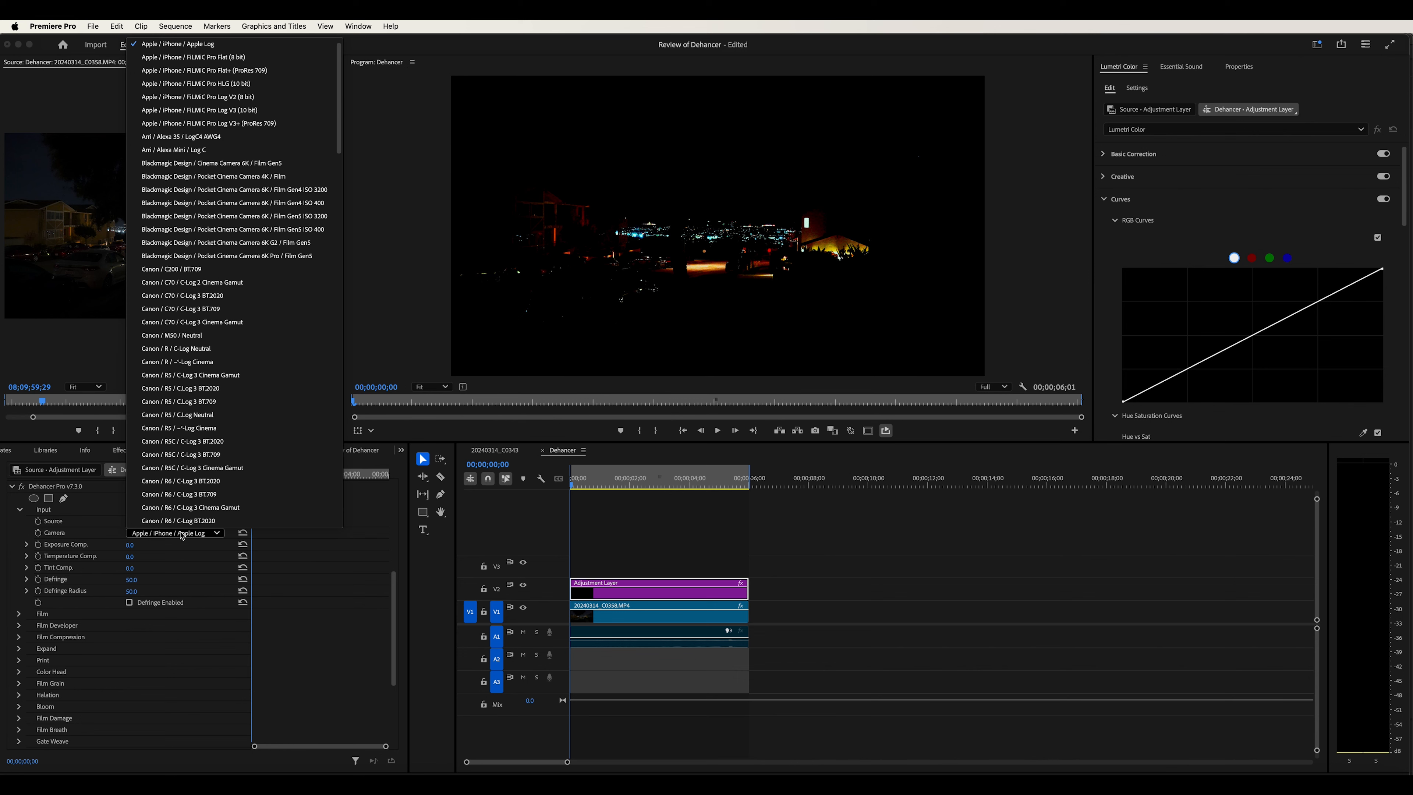
pyautogui.click(217, 99)
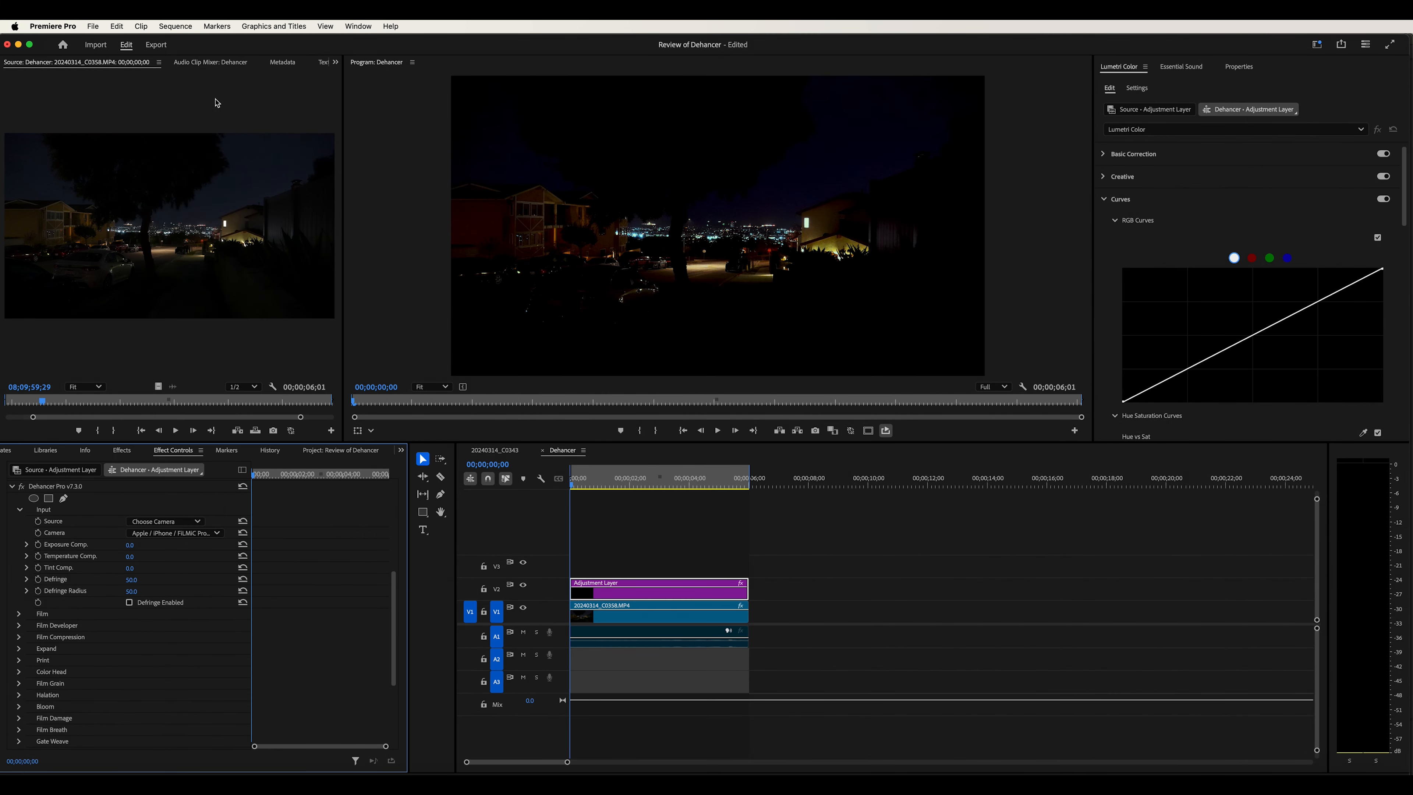
pyautogui.click(189, 532)
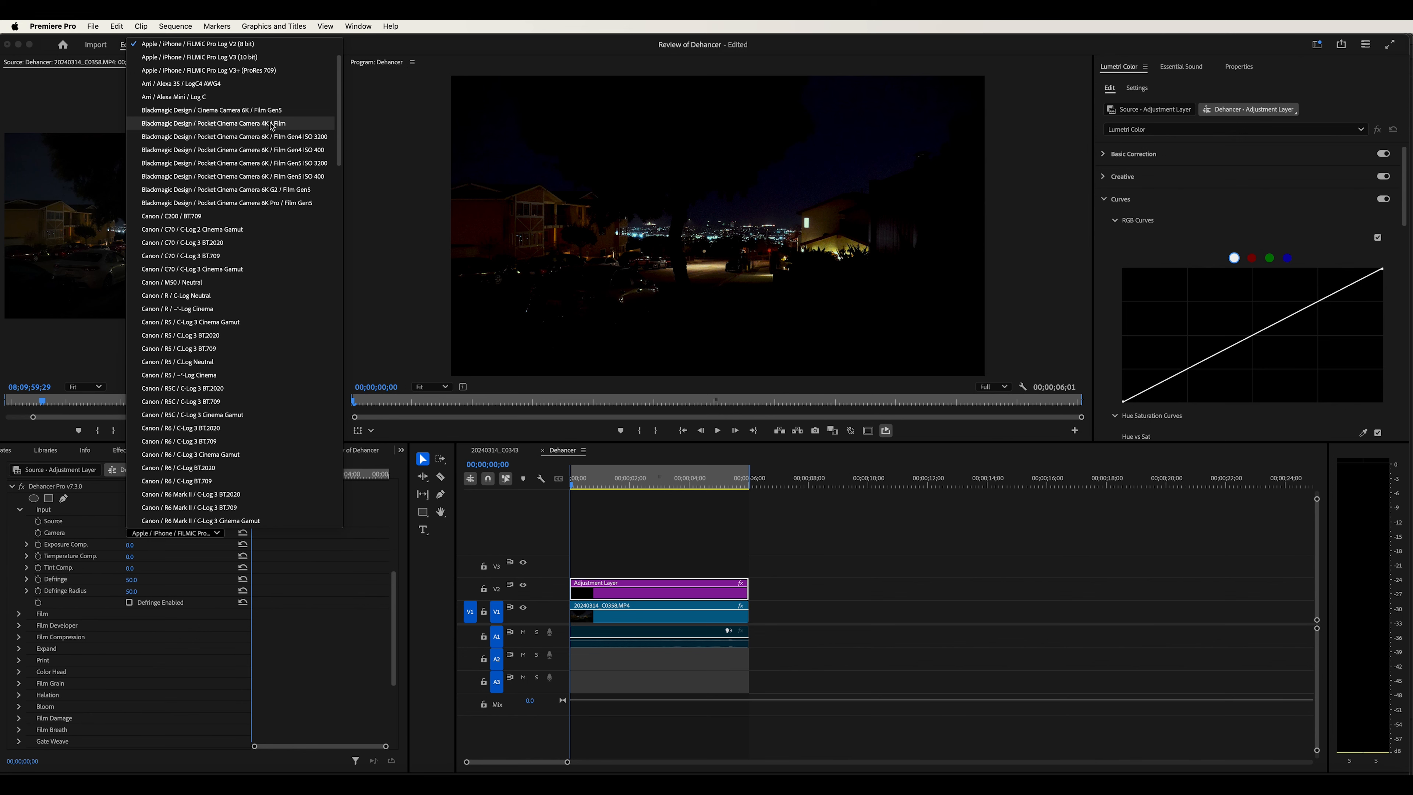
pyautogui.click(184, 97)
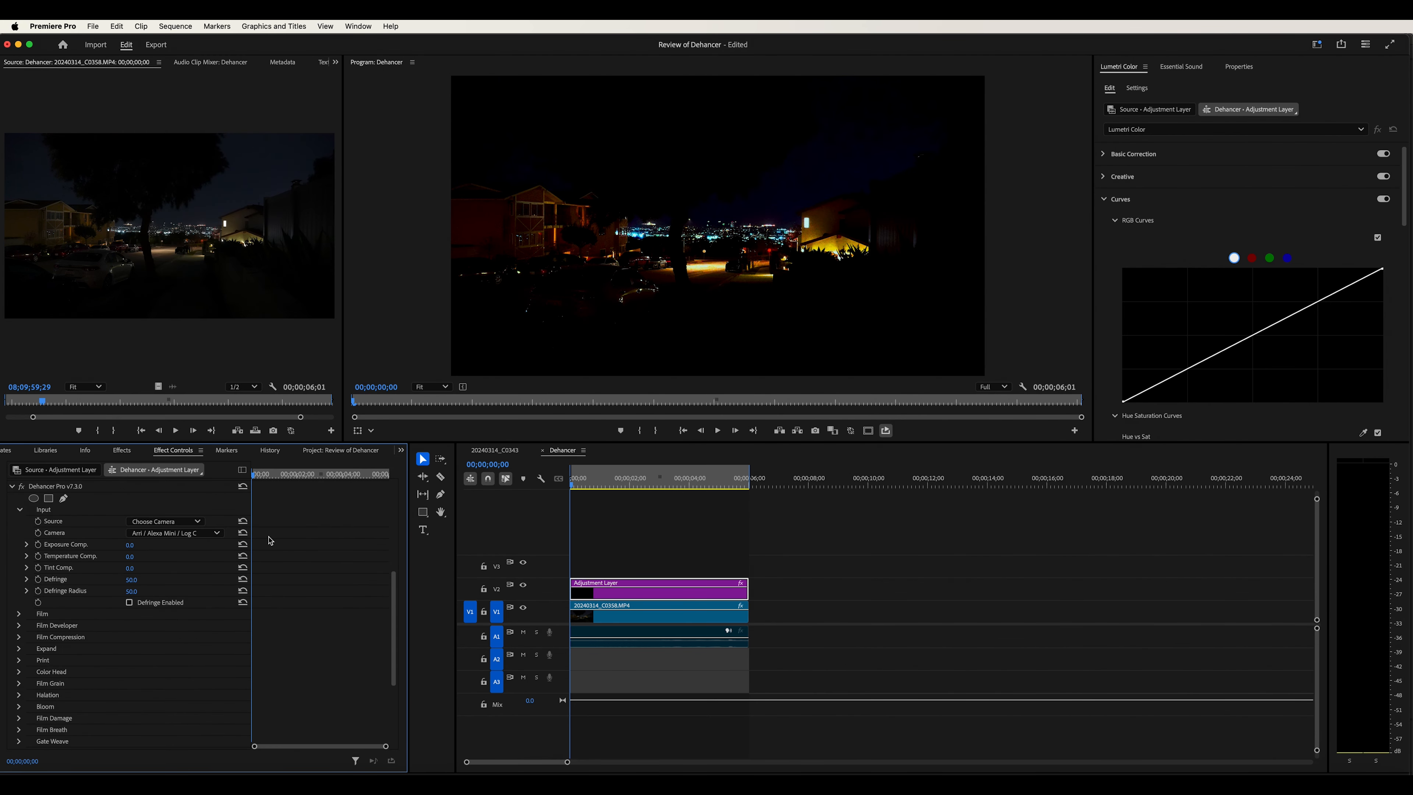
pyautogui.click(181, 536)
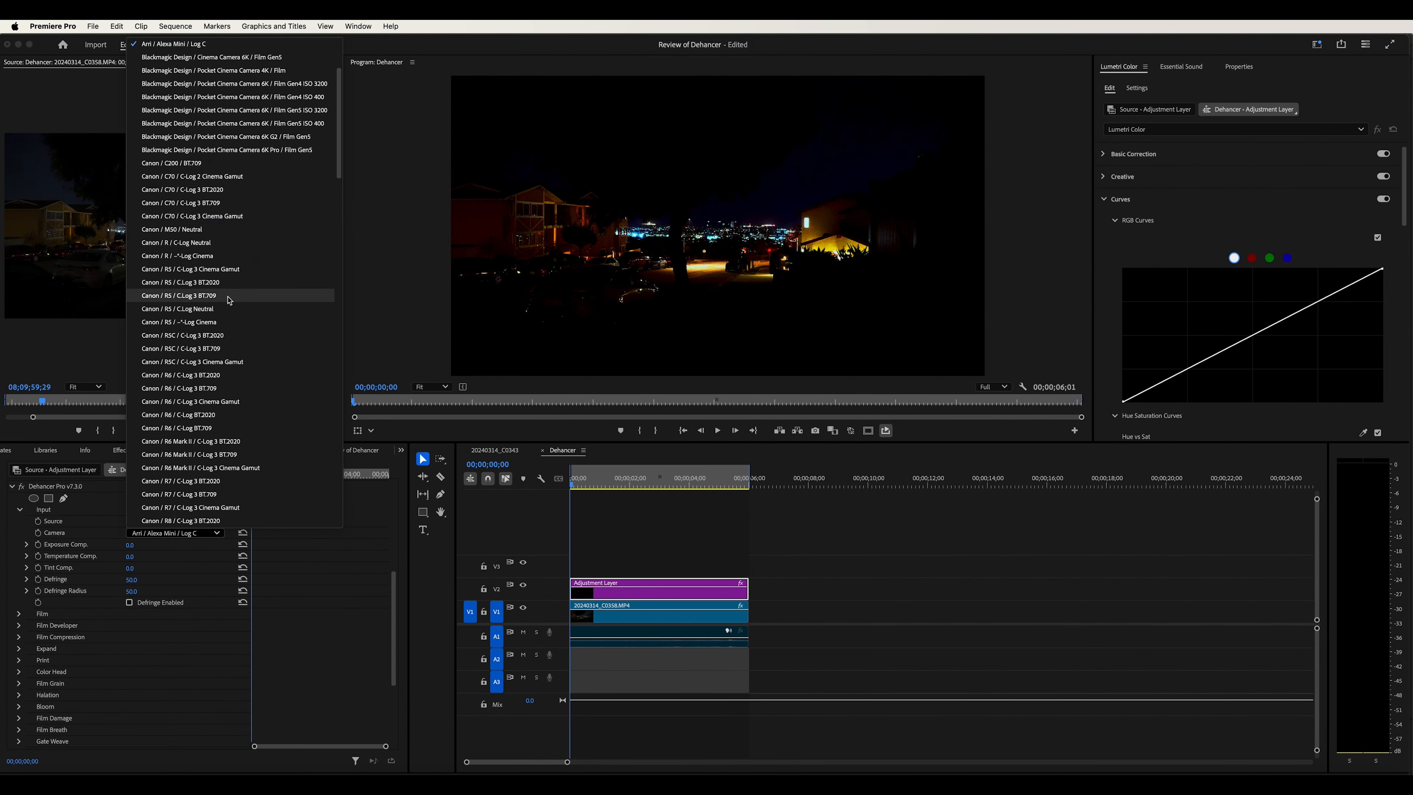
pyautogui.scroll(-2, 238, 298)
pyautogui.scroll(-15, 238, 298)
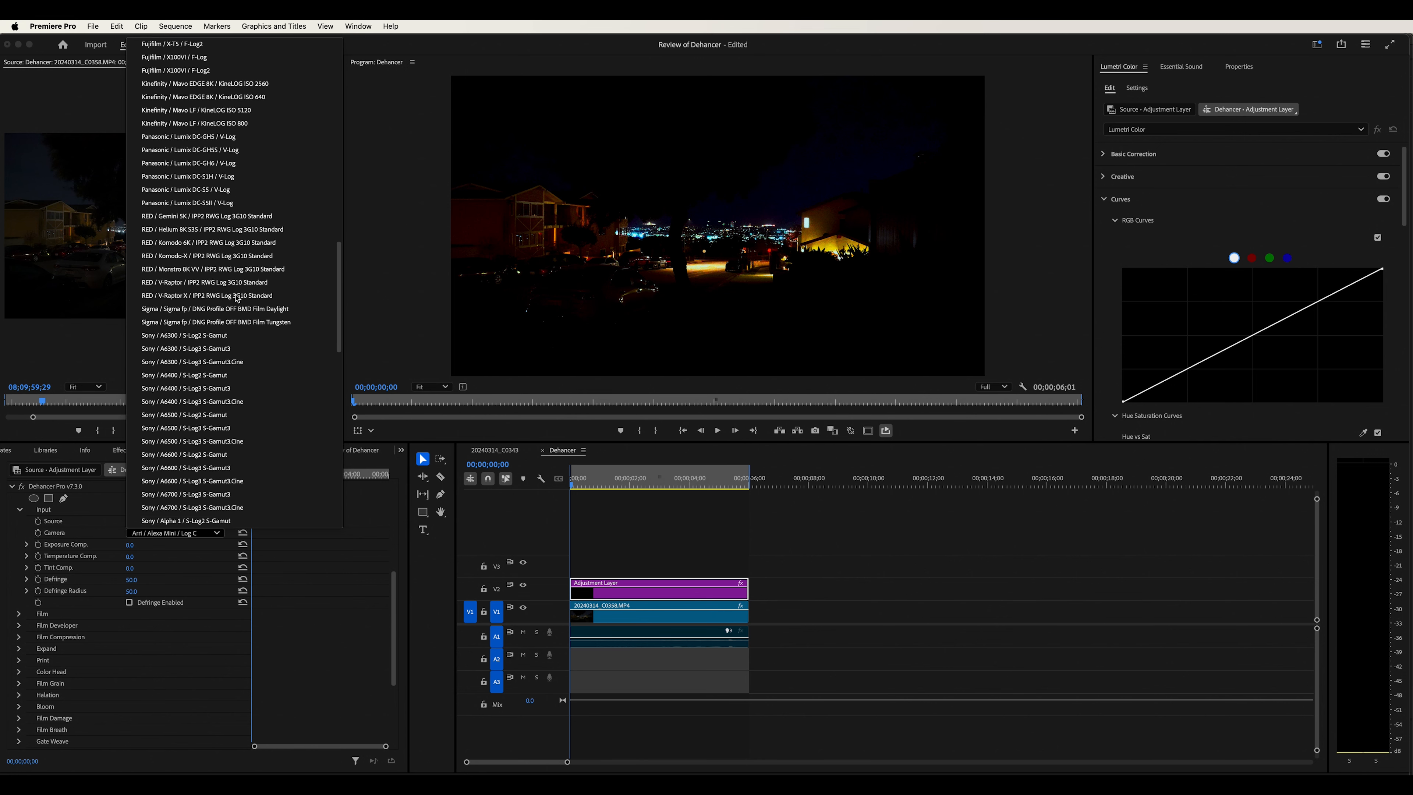
pyautogui.scroll(-1, 195, 307)
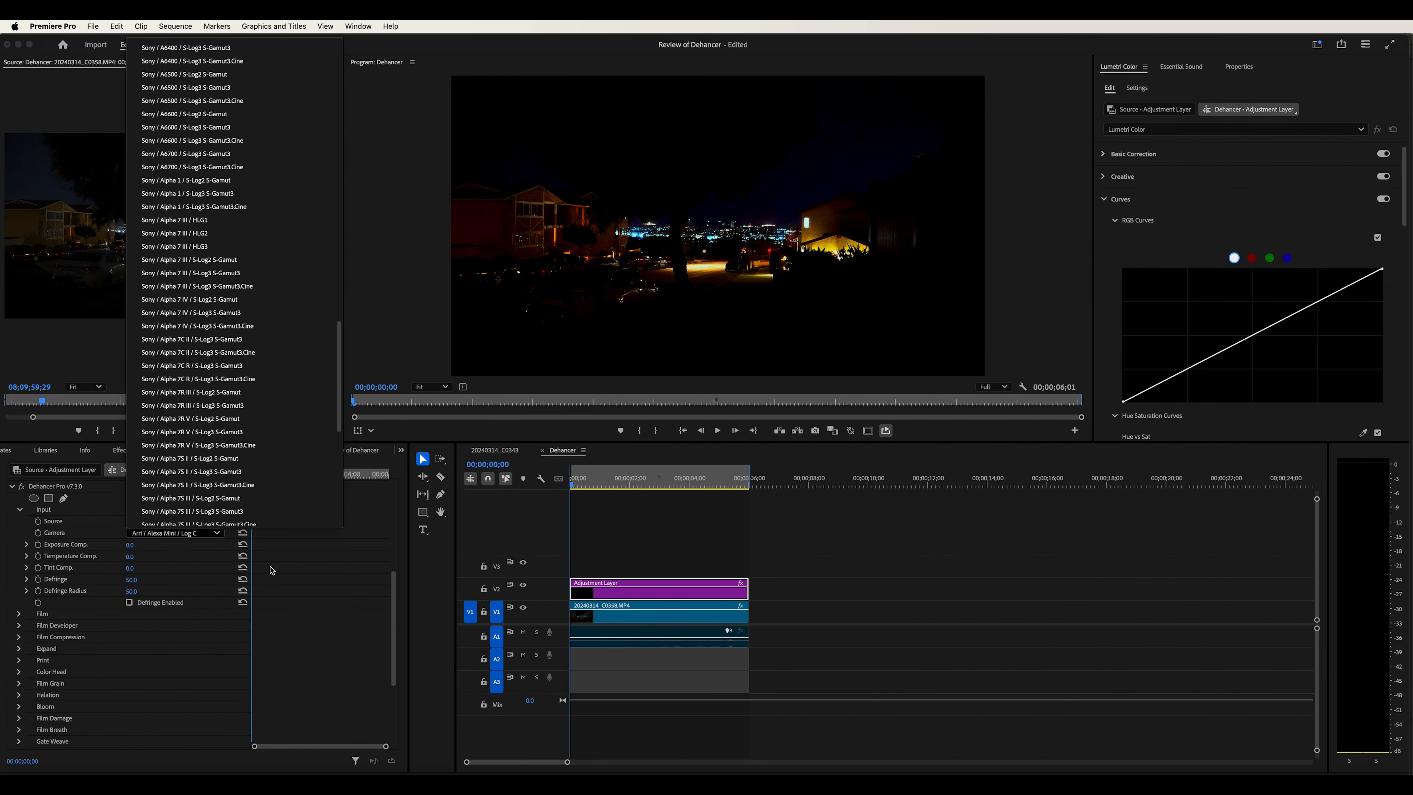
pyautogui.click(202, 565)
# Switch the Source to Rec.709 for comparison, then back to Choose Camera
pyautogui.click(176, 524)
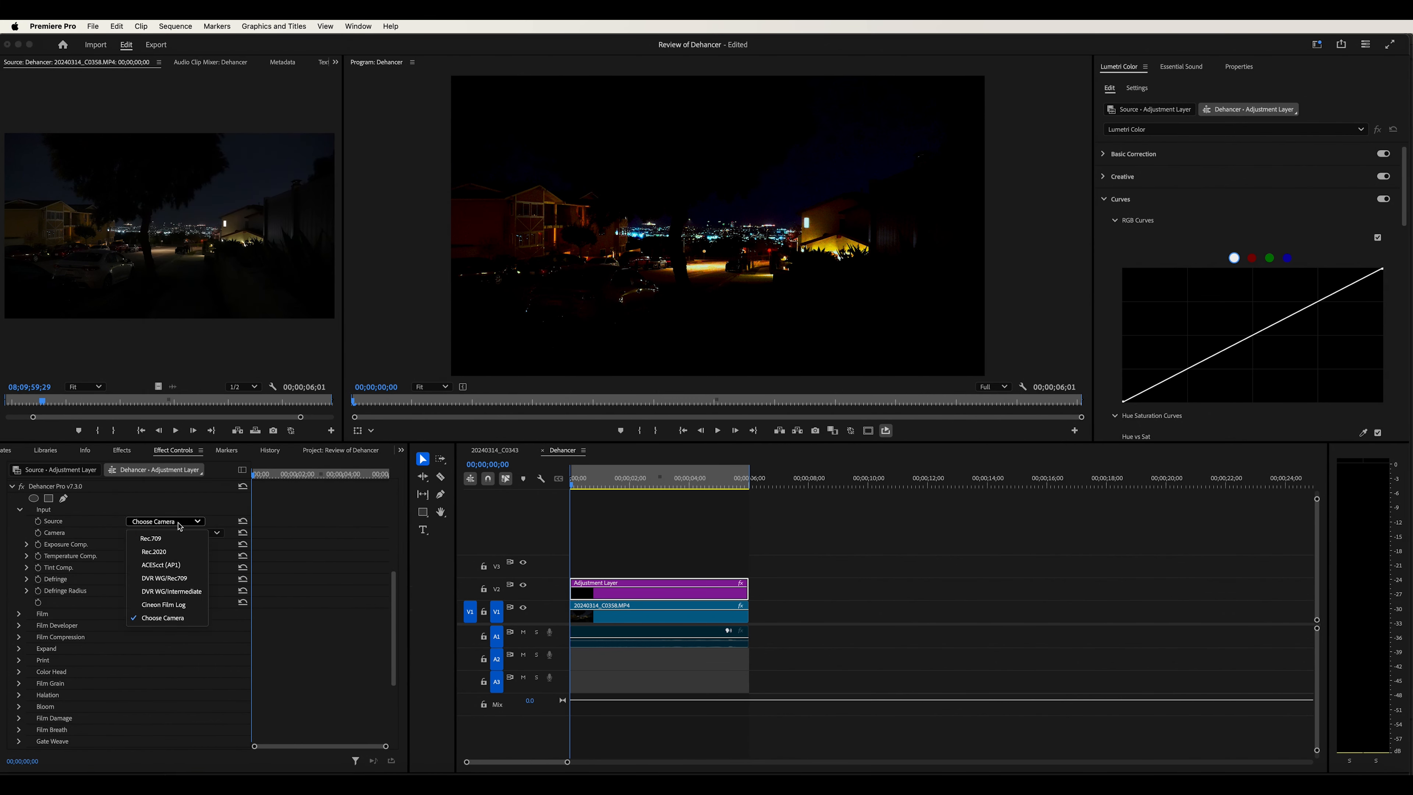
pyautogui.click(170, 541)
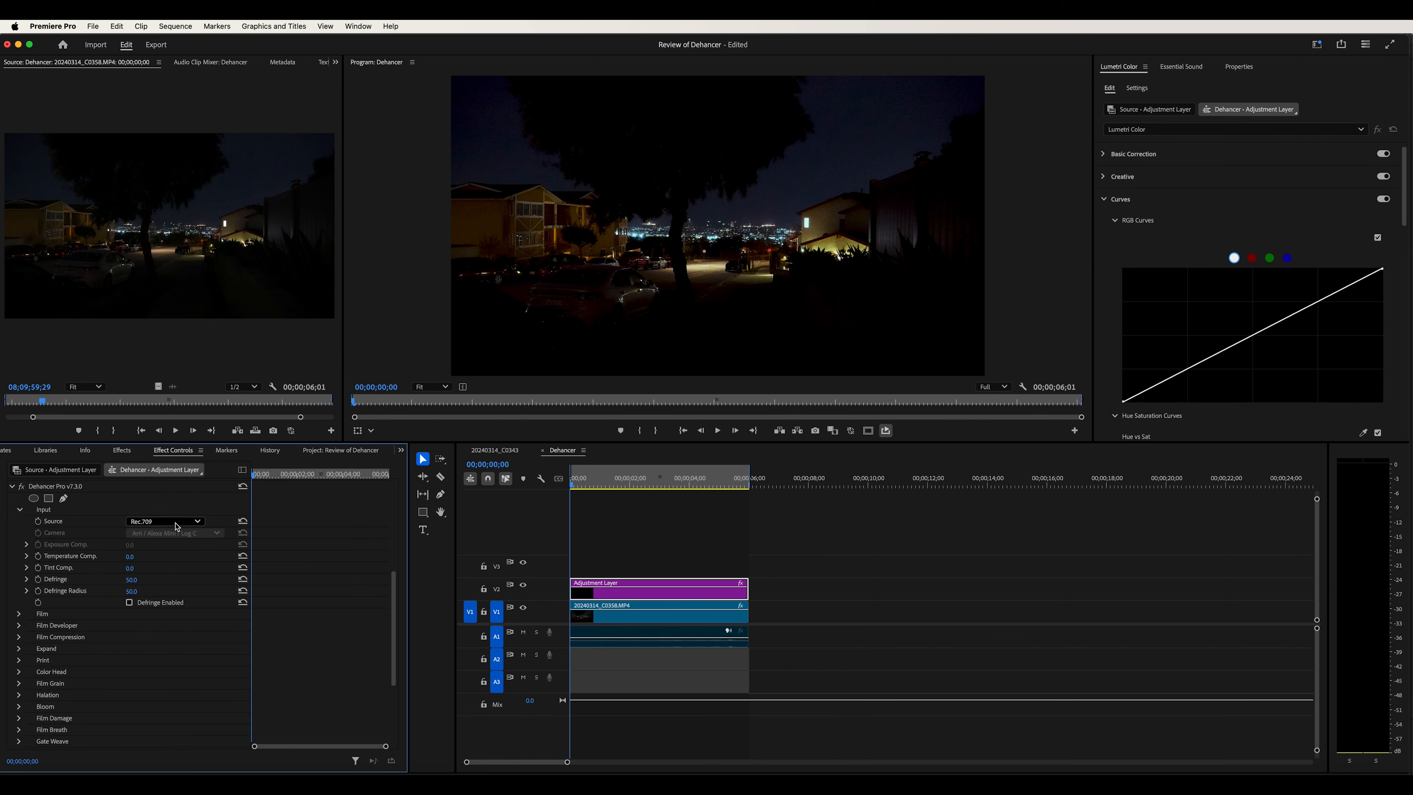
pyautogui.click(177, 523)
pyautogui.click(170, 620)
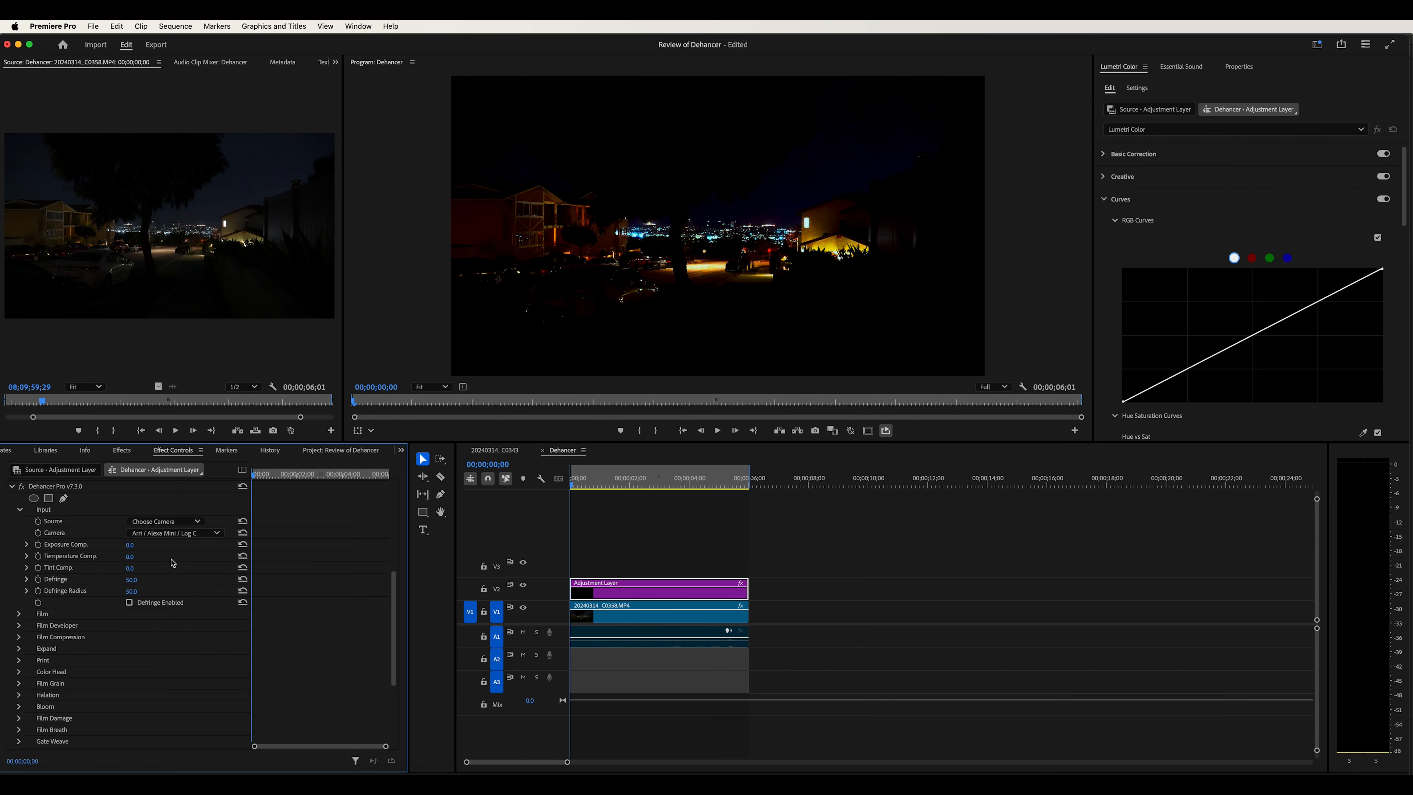
# Set the Camera to Canon / R / C-Log Neutral, then to Fujifilm / X100VI / F-Log
pyautogui.click(167, 534)
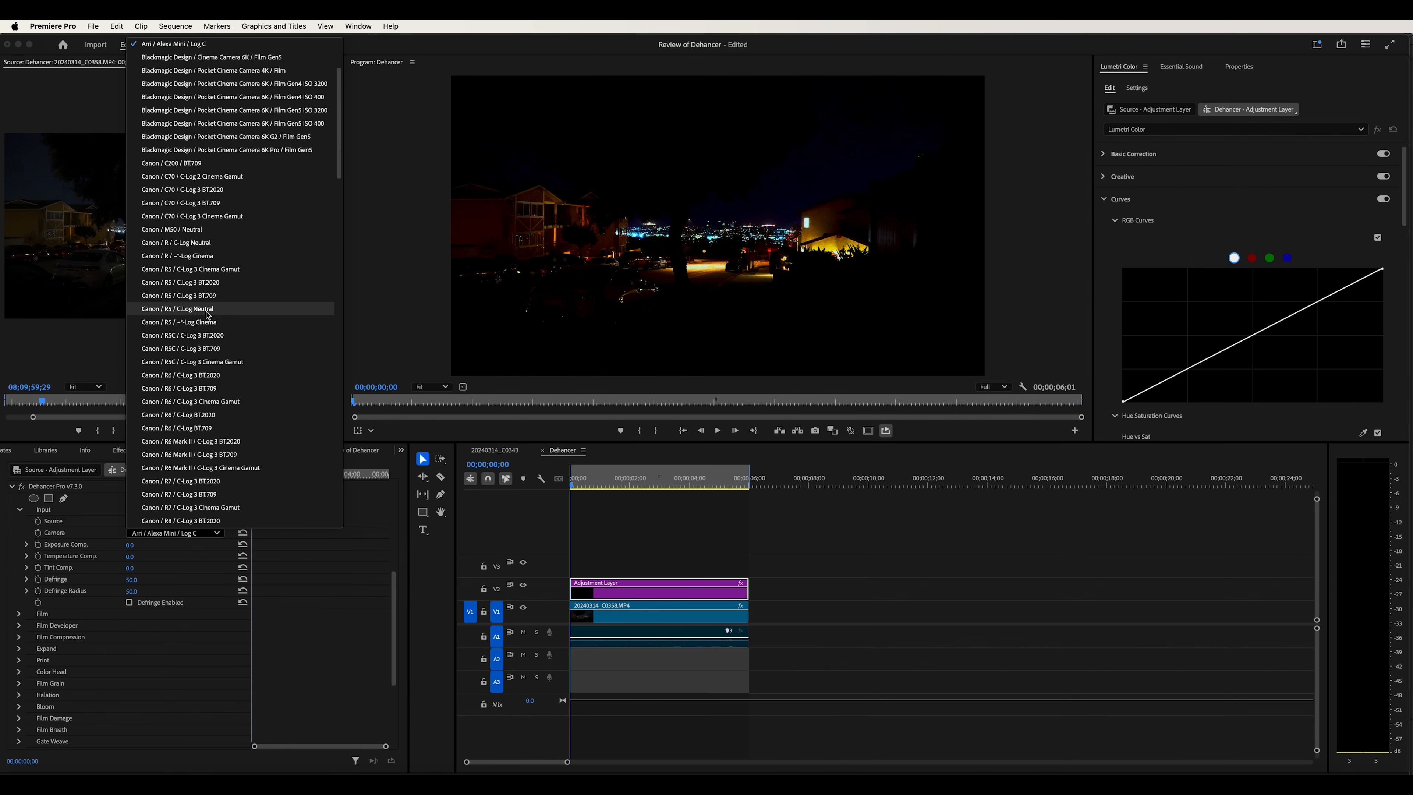
pyautogui.click(190, 243)
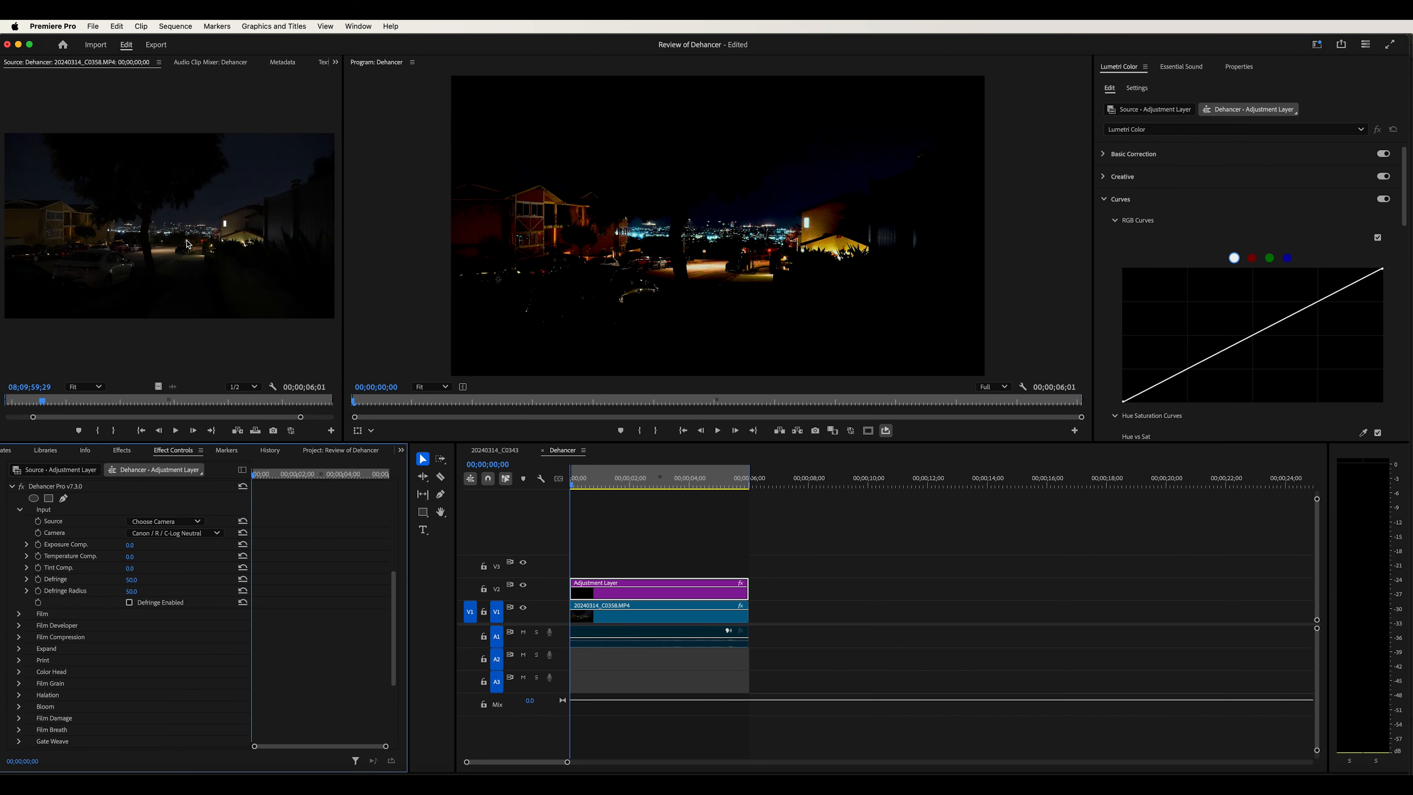
pyautogui.click(191, 536)
pyautogui.scroll(-5, 233, 415)
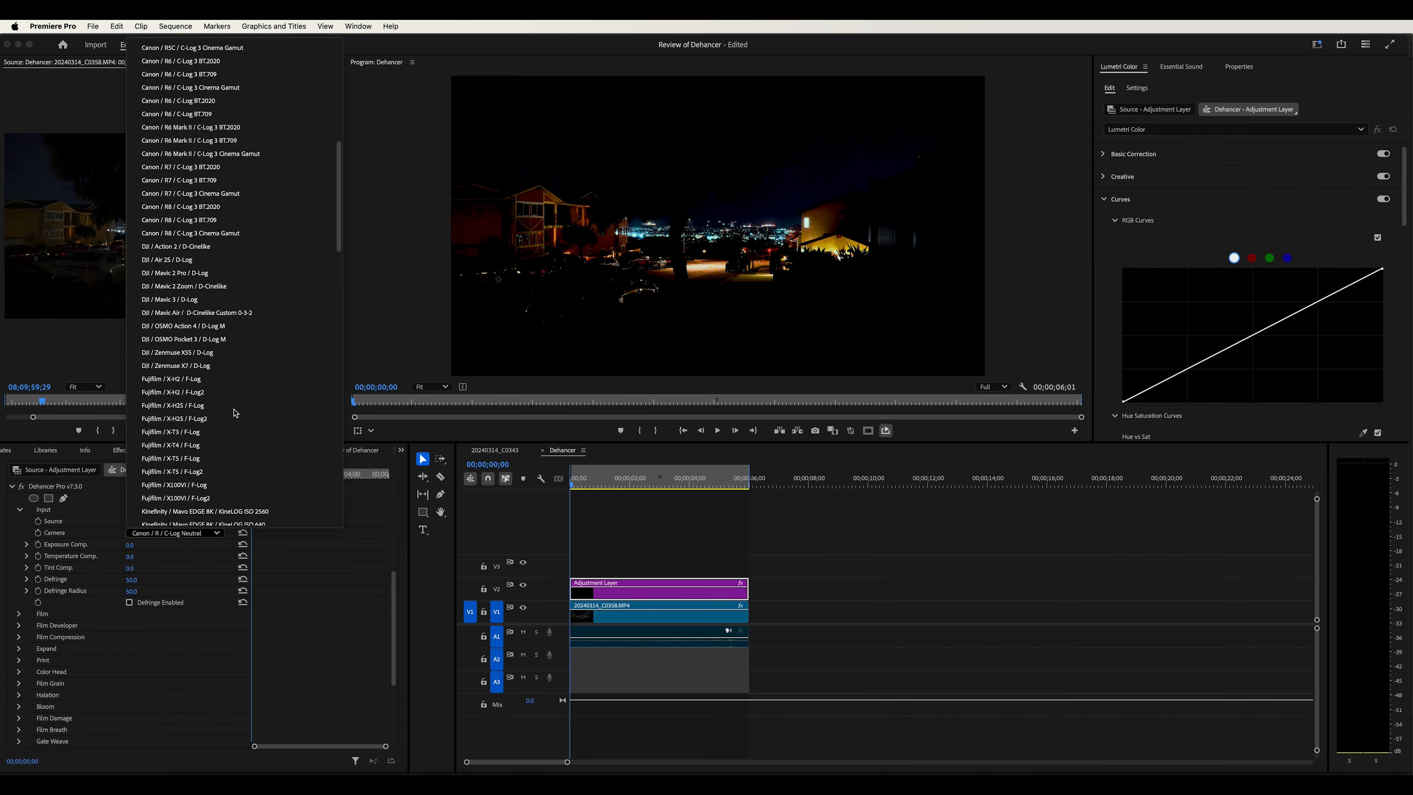
pyautogui.scroll(-3, 233, 413)
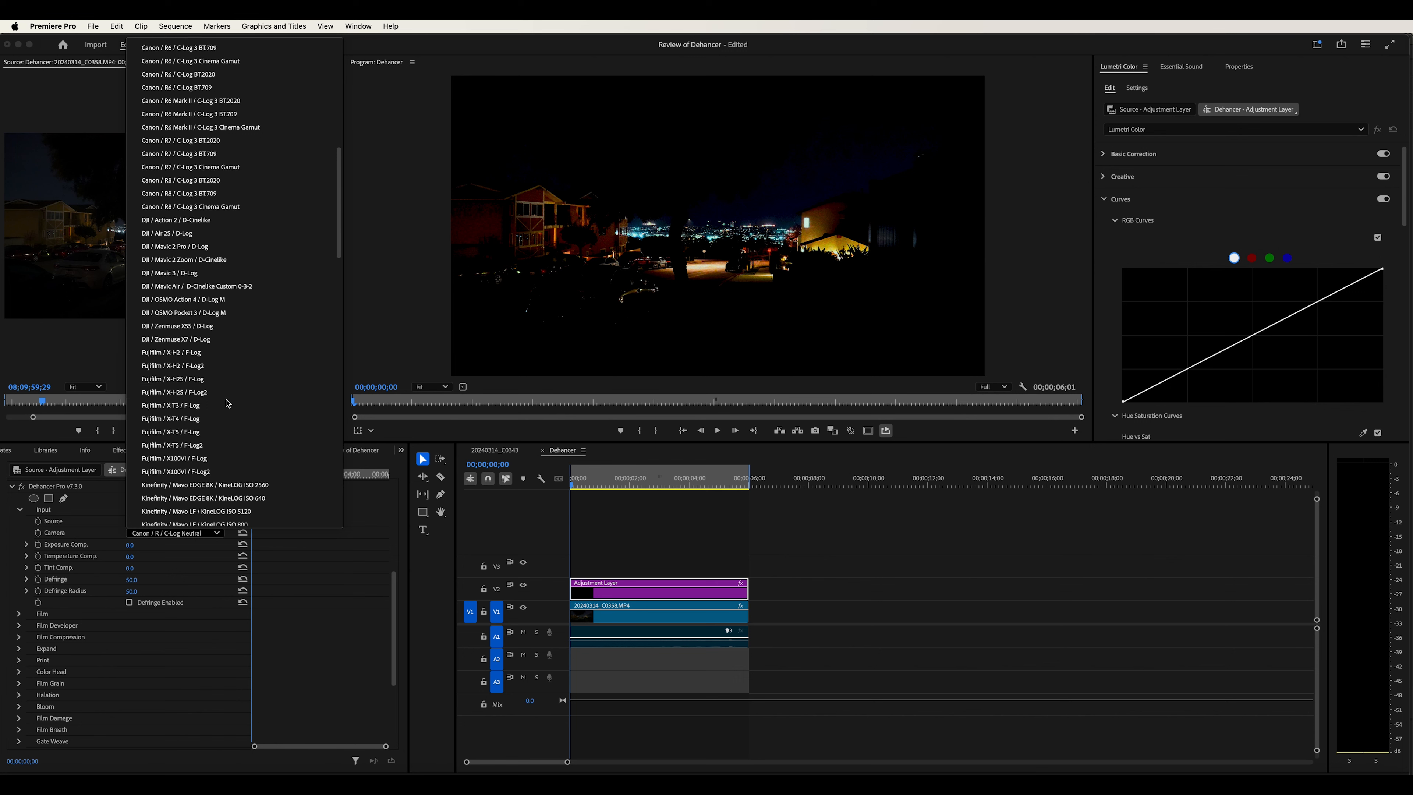
pyautogui.scroll(-2, 228, 403)
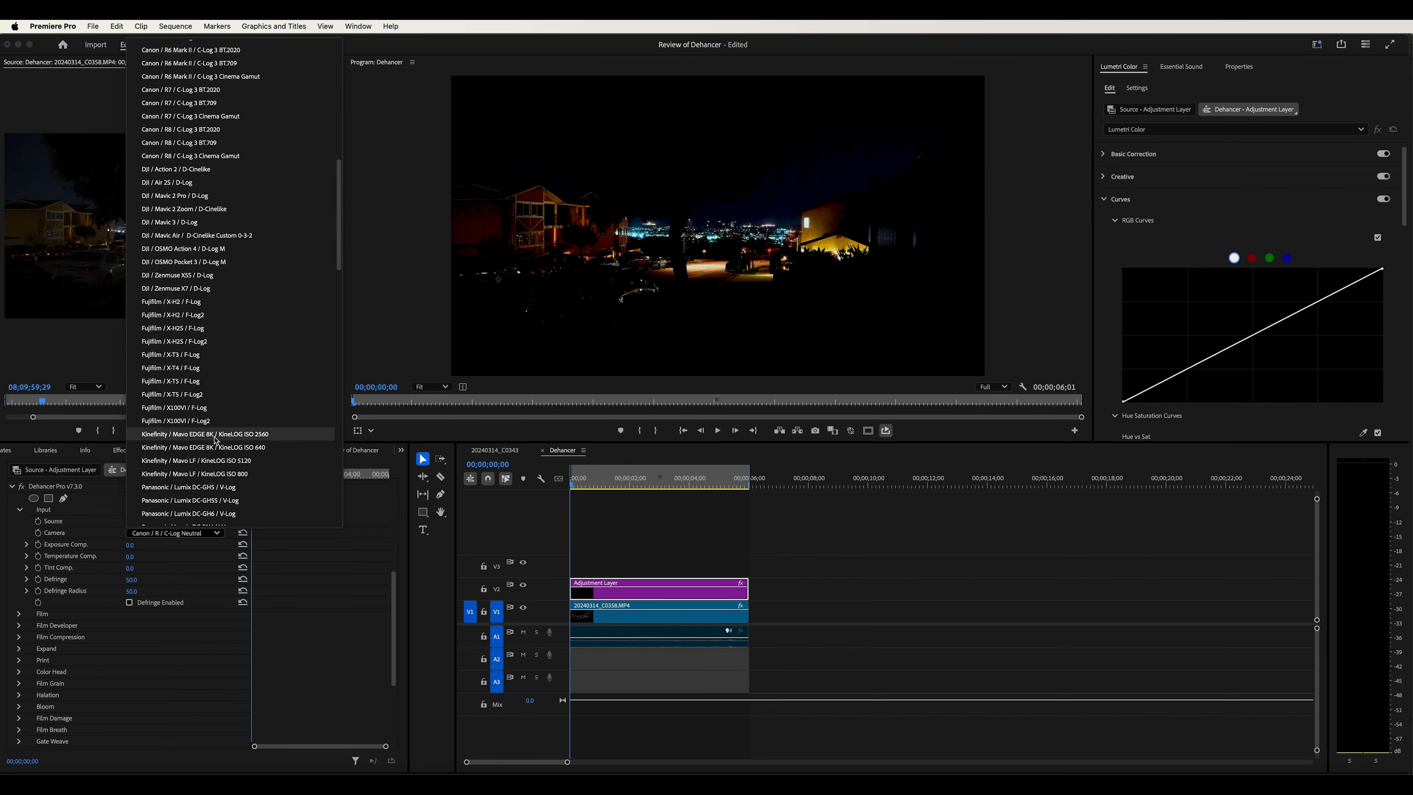
pyautogui.click(203, 408)
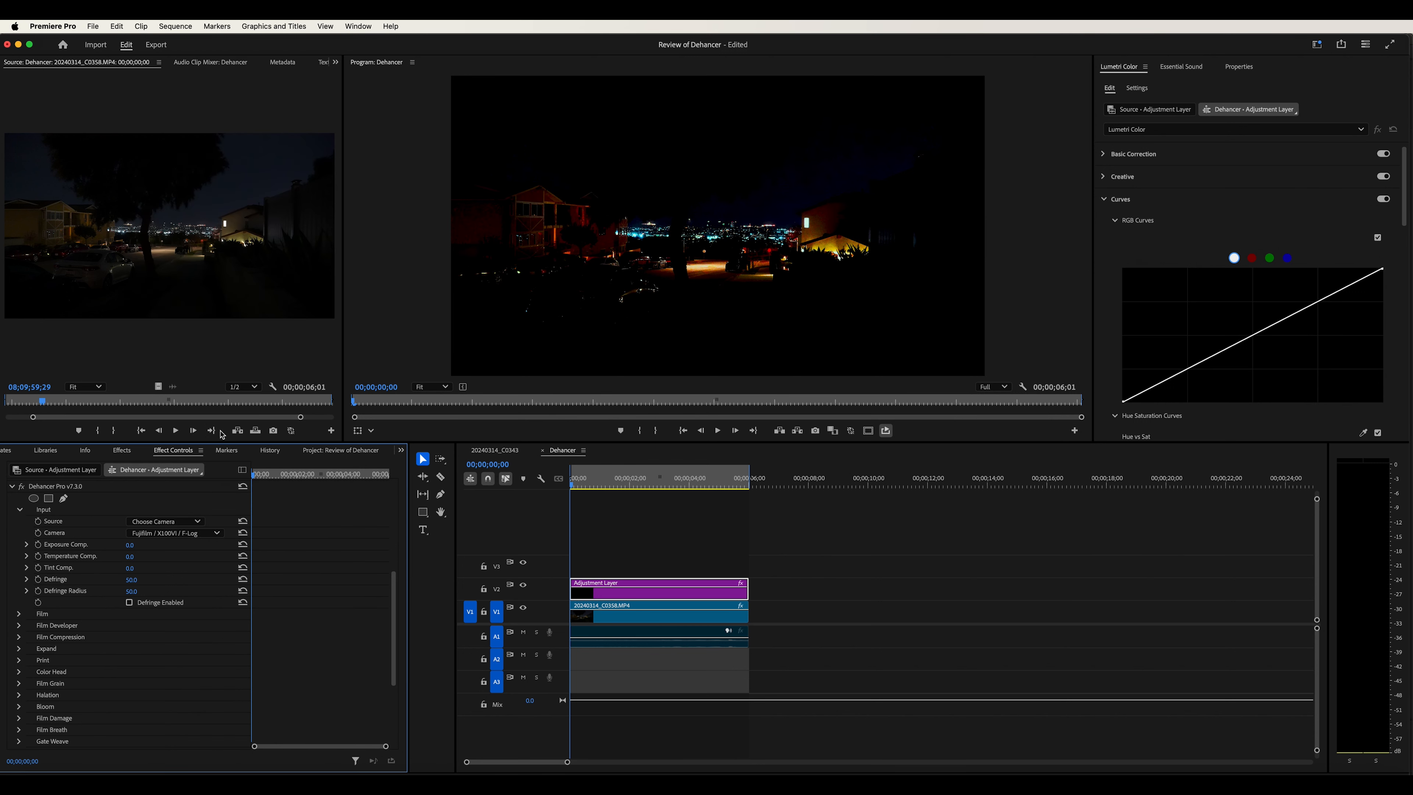
# Set the Camera to Sony / ZV-1 / HLG Rec.709, then switch the Source back to Rec.709
pyautogui.click(189, 533)
pyautogui.scroll(-5, 265, 446)
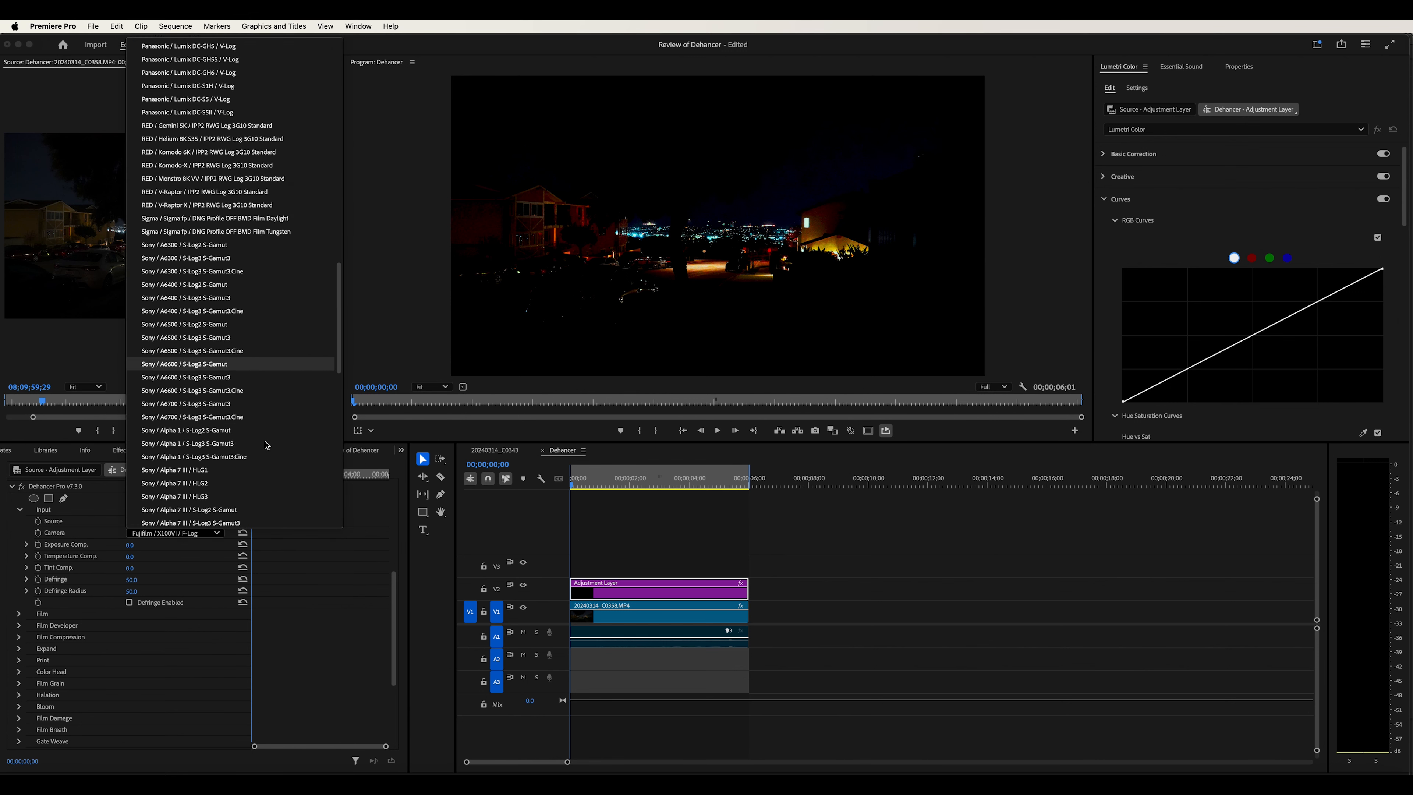
pyautogui.scroll(-10, 265, 445)
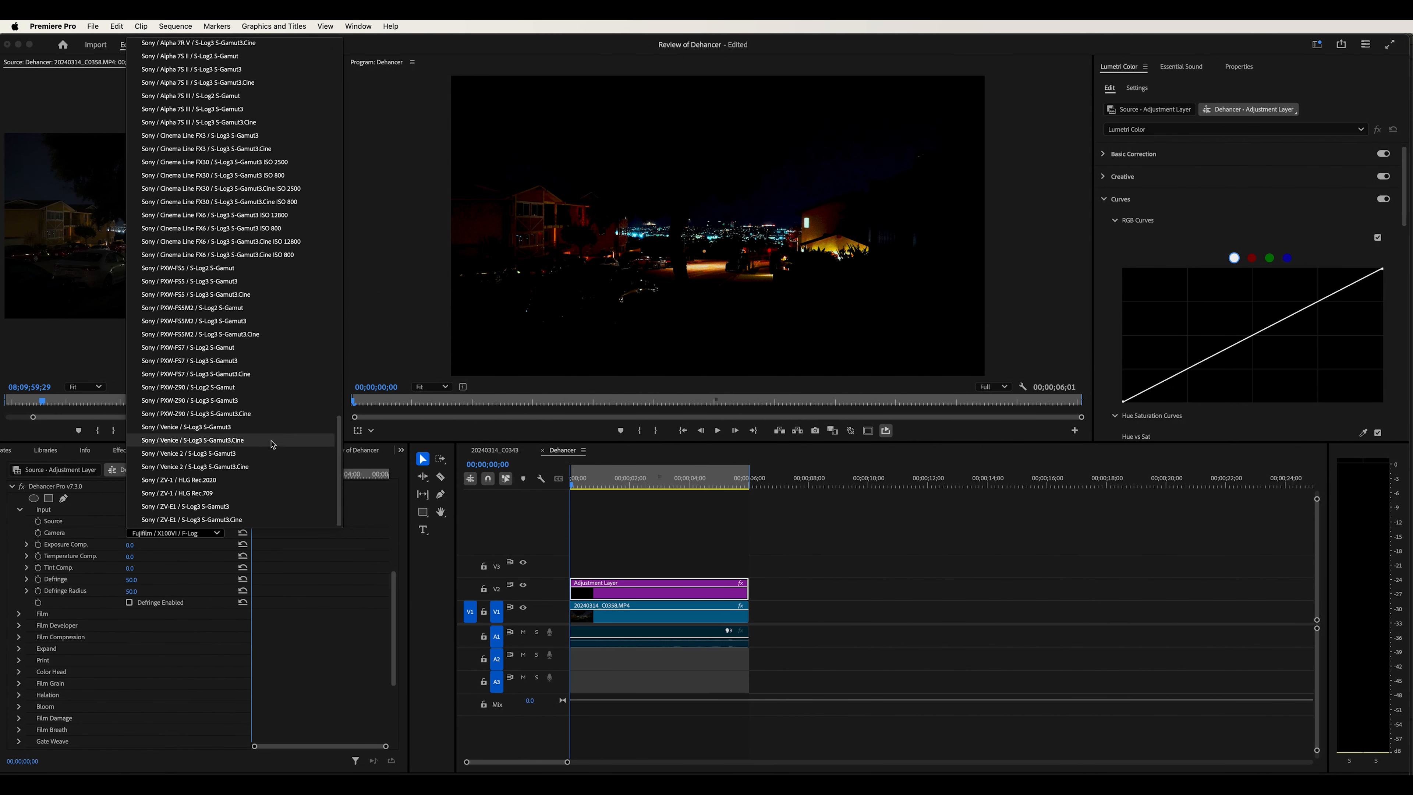
pyautogui.click(212, 493)
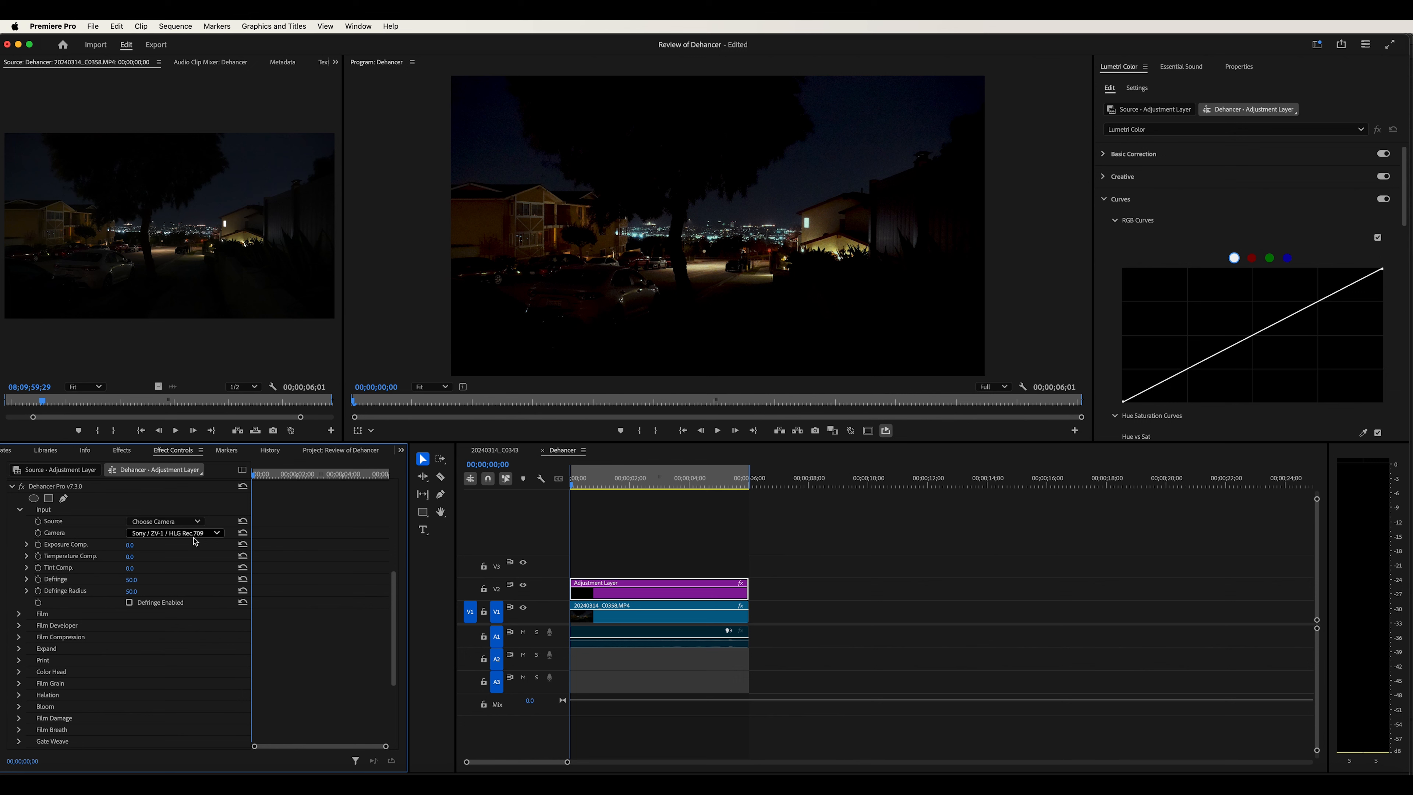
pyautogui.click(172, 522)
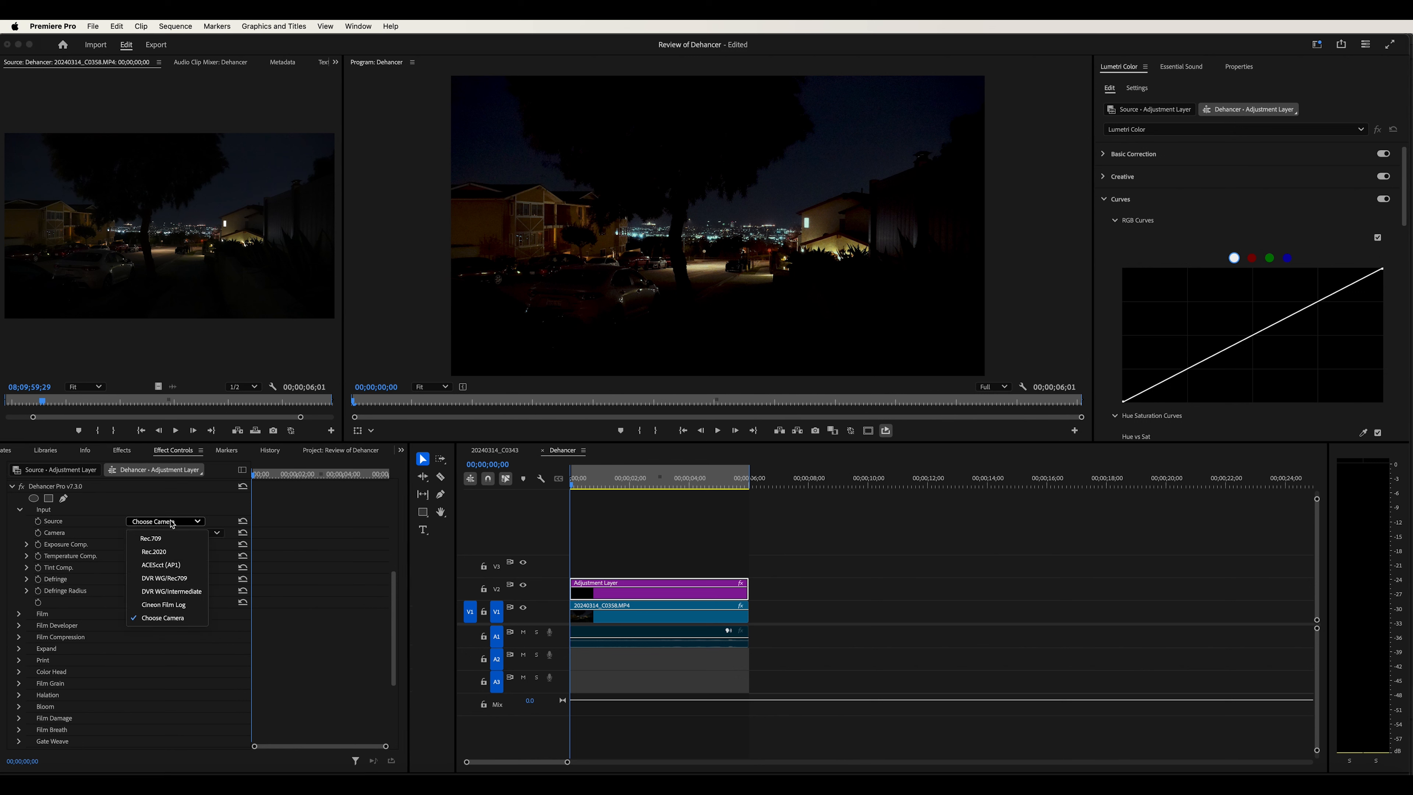
pyautogui.click(168, 540)
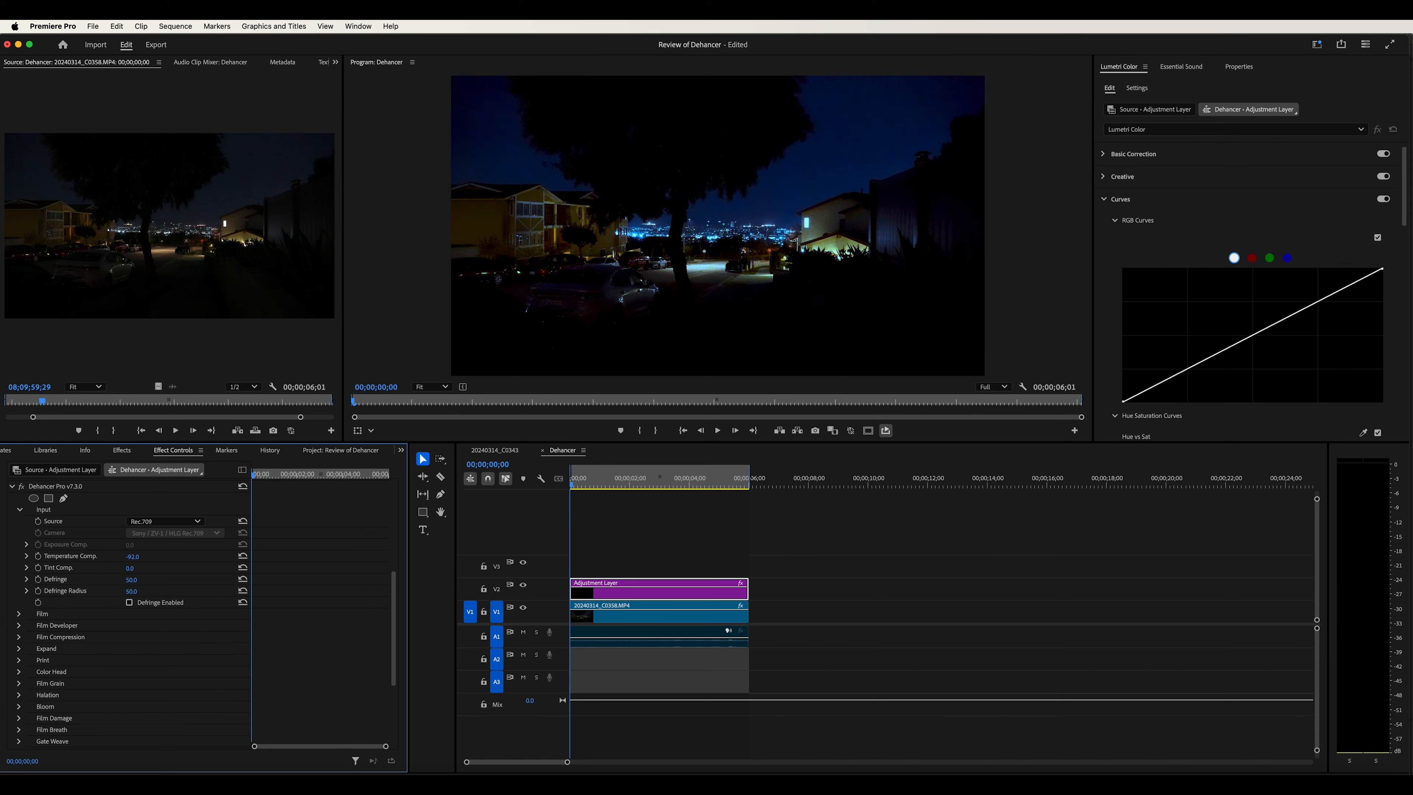
# Set Temperature Comp to 0 in the Dehancer Input group
pyautogui.moveTo(140, 556); pyautogui.dragTo(138, 552)
pyautogui.click(135, 557)
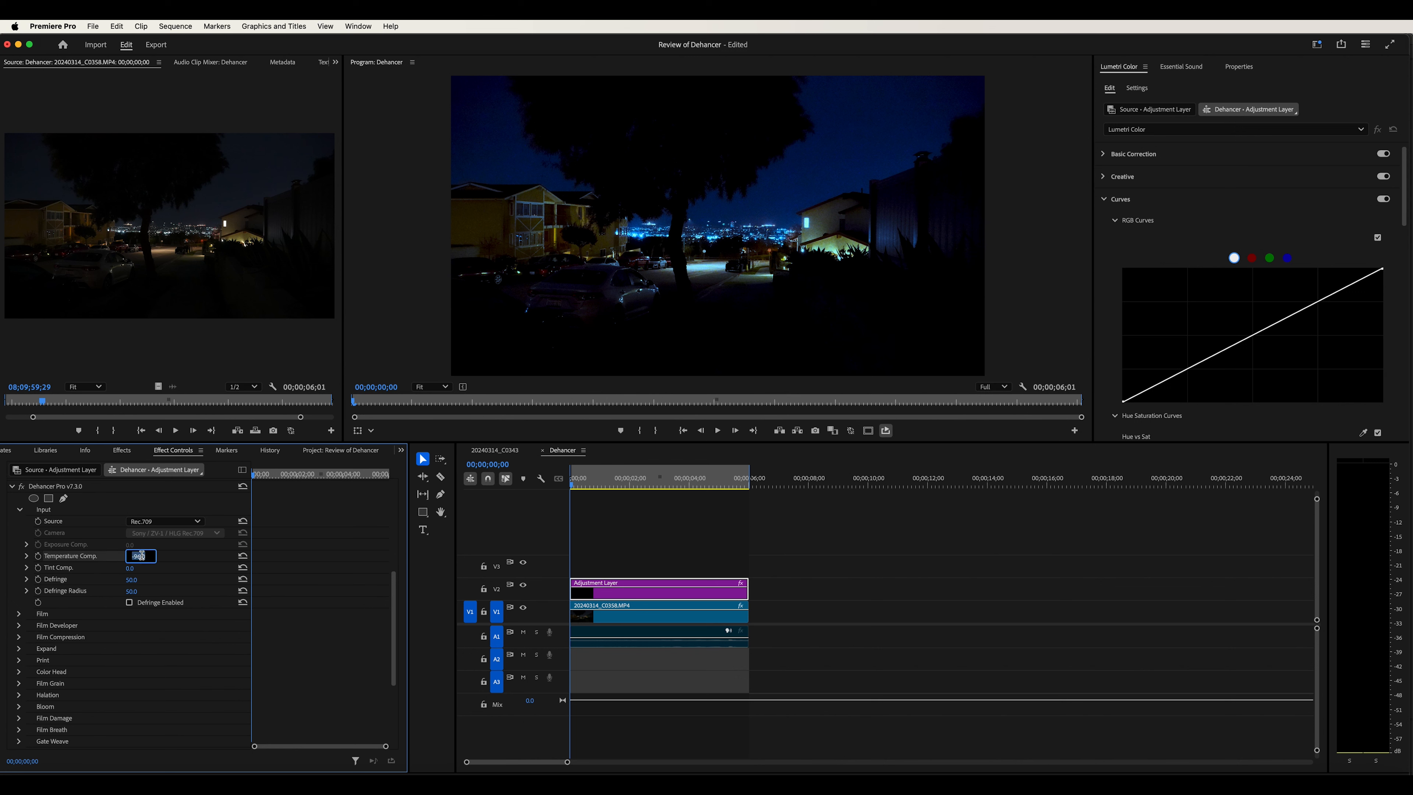
pyautogui.write('0')
pyautogui.press('Return')
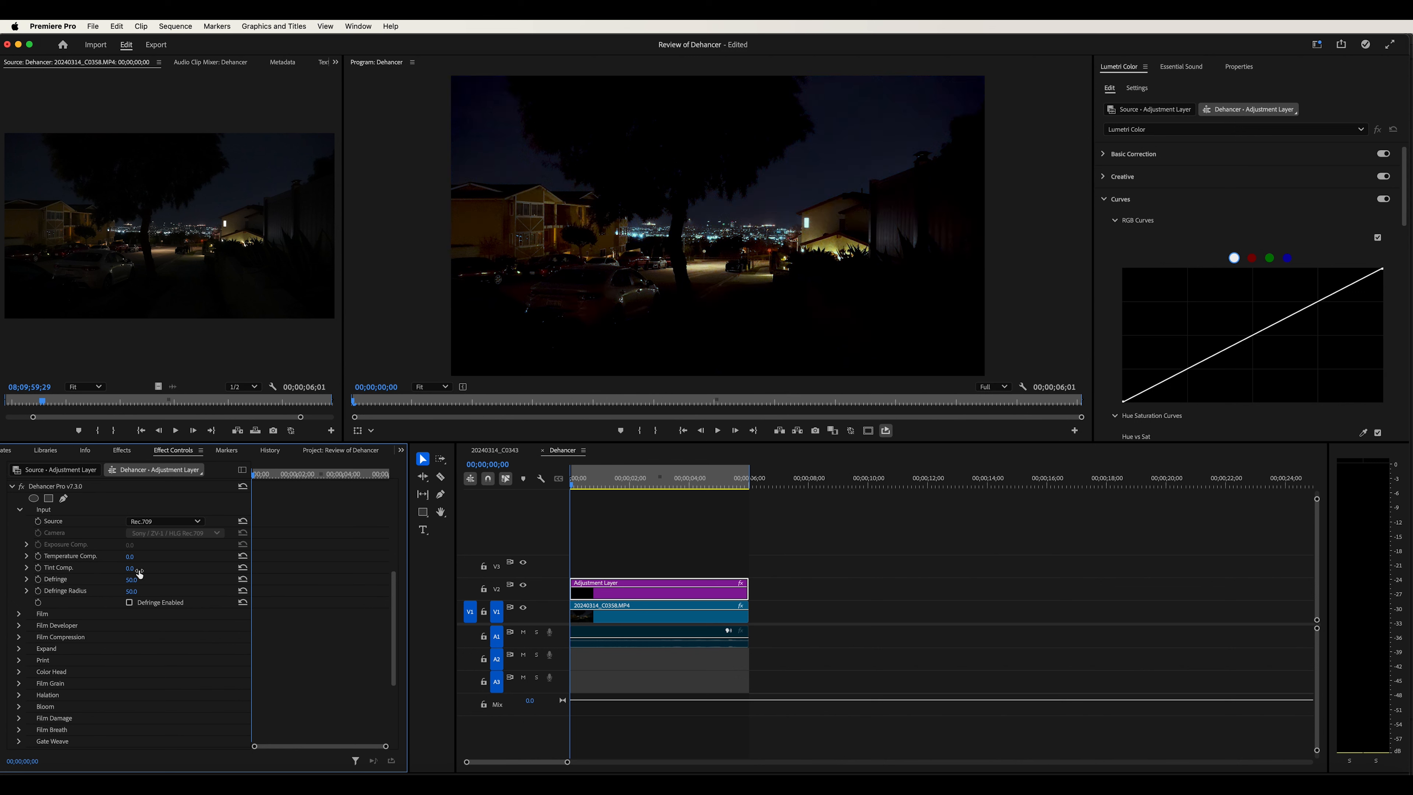
# Set Tint Comp to 0 and collapse the Input group
pyautogui.moveTo(132, 574); pyautogui.dragTo(136, 573)
pyautogui.moveTo(132, 574); pyautogui.dragTo(134, 573)
pyautogui.moveTo(132, 568); pyautogui.dragTo(122, 568)
pyautogui.click(139, 568)
pyautogui.write('0')
pyautogui.press('Return')
pyautogui.click(20, 509)
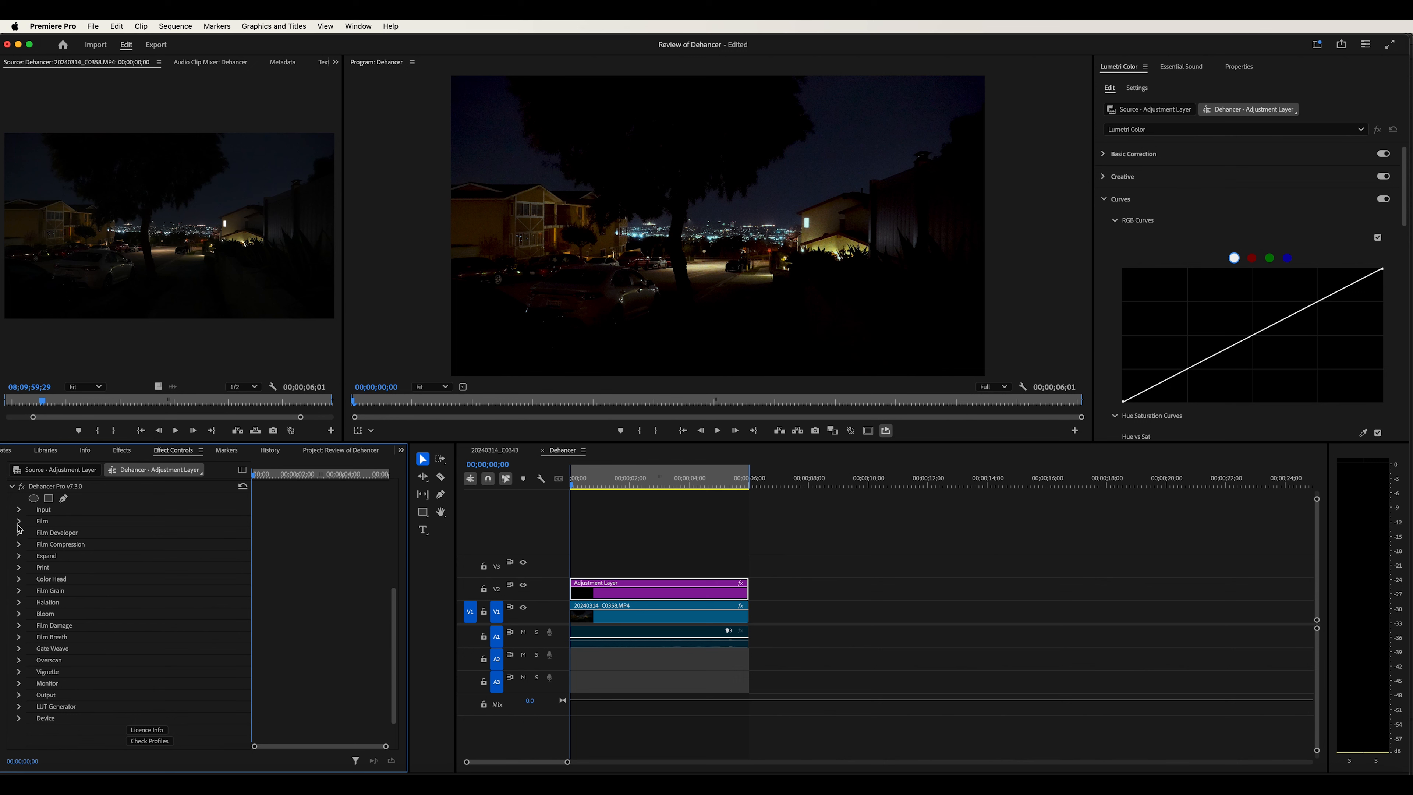
# Expand the Film group and browse the Lumetri Creative Look presets without applying one
pyautogui.click(19, 522)
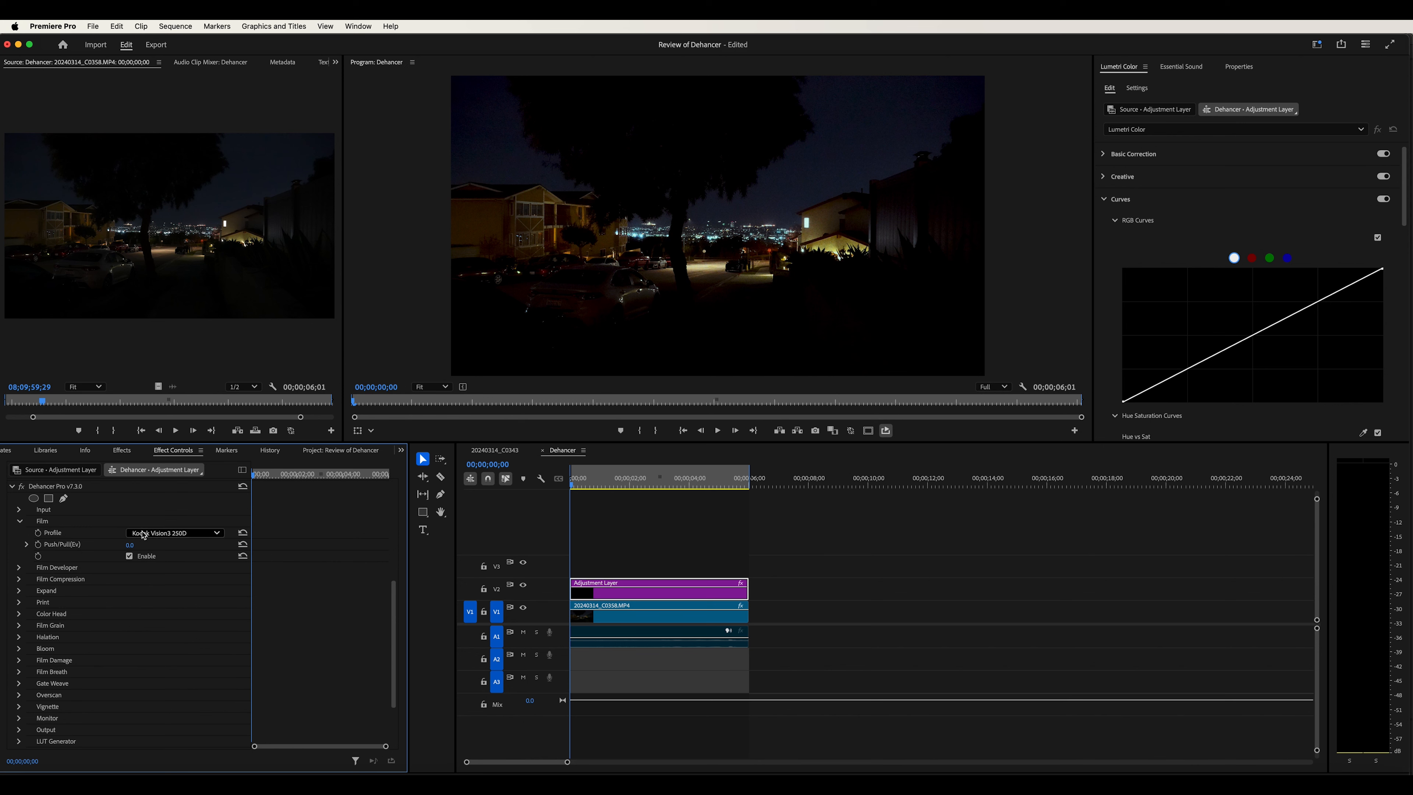
pyautogui.click(1198, 179)
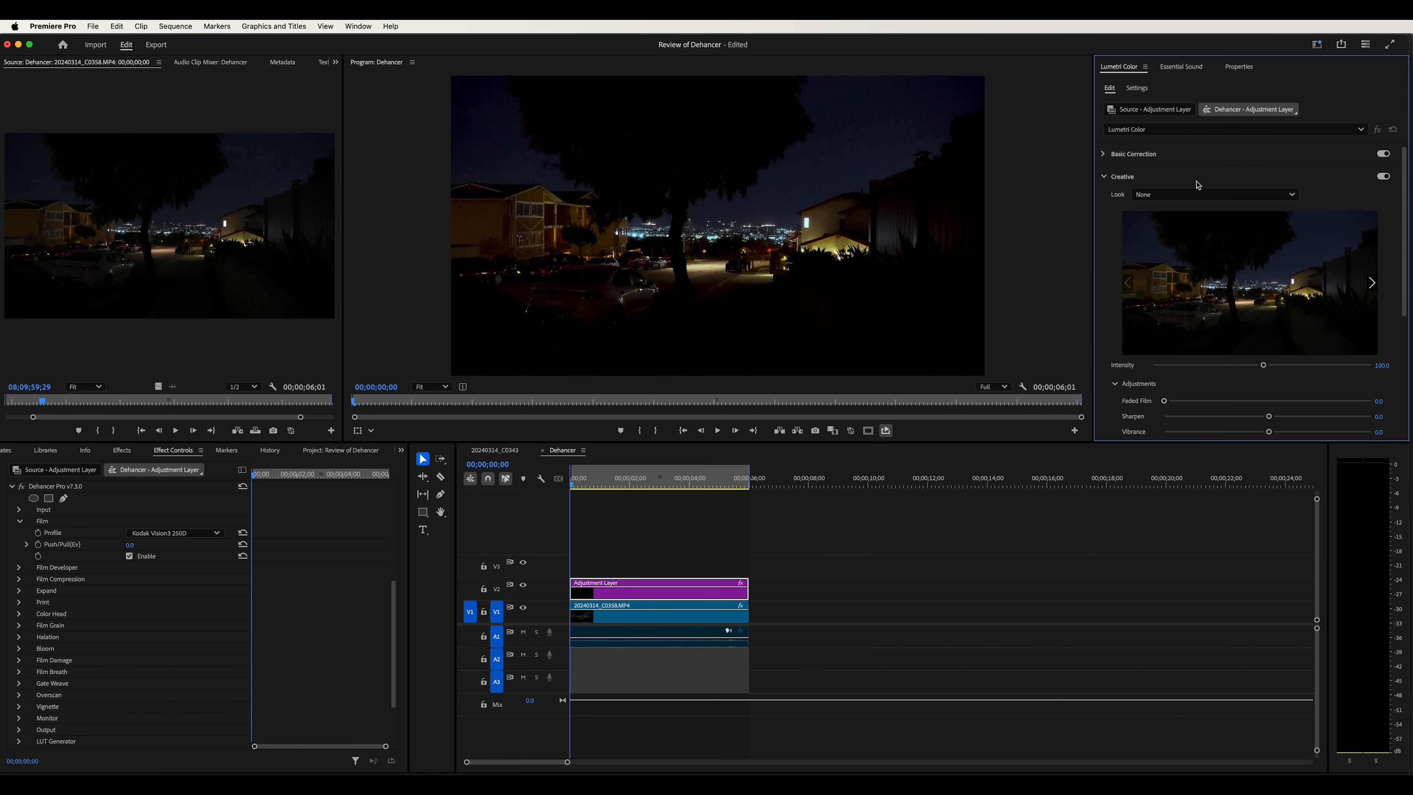
pyautogui.click(1181, 194)
pyautogui.scroll(-5, 1210, 565)
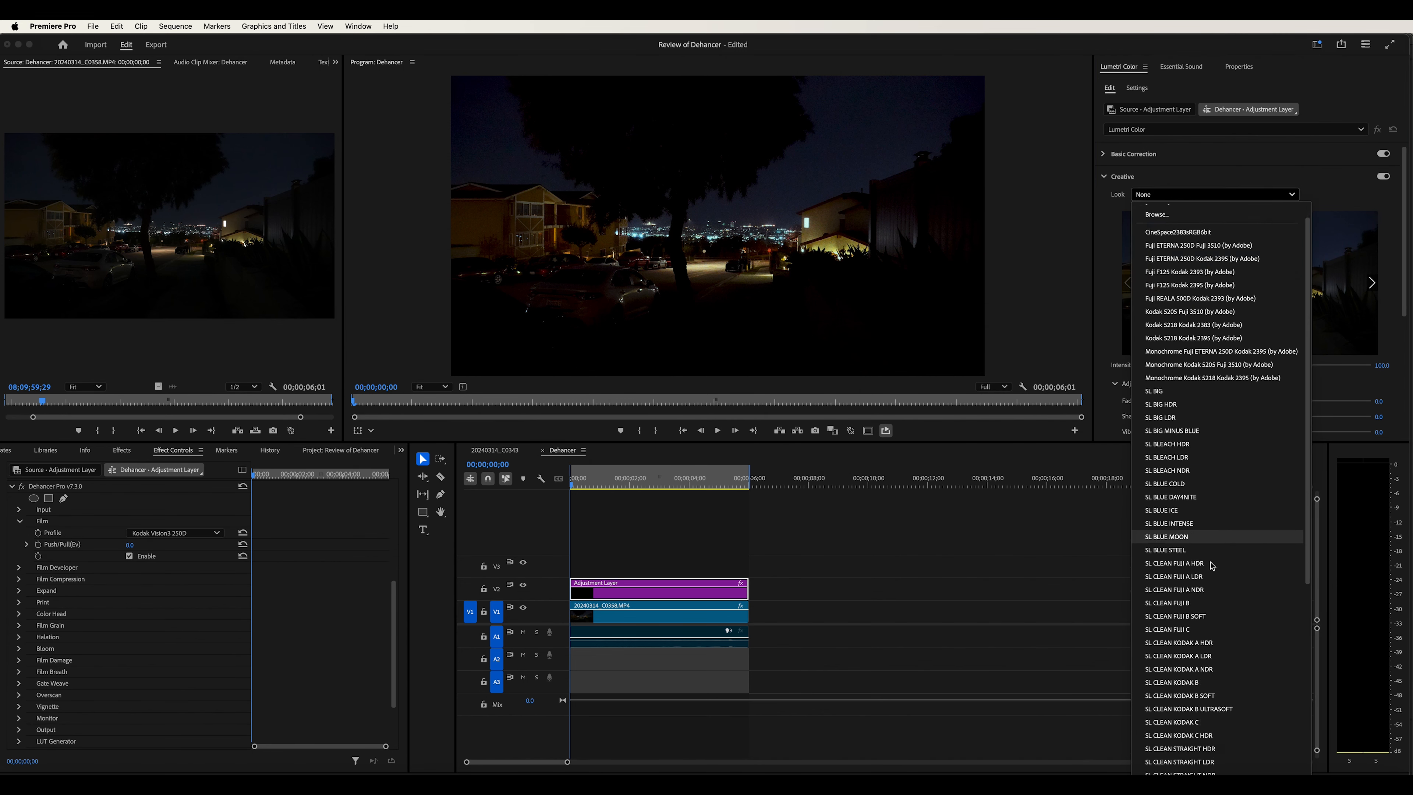
pyautogui.scroll(-4, 1212, 565)
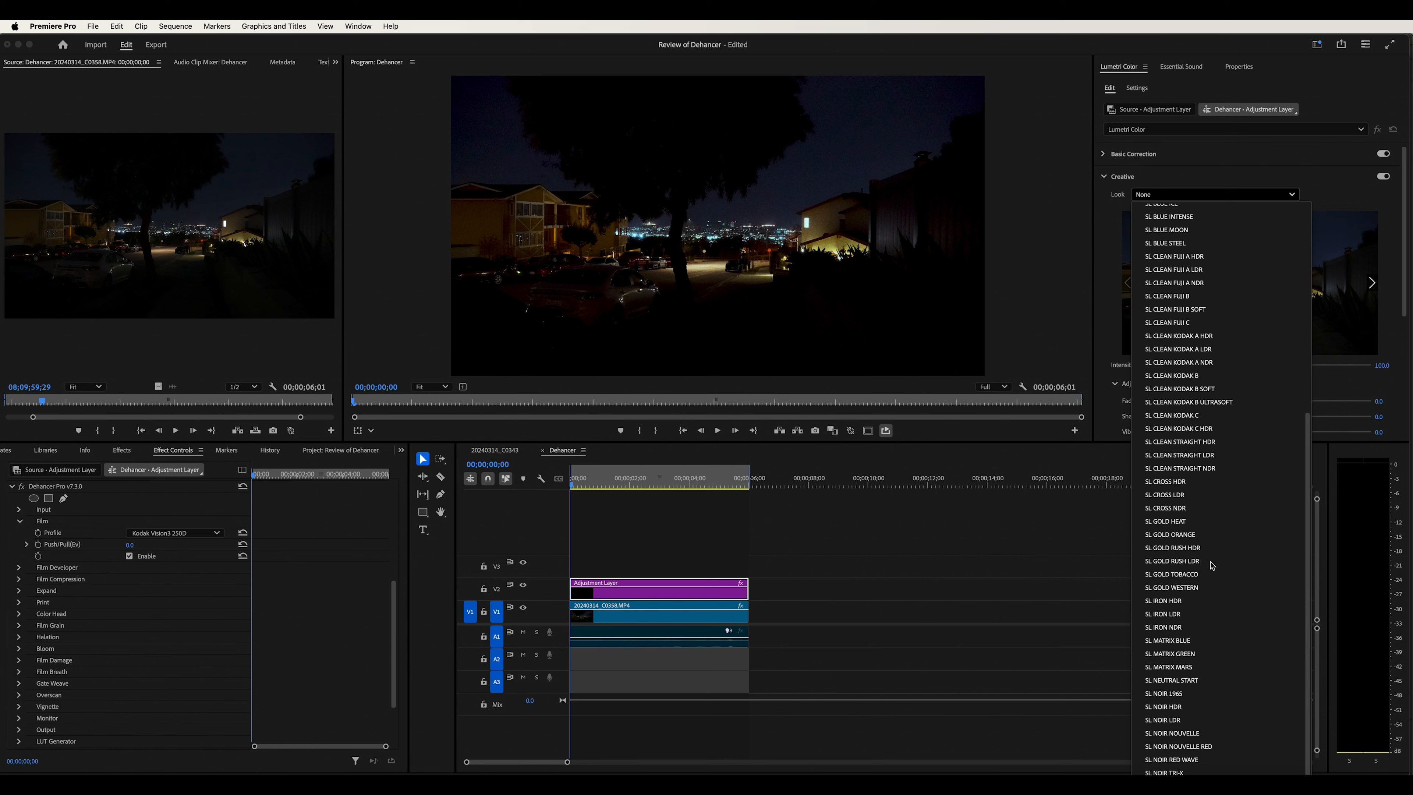
pyautogui.scroll(8, 1212, 565)
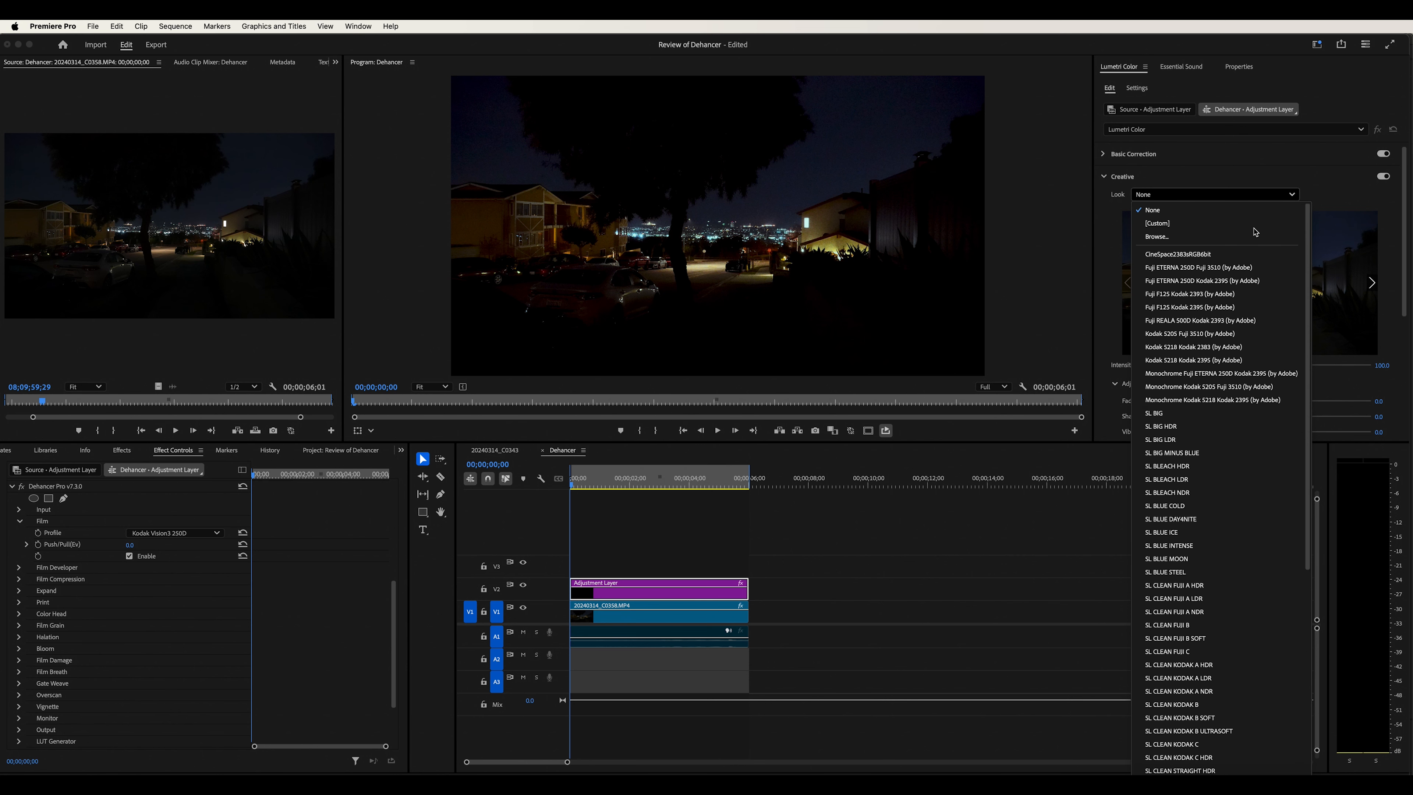
pyautogui.click(1238, 169)
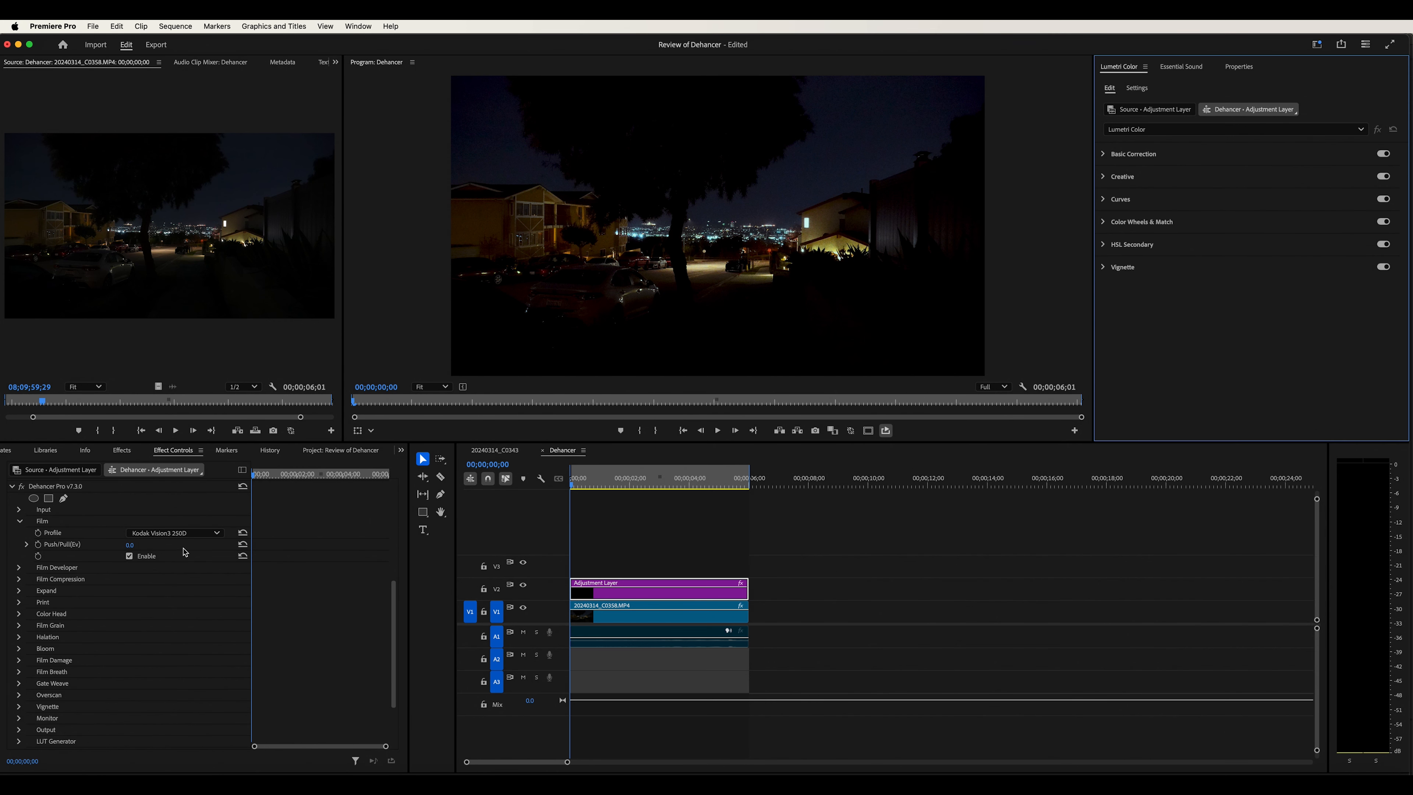
# Set the Film profile to Fuji Eterna Vivid 500 (Exp. 2013)
pyautogui.click(60, 534)
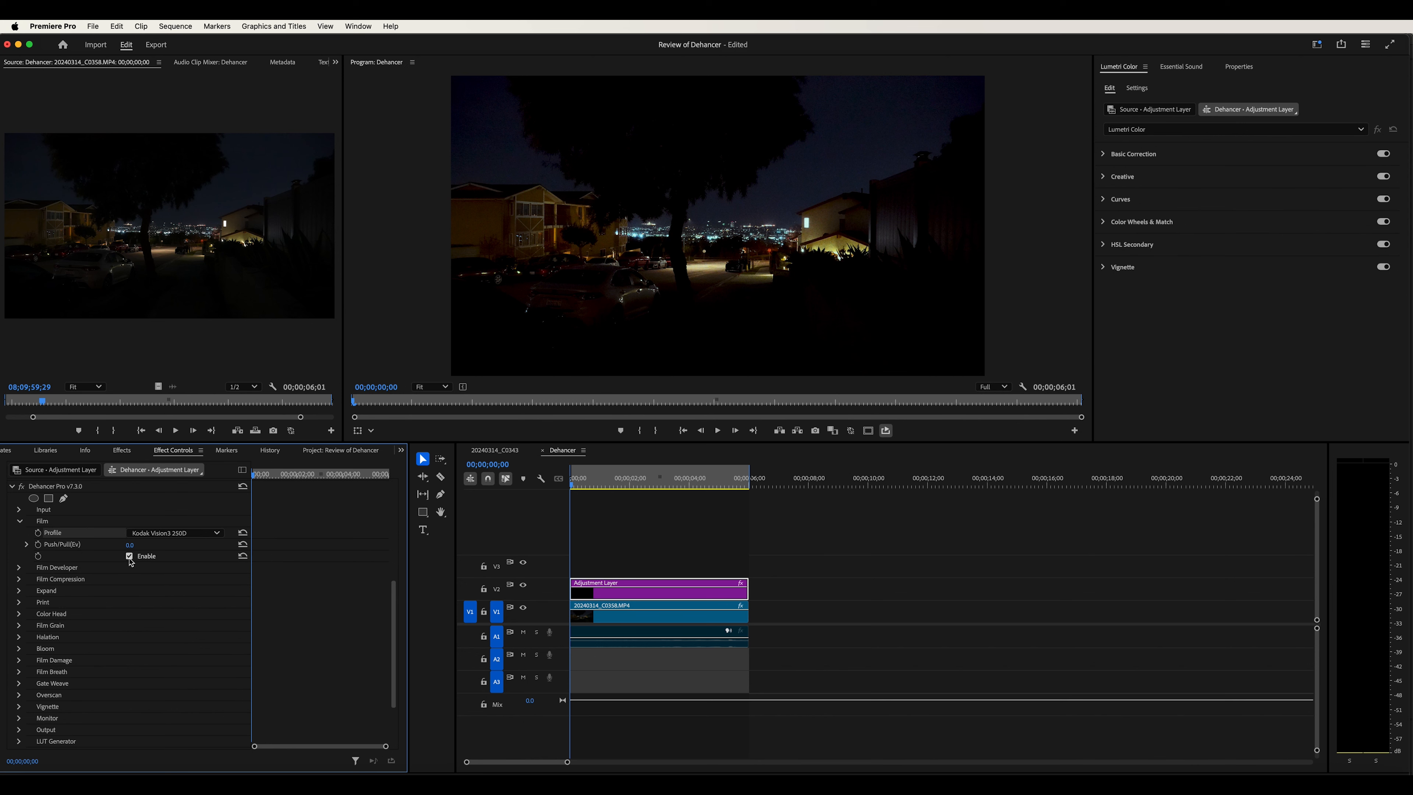
pyautogui.click(167, 533)
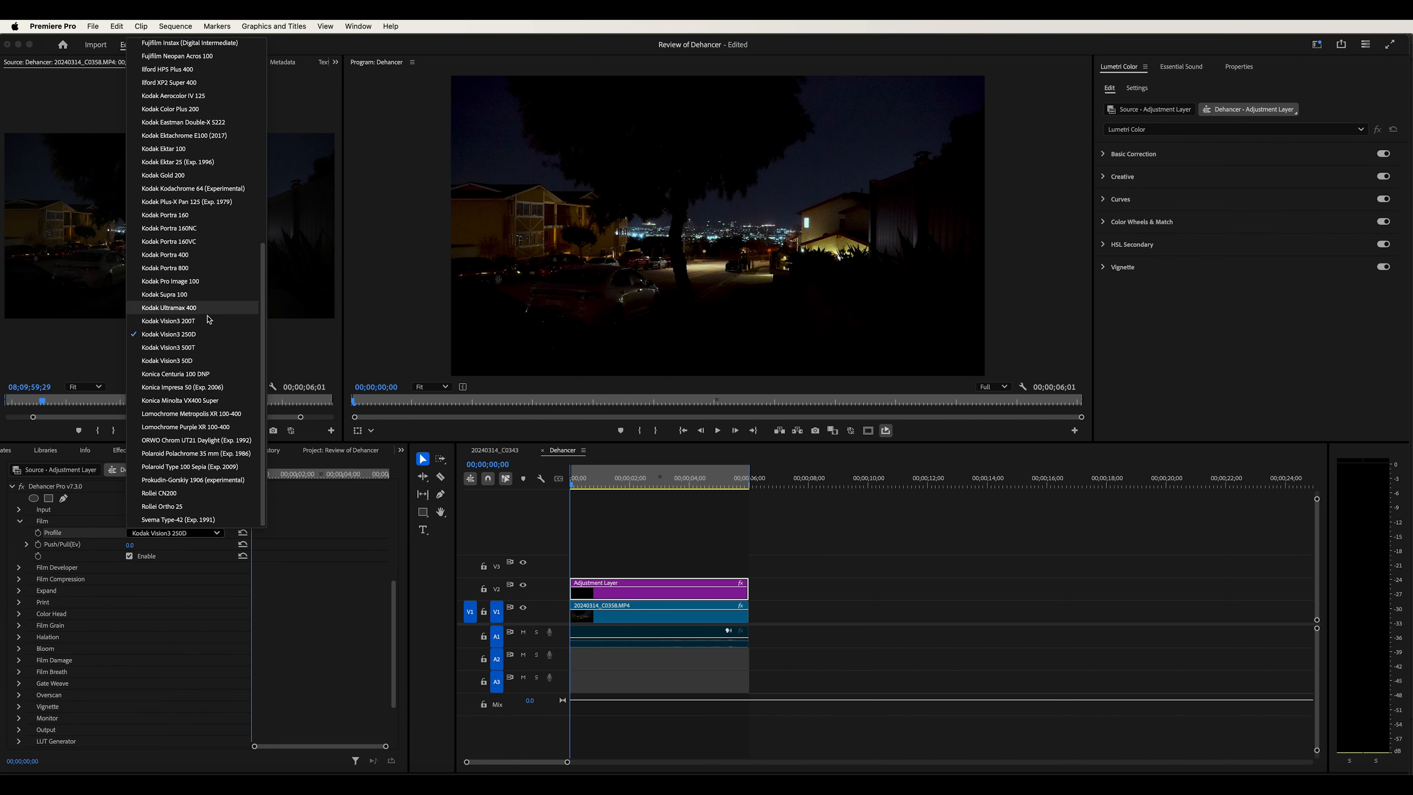
pyautogui.scroll(5, 203, 332)
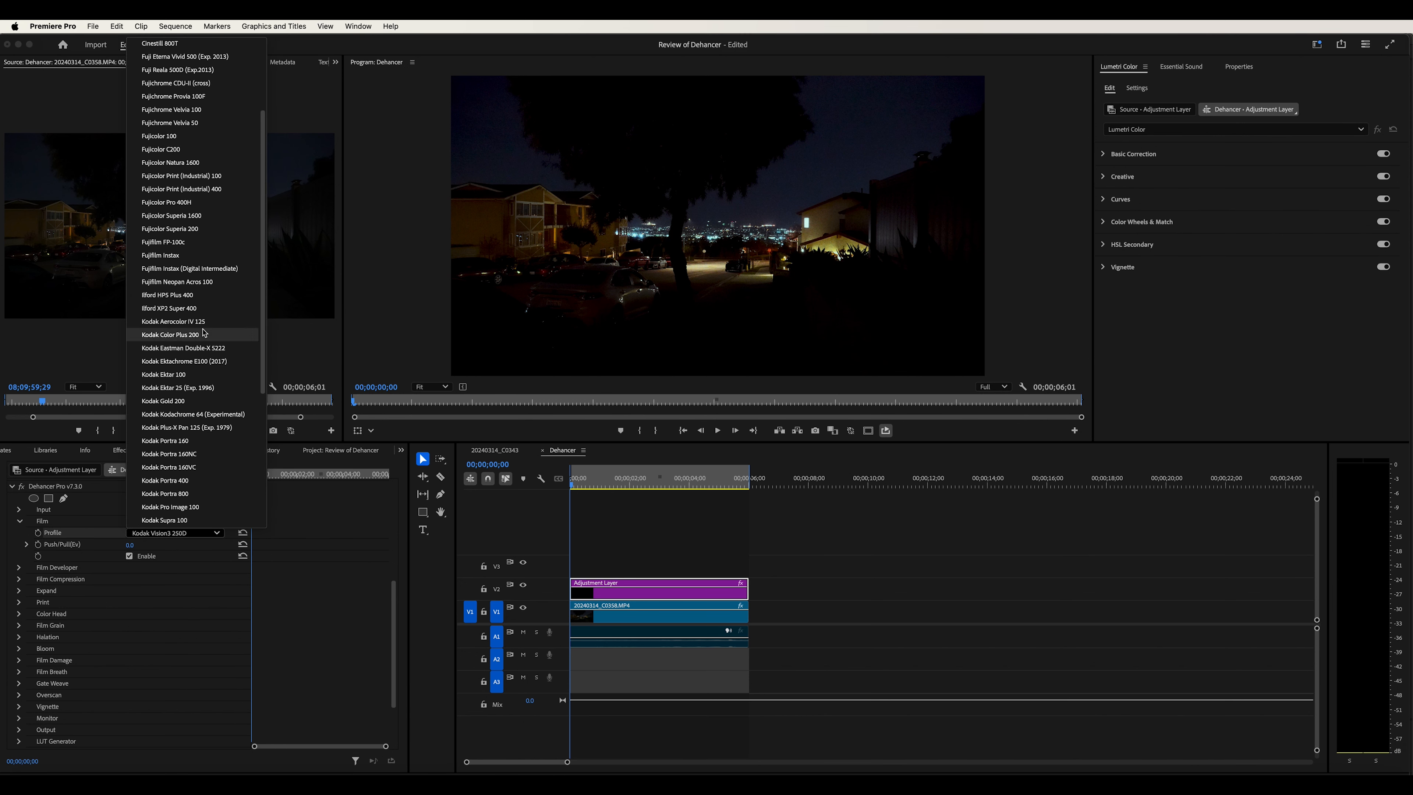
pyautogui.scroll(5, 204, 332)
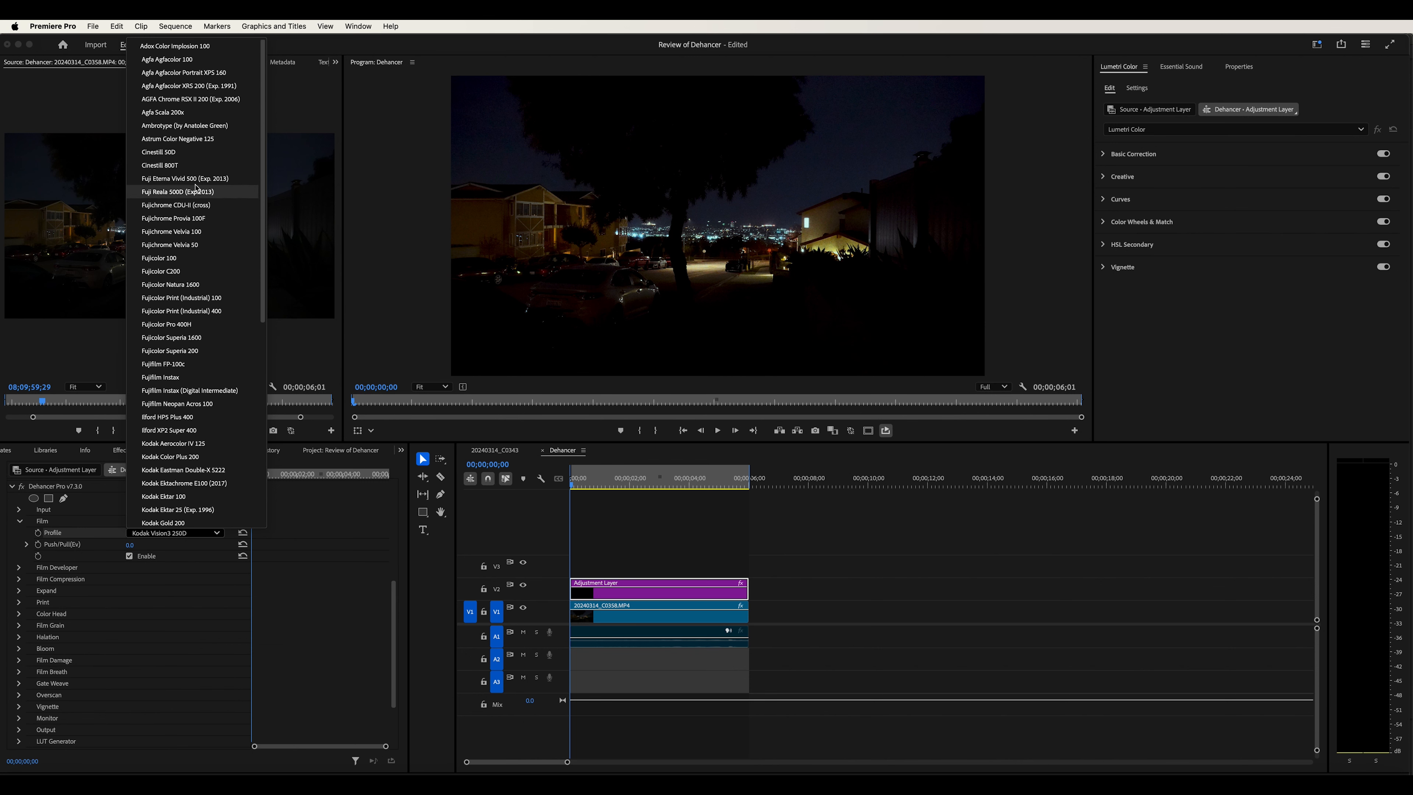
pyautogui.click(165, 179)
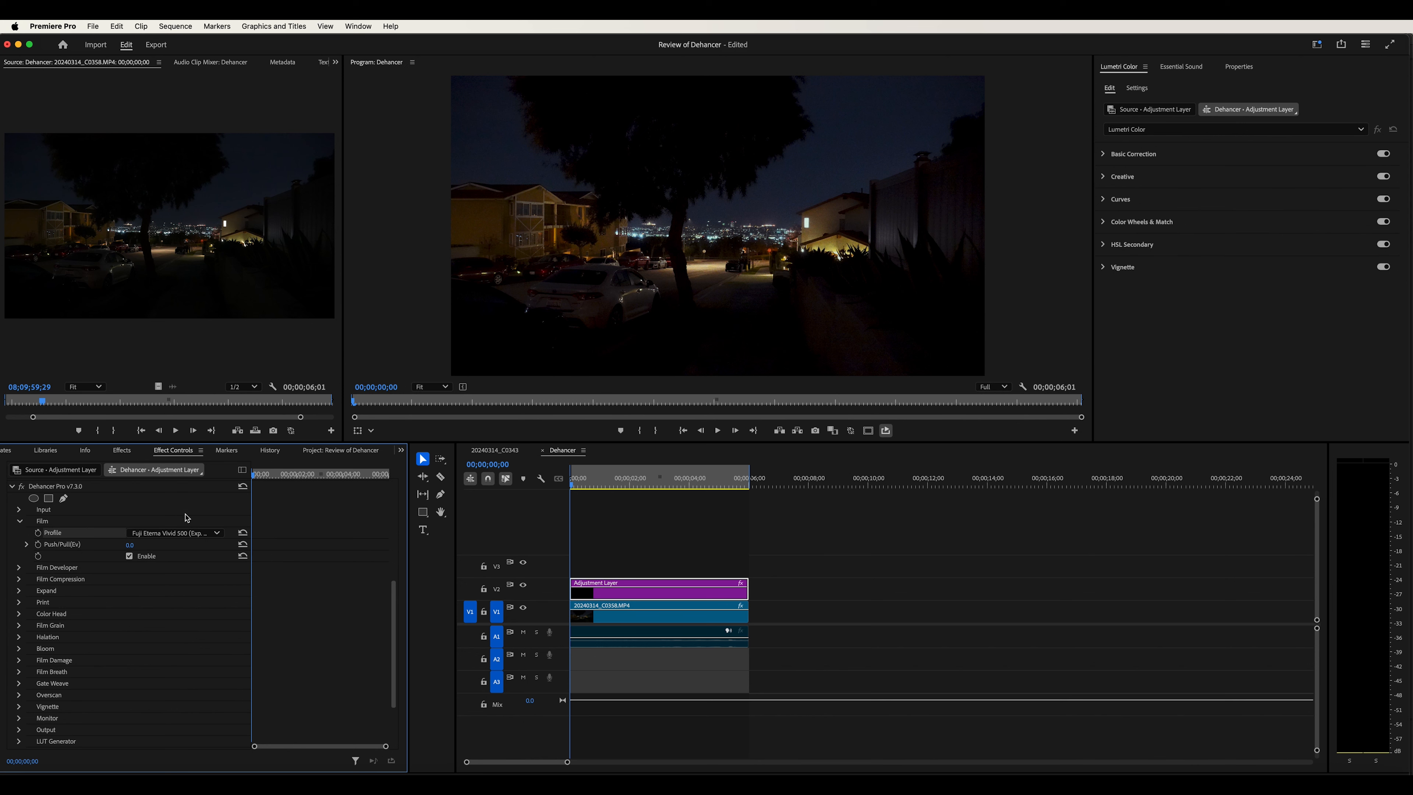
# Switch the Film profile to Kodak Gold 200, then to Lomochrome Metropolis XR 100-400
pyautogui.click(188, 535)
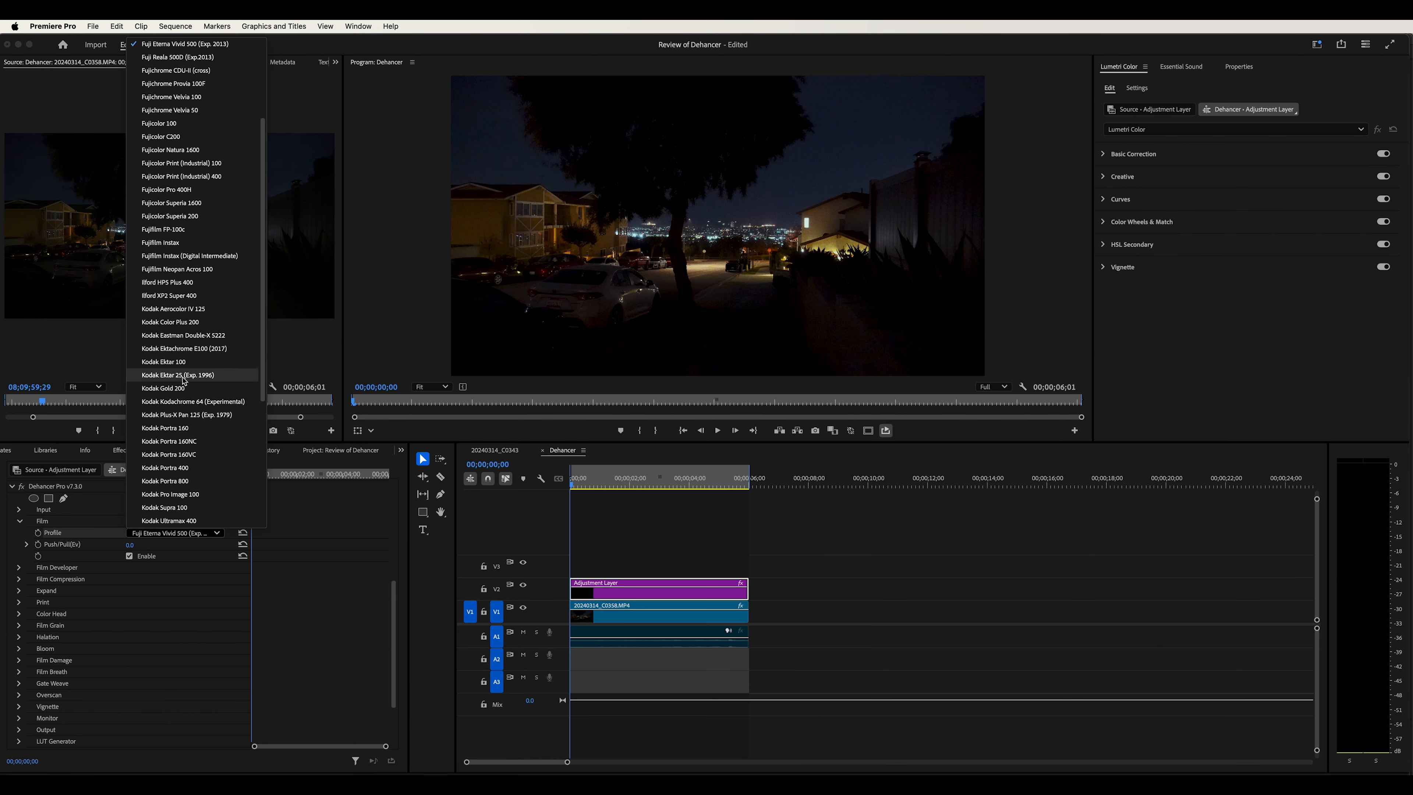
pyautogui.scroll(-5, 184, 381)
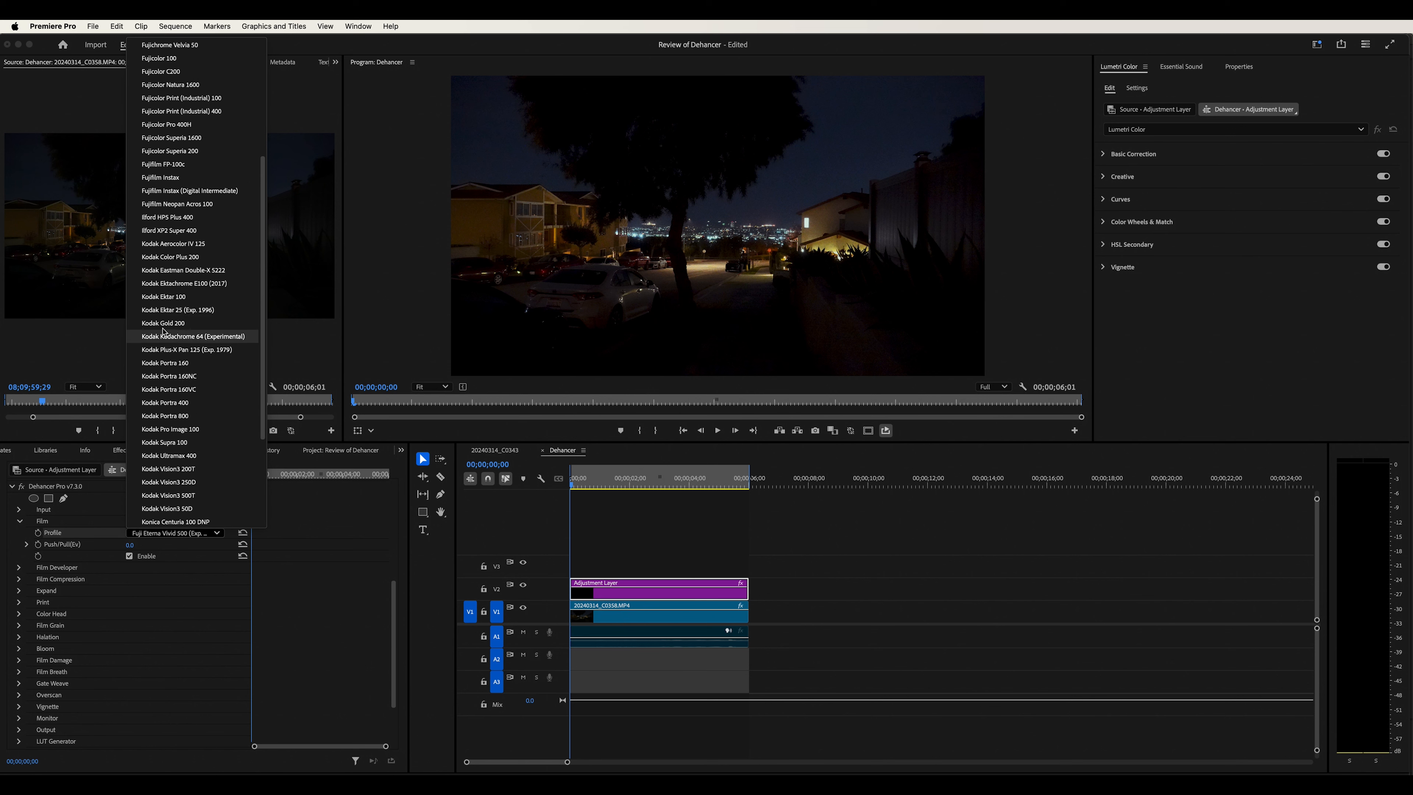
pyautogui.click(169, 324)
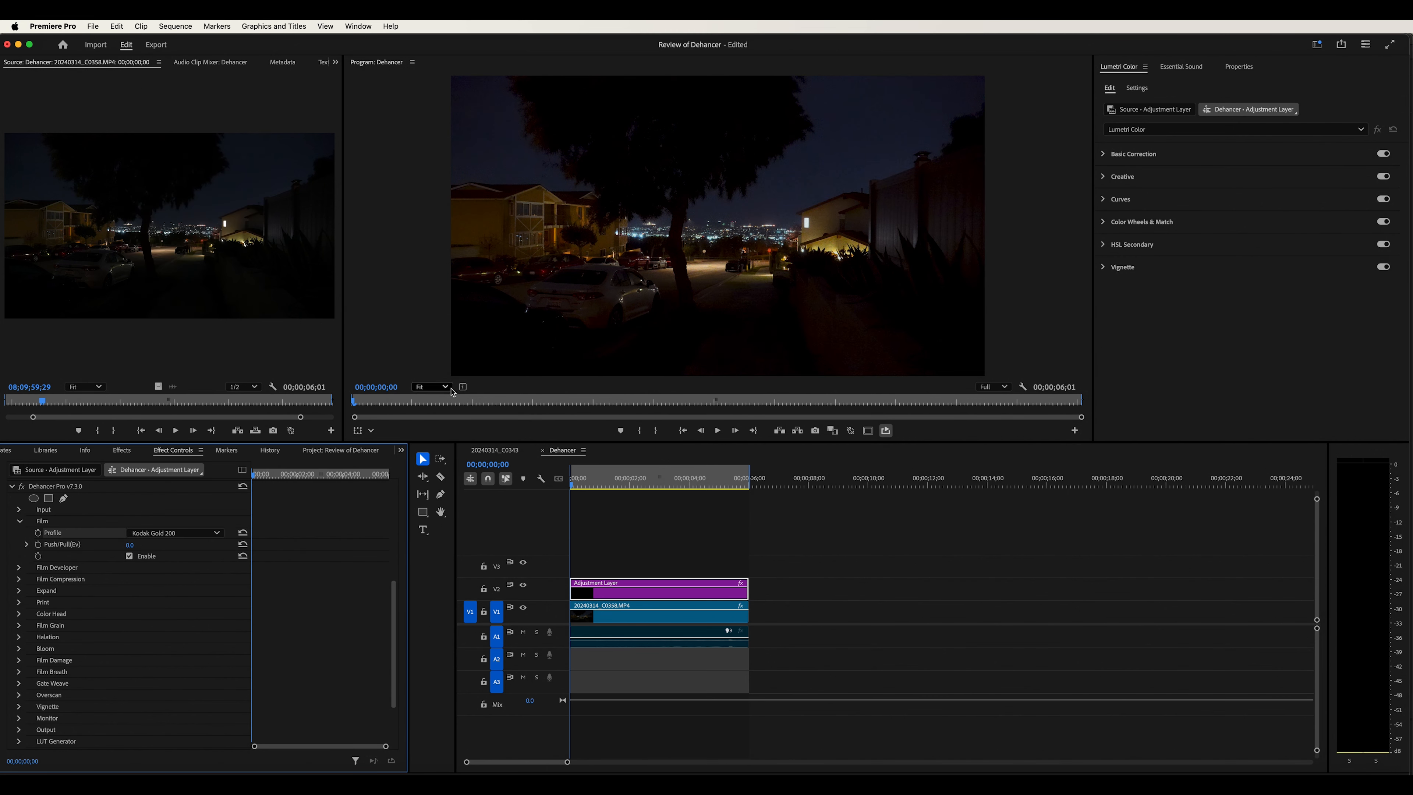
pyautogui.click(173, 535)
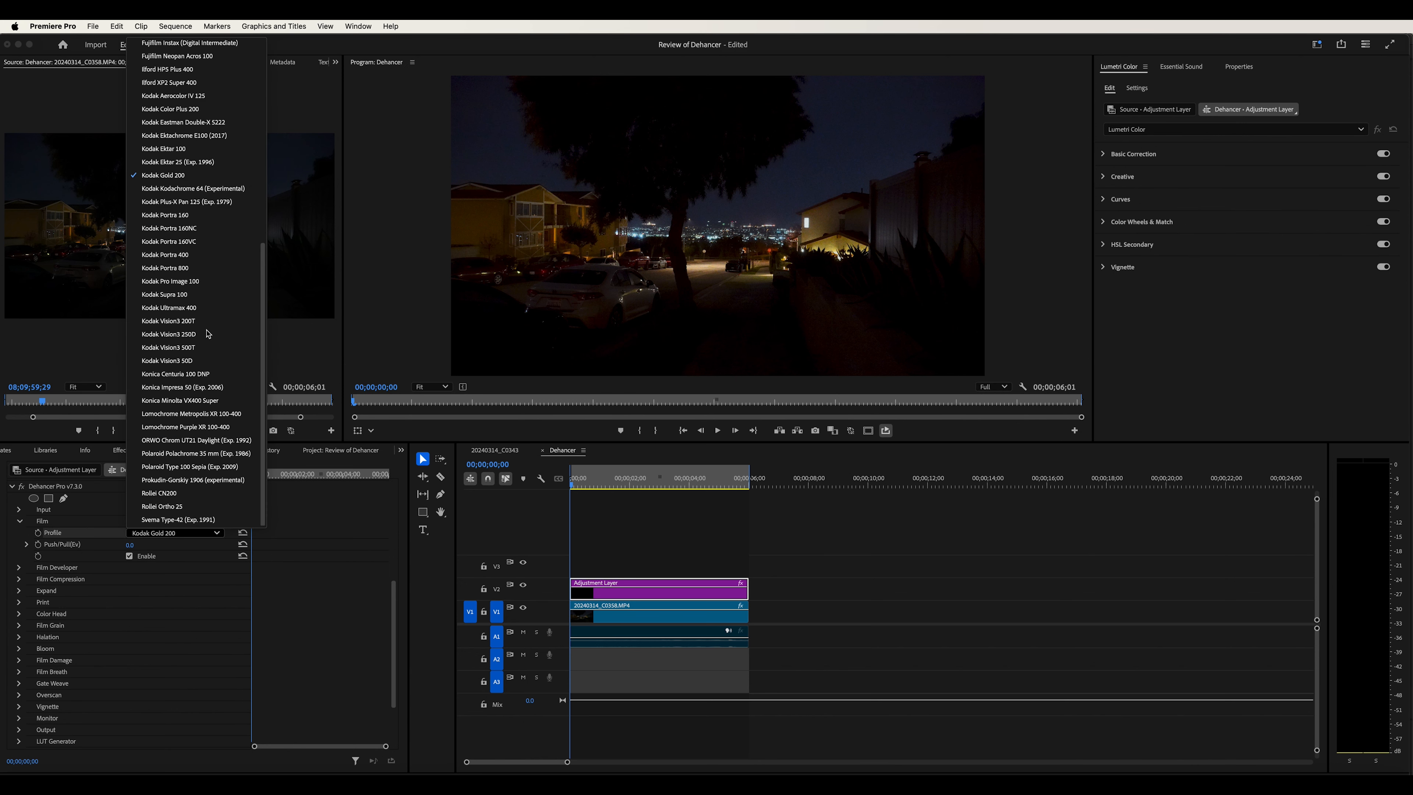
pyautogui.click(196, 415)
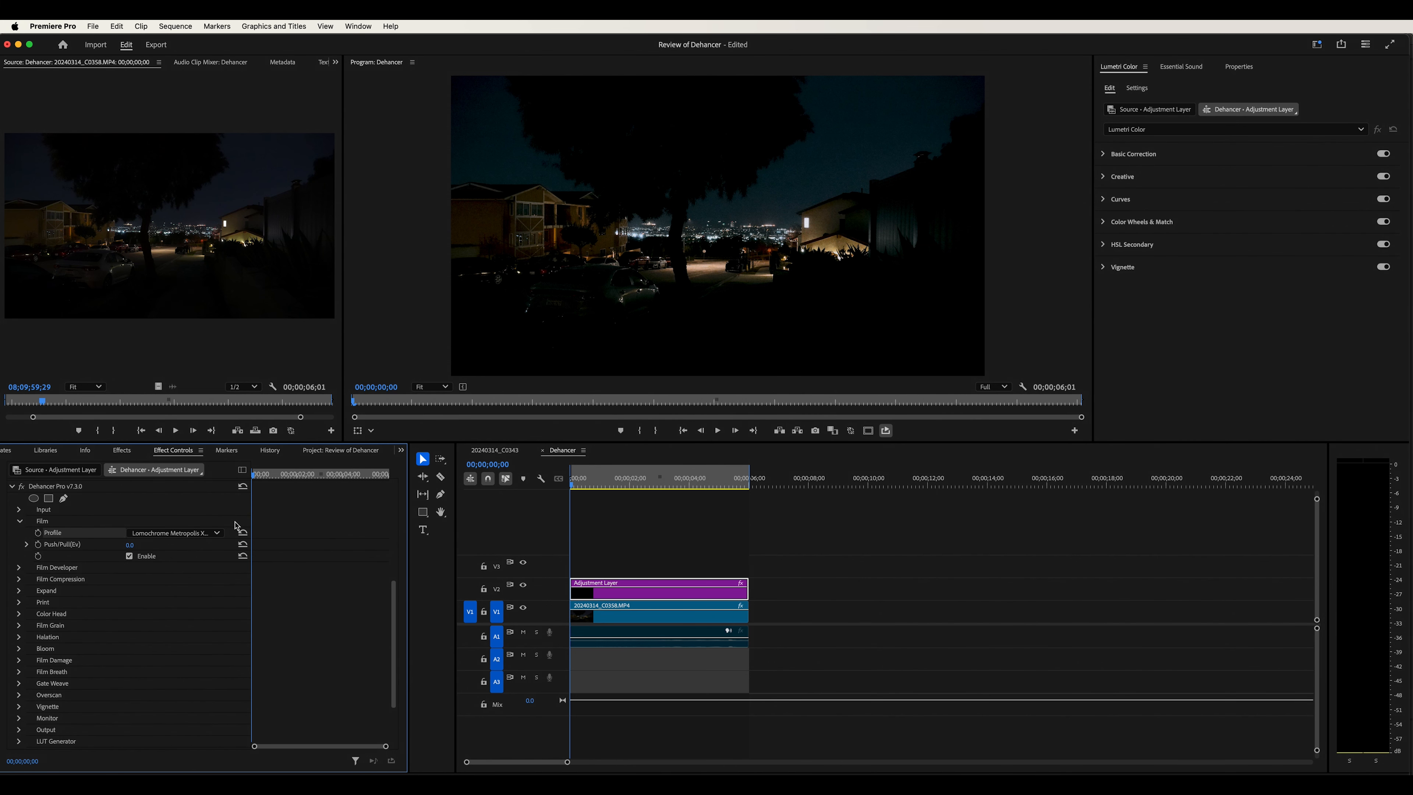
# Set Film Push/Pull to 2, scrub it lower, then disable the Film effect
pyautogui.click(130, 545)
pyautogui.write('2')
pyautogui.press('Return')
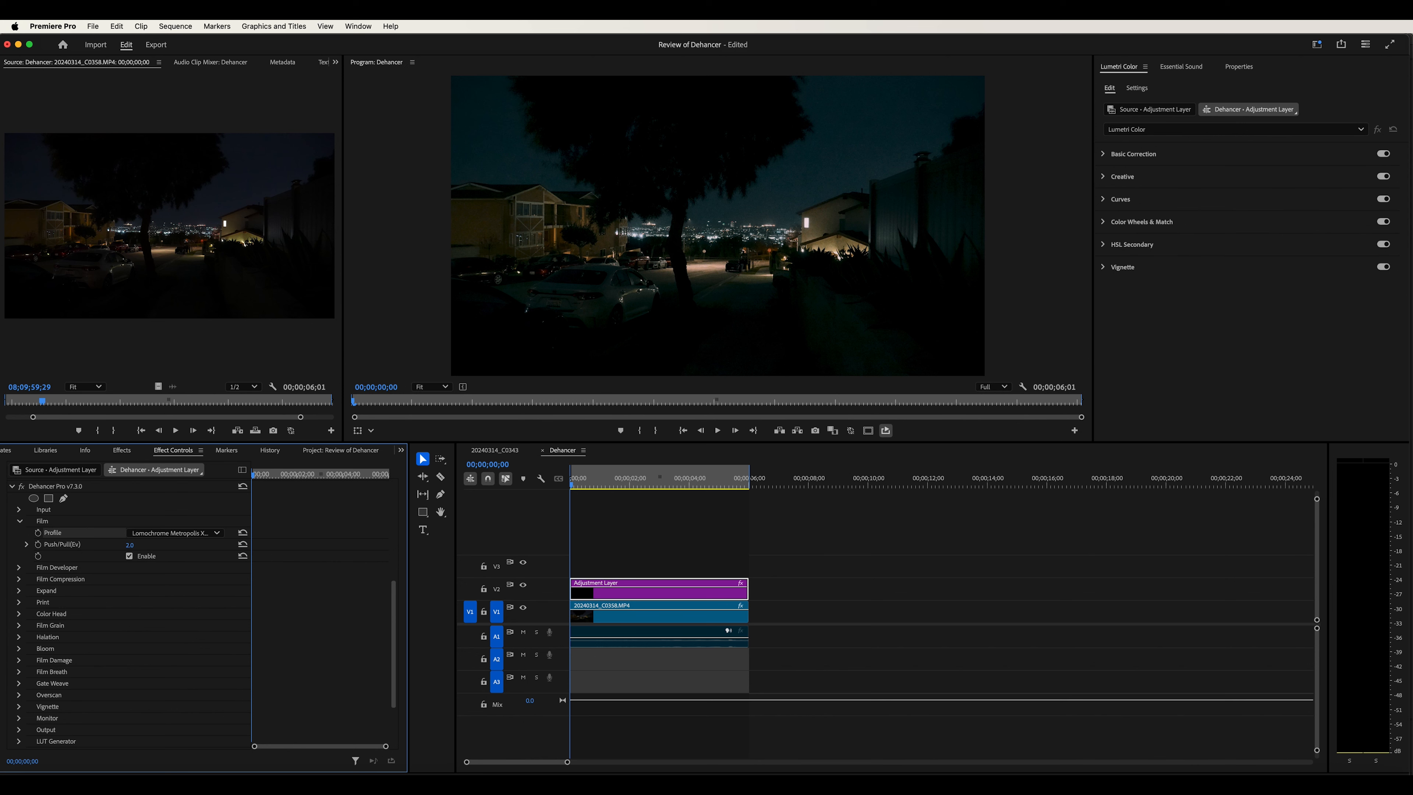
pyautogui.moveTo(130, 545); pyautogui.dragTo(95, 545)
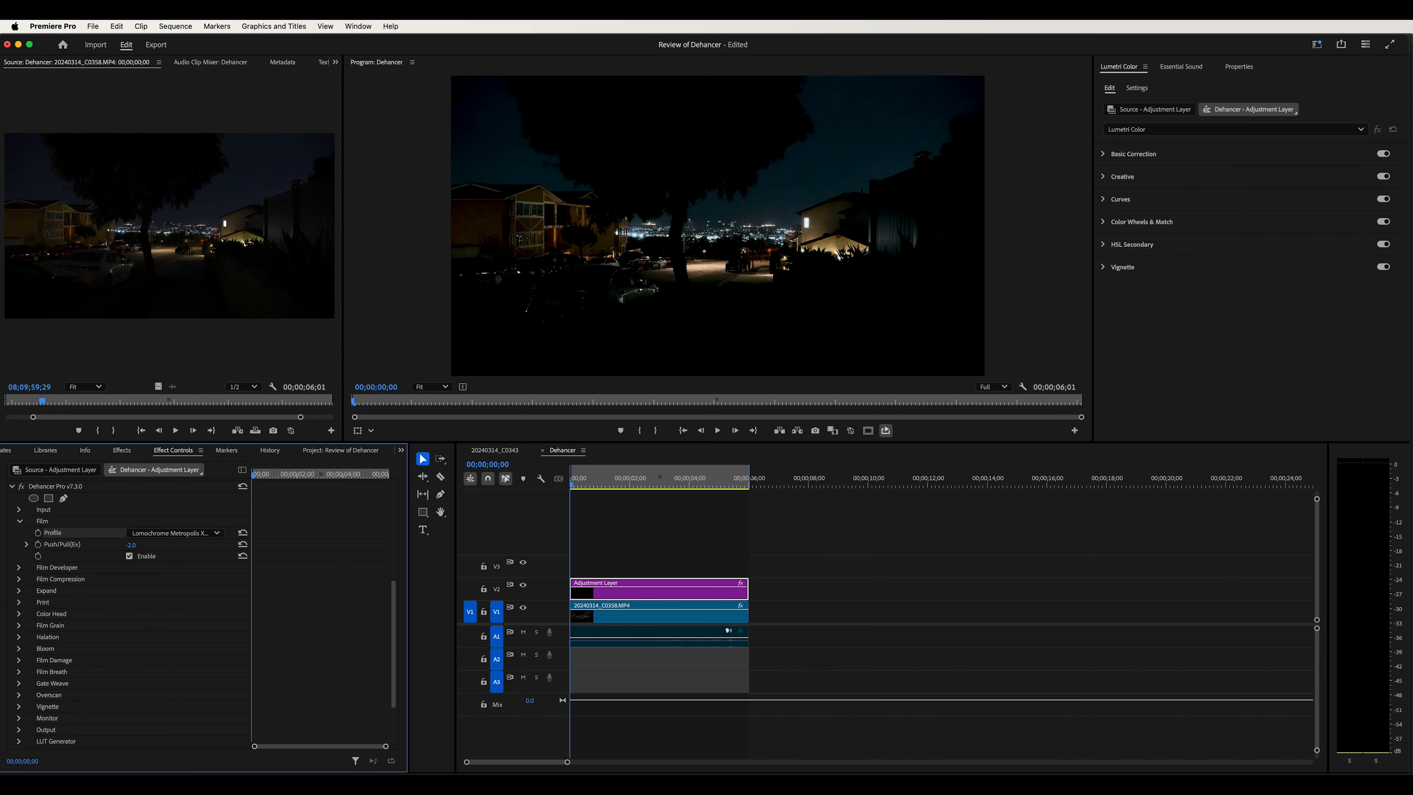
pyautogui.click(129, 556)
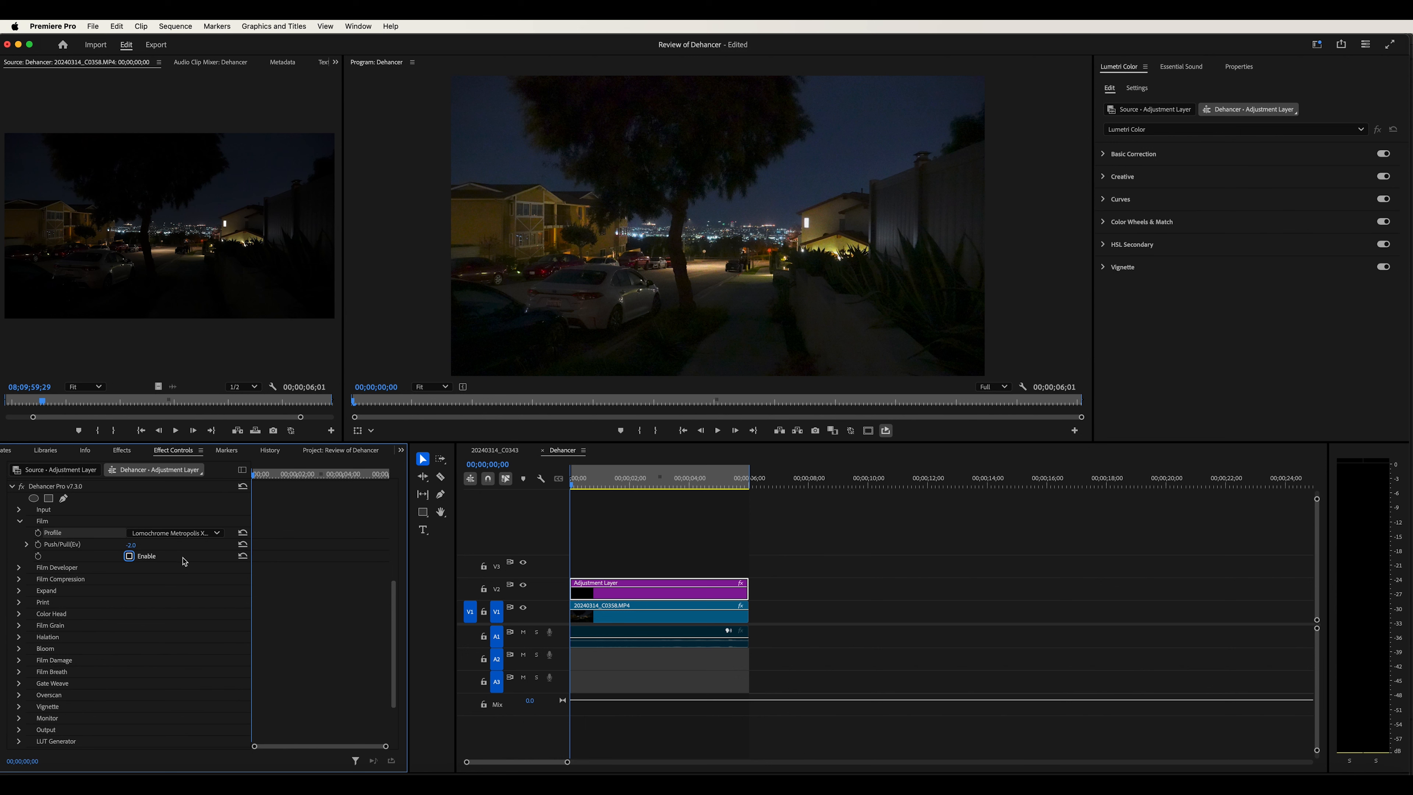
# Collapse Film, expand Print, and set the Print profile to Kodak Endura Glossy Paper
pyautogui.click(20, 522)
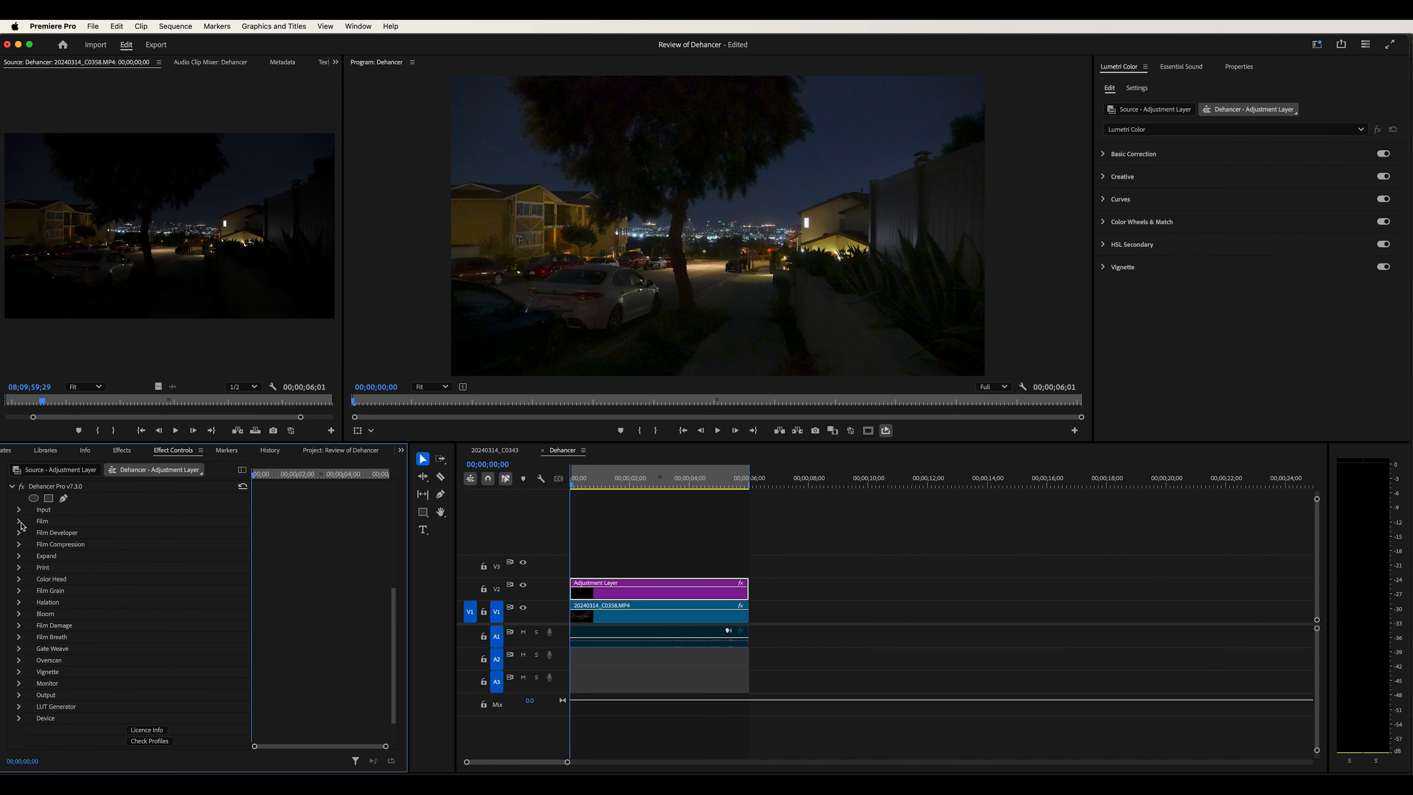
pyautogui.click(19, 568)
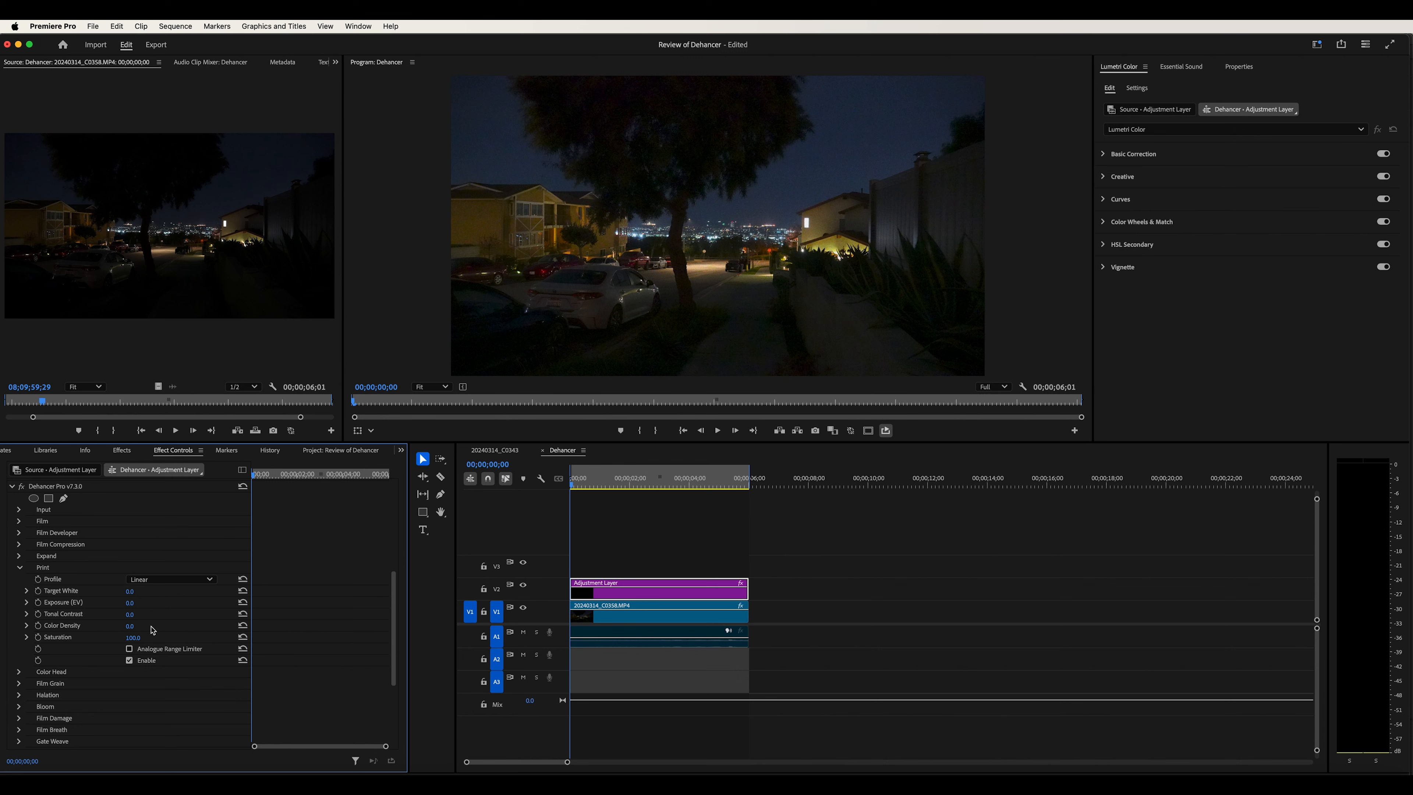
pyautogui.click(160, 584)
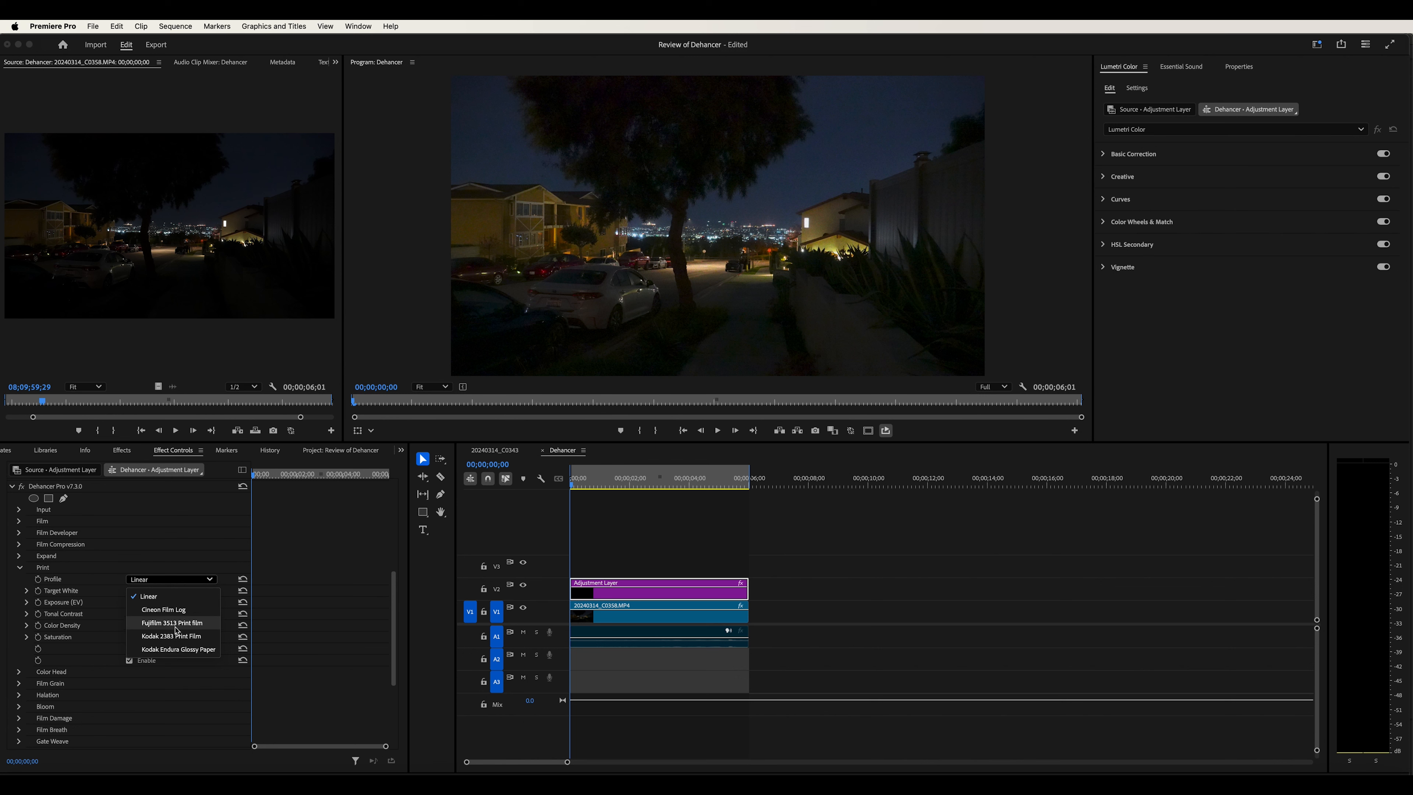
pyautogui.click(178, 649)
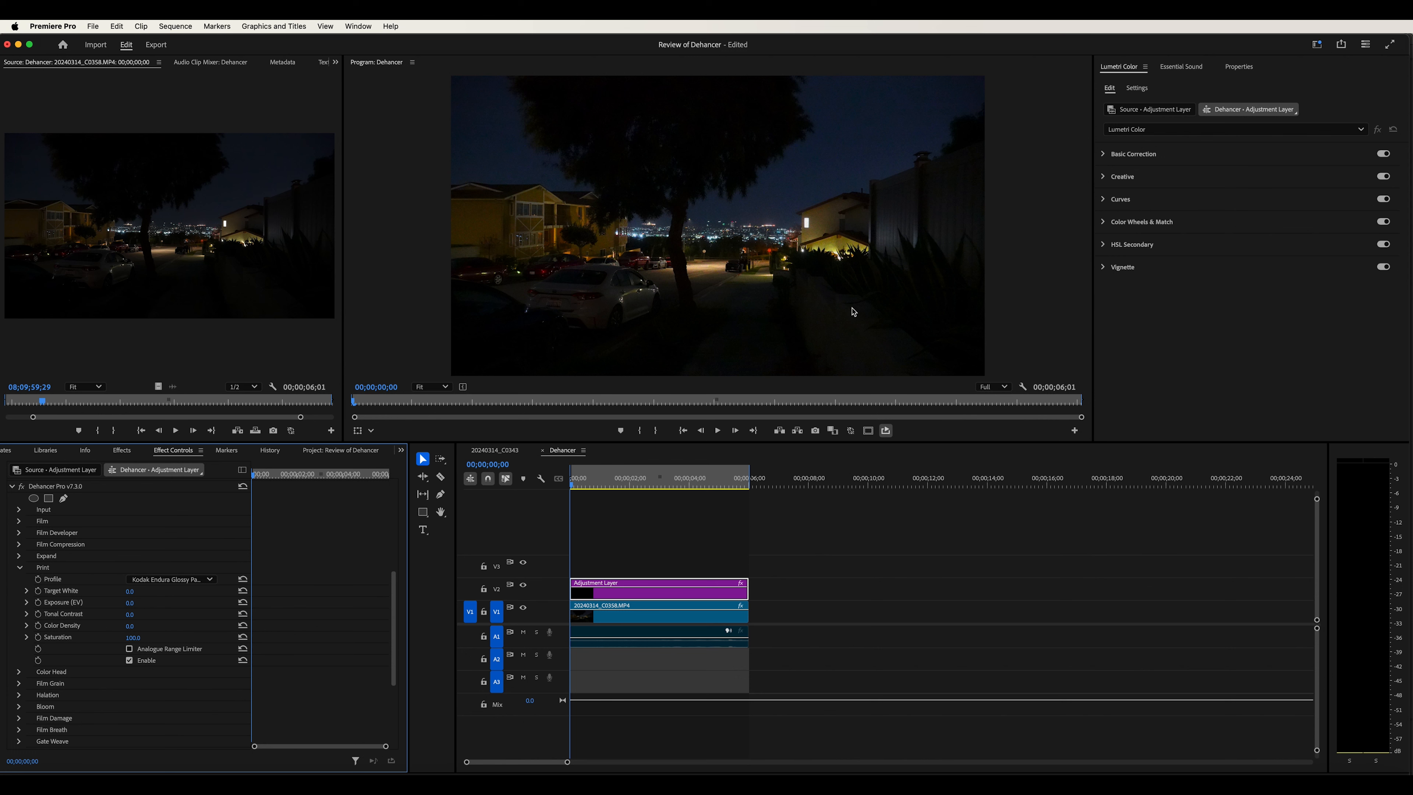
# Scrub the Print Exposure (EV) down to about -0.5 and adjust Tonal Contrast up and back down
pyautogui.moveTo(136, 608); pyautogui.dragTo(138, 608)
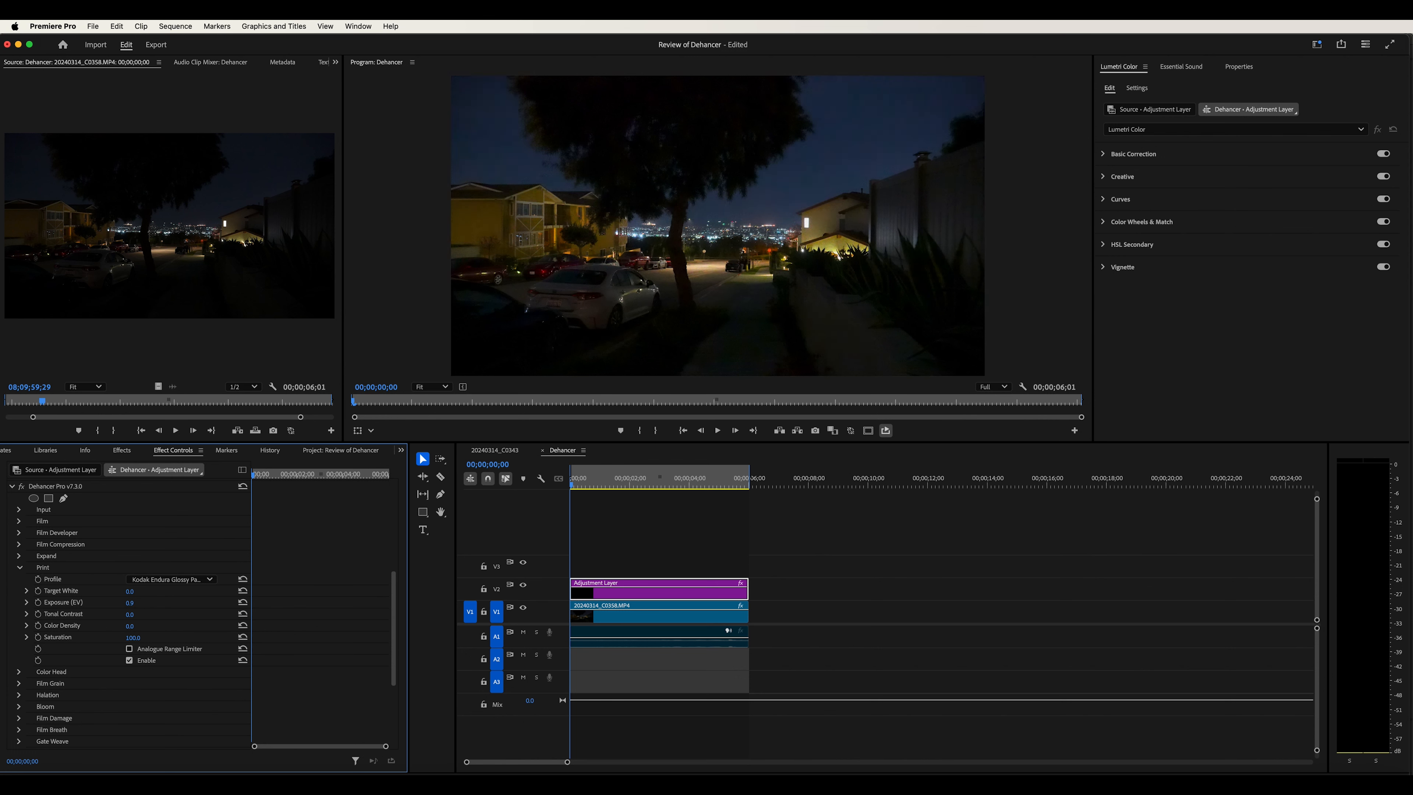
pyautogui.moveTo(151, 608); pyautogui.dragTo(130, 609)
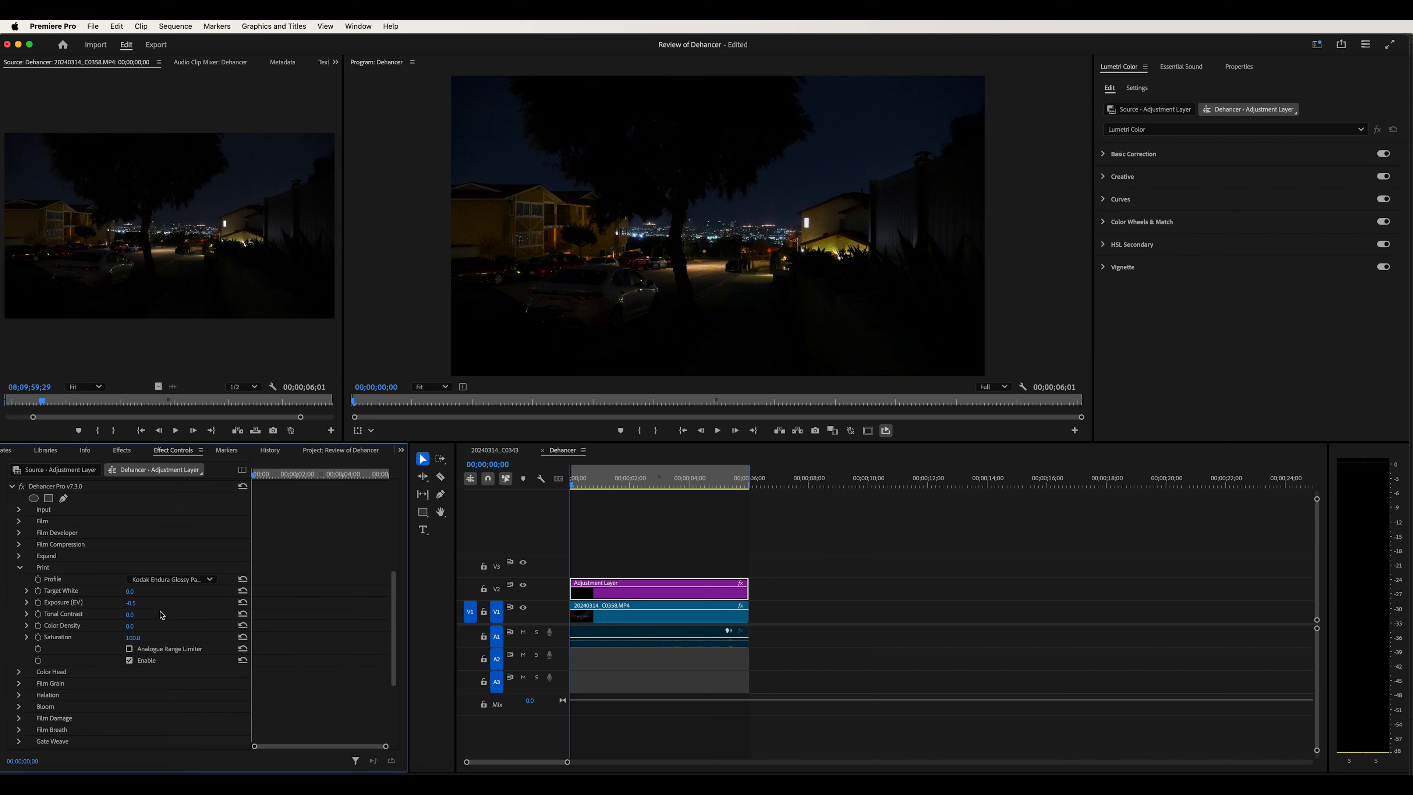
pyautogui.moveTo(131, 619); pyautogui.dragTo(144, 619)
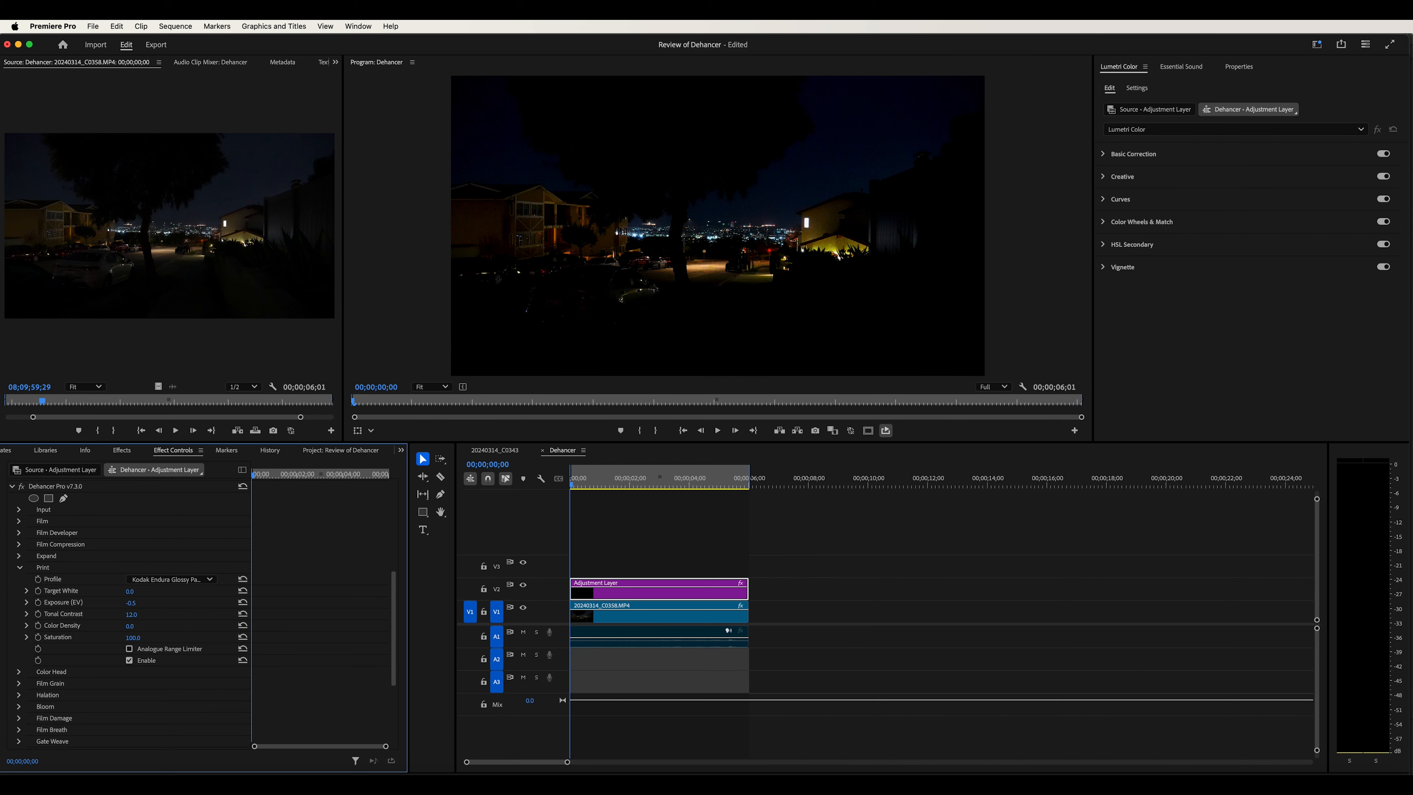
pyautogui.moveTo(131, 615); pyautogui.dragTo(125, 615)
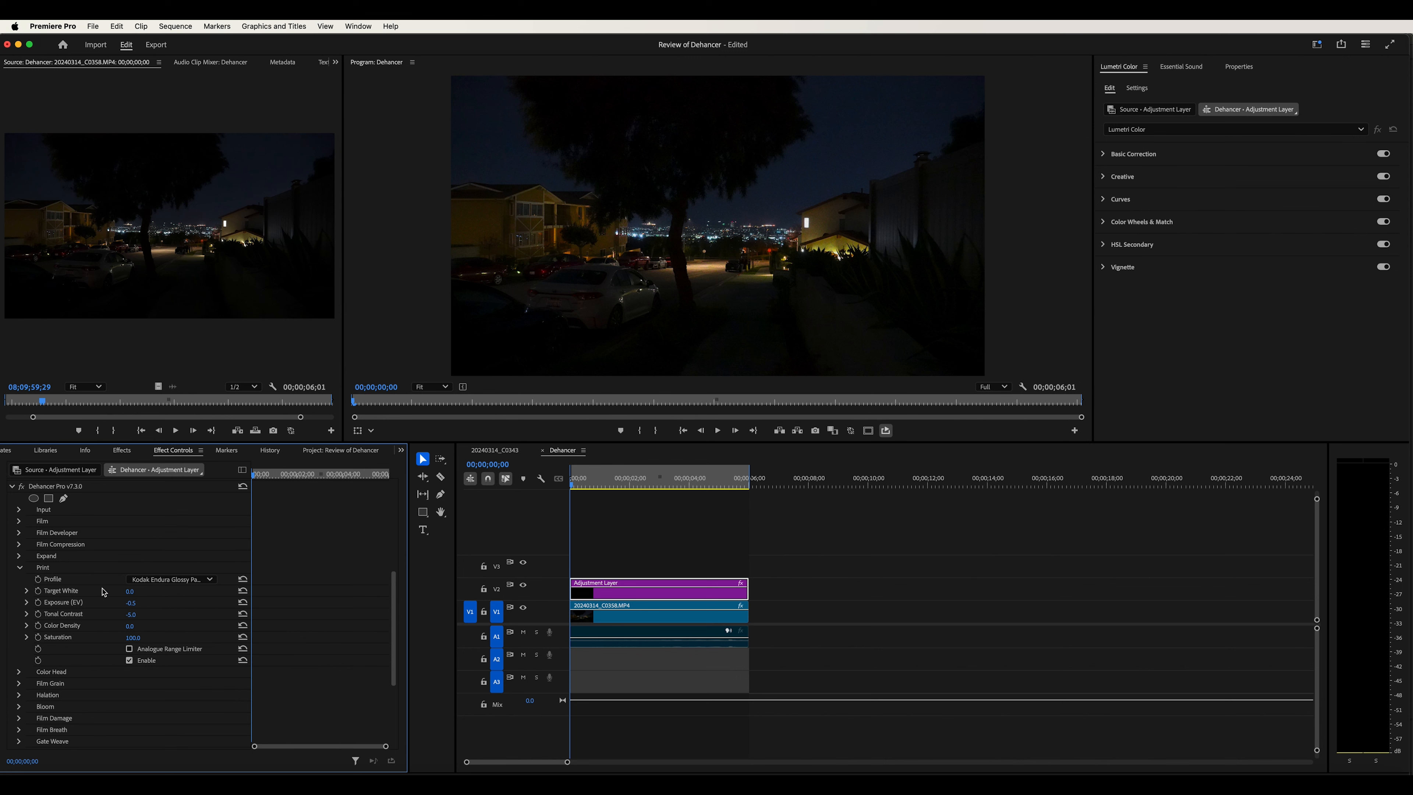
# Collapse Print, expand Film Grain, and set the grain profile to 8 mm ISO 50
pyautogui.click(73, 626)
pyautogui.click(74, 638)
pyautogui.click(19, 567)
pyautogui.click(50, 590)
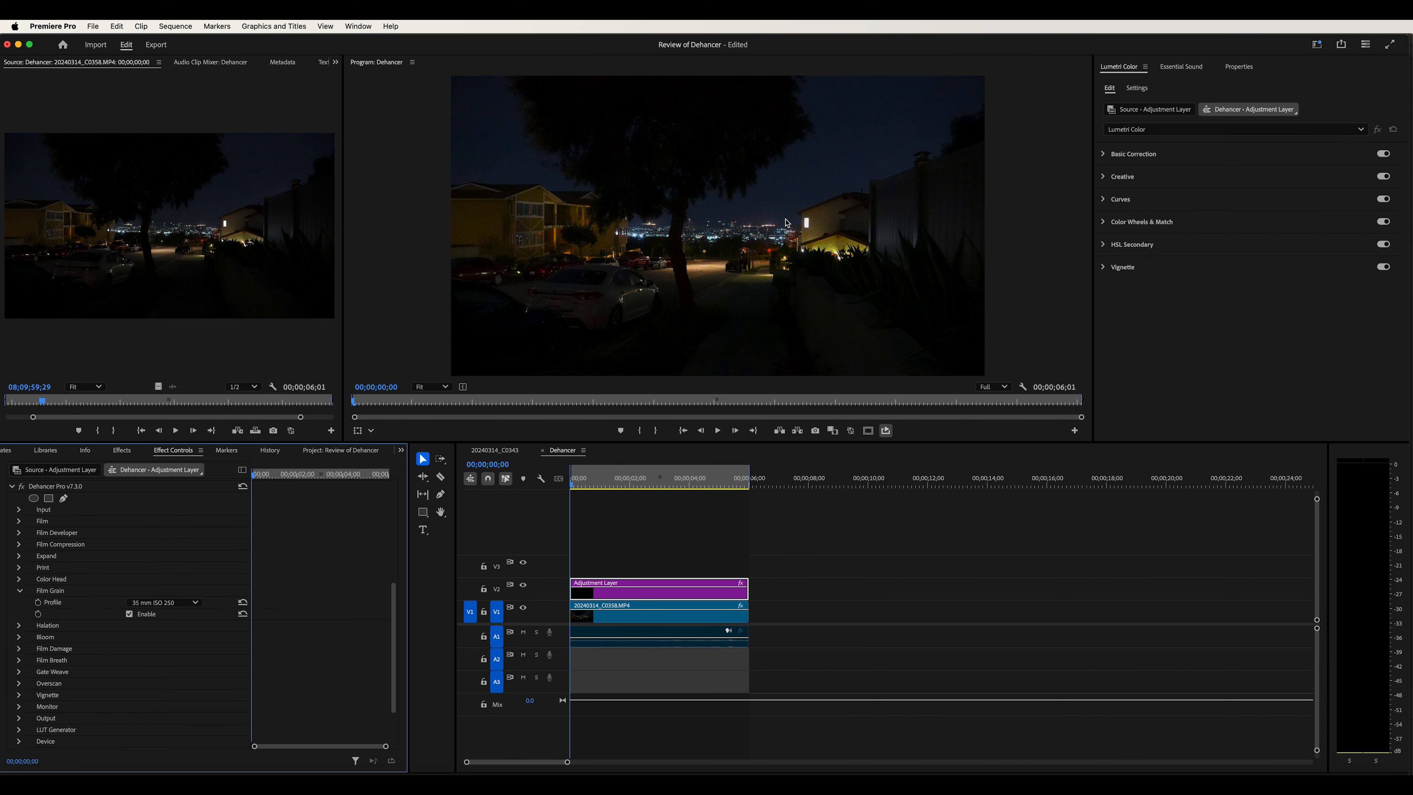
pyautogui.click(153, 604)
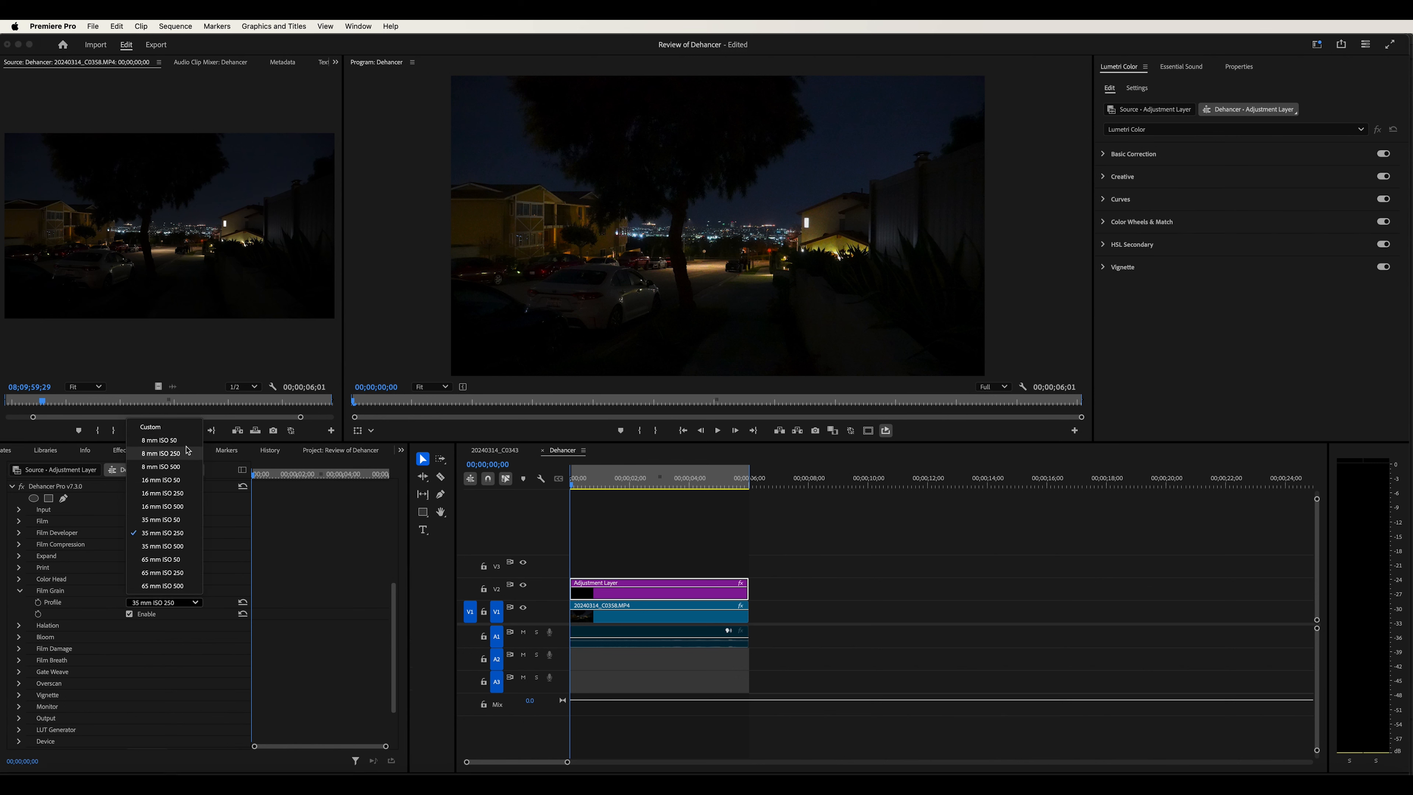
pyautogui.click(160, 440)
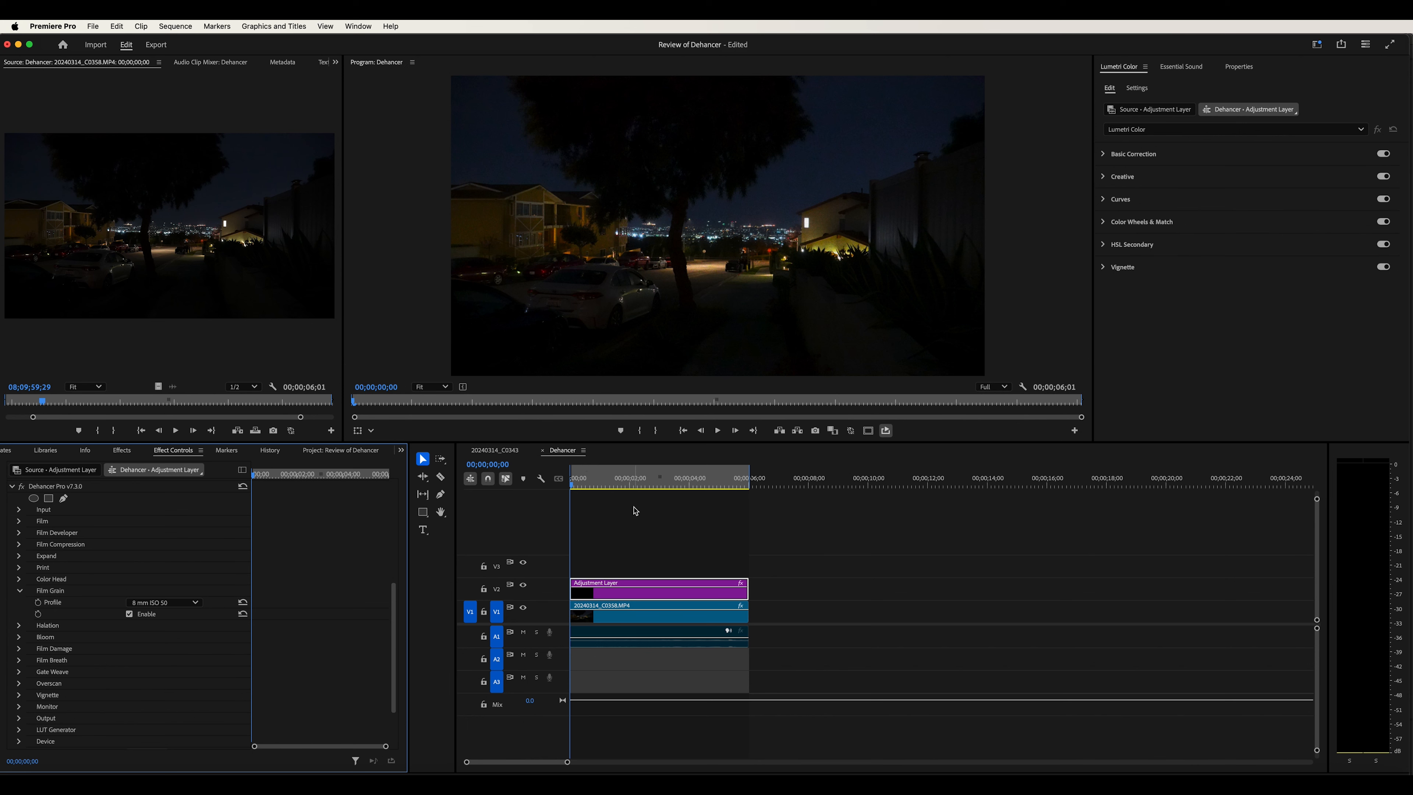
# Play back the sequence to review the look and return the playhead to the start
pyautogui.click(649, 519)
pyautogui.press('space')
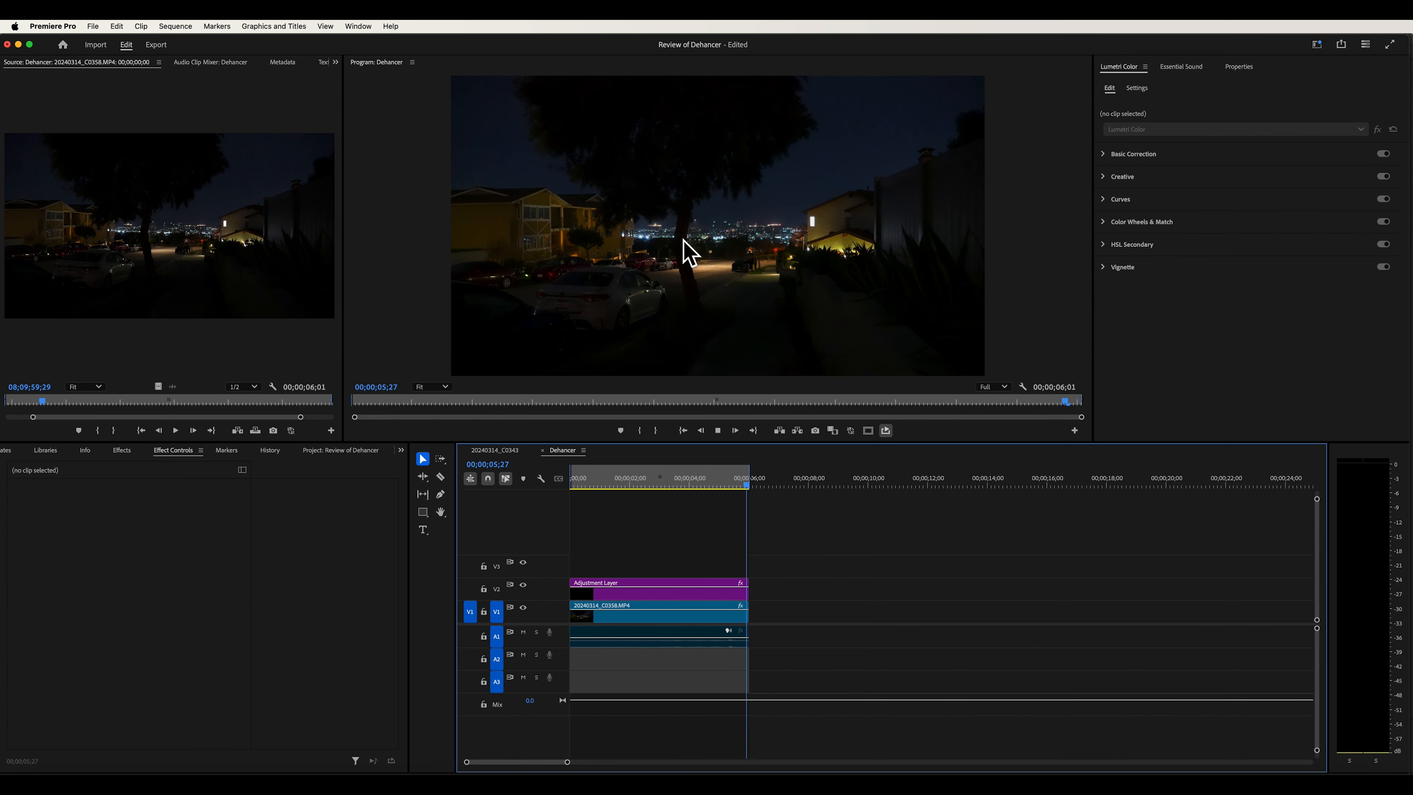
pyautogui.press('space')
pyautogui.moveTo(625, 483); pyautogui.dragTo(481, 489)
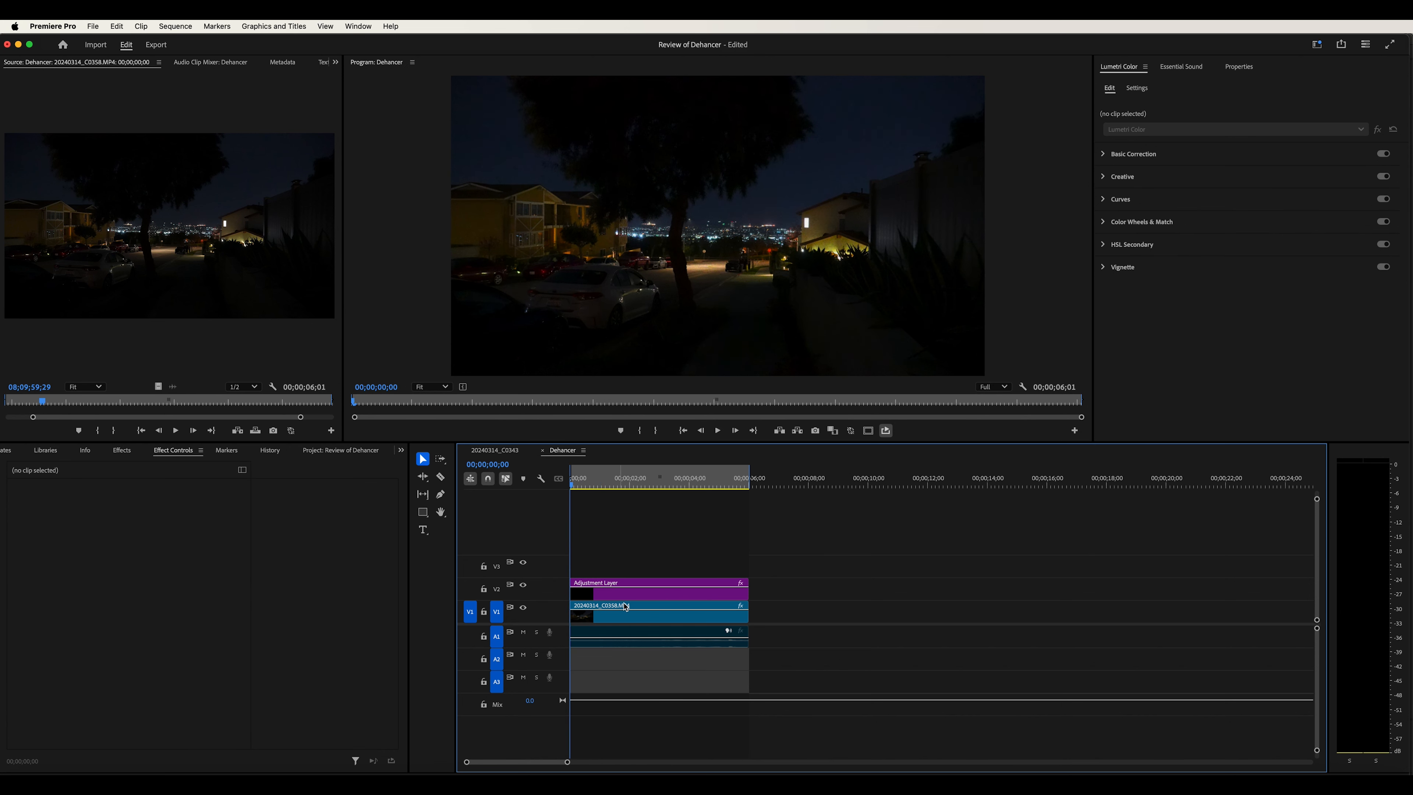
# Set the Film Grain profile on the adjustment layer to 65 mm ISO 50 and play back the sequence to review it
pyautogui.click(618, 591)
pyautogui.scroll(-2, 328, 663)
pyautogui.scroll(-5, 325, 662)
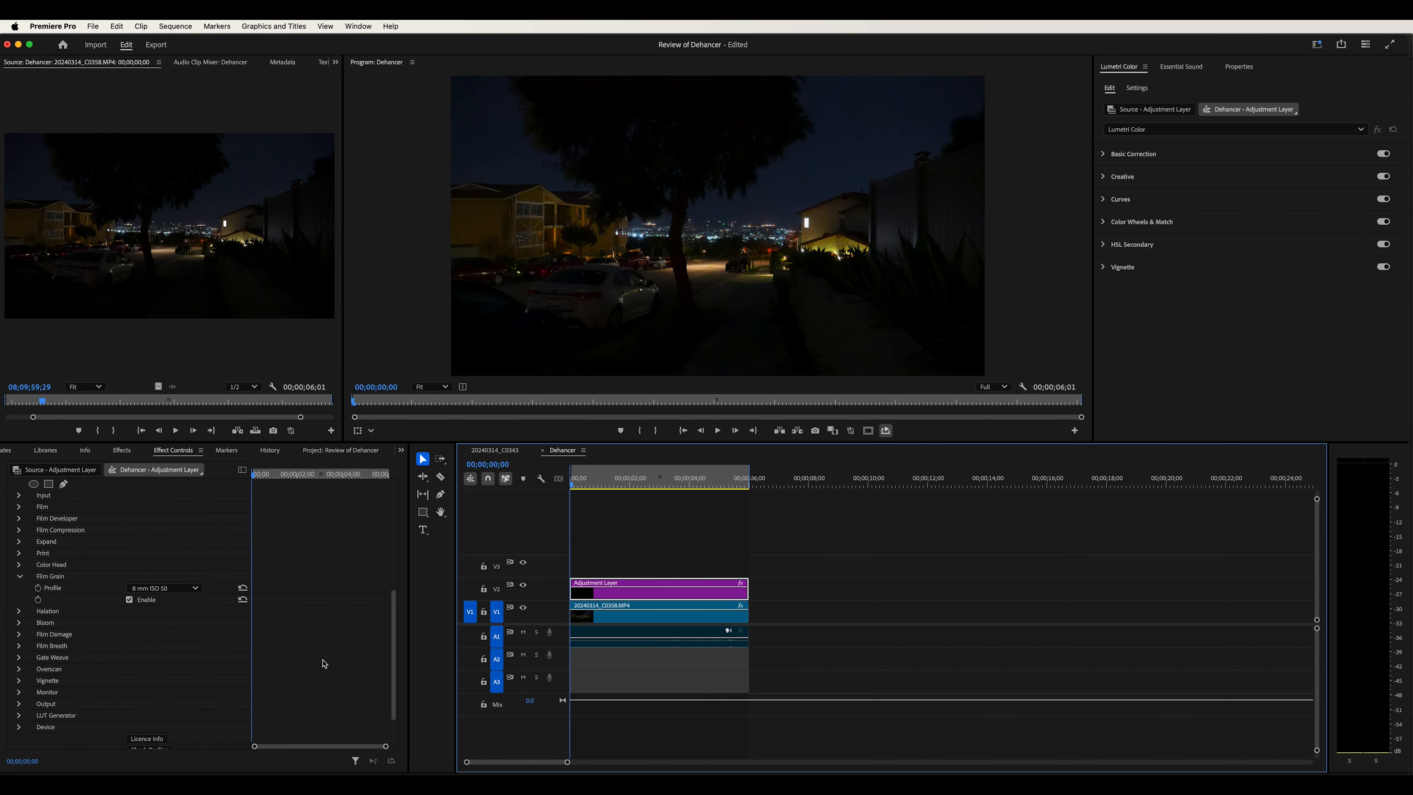
pyautogui.click(194, 548)
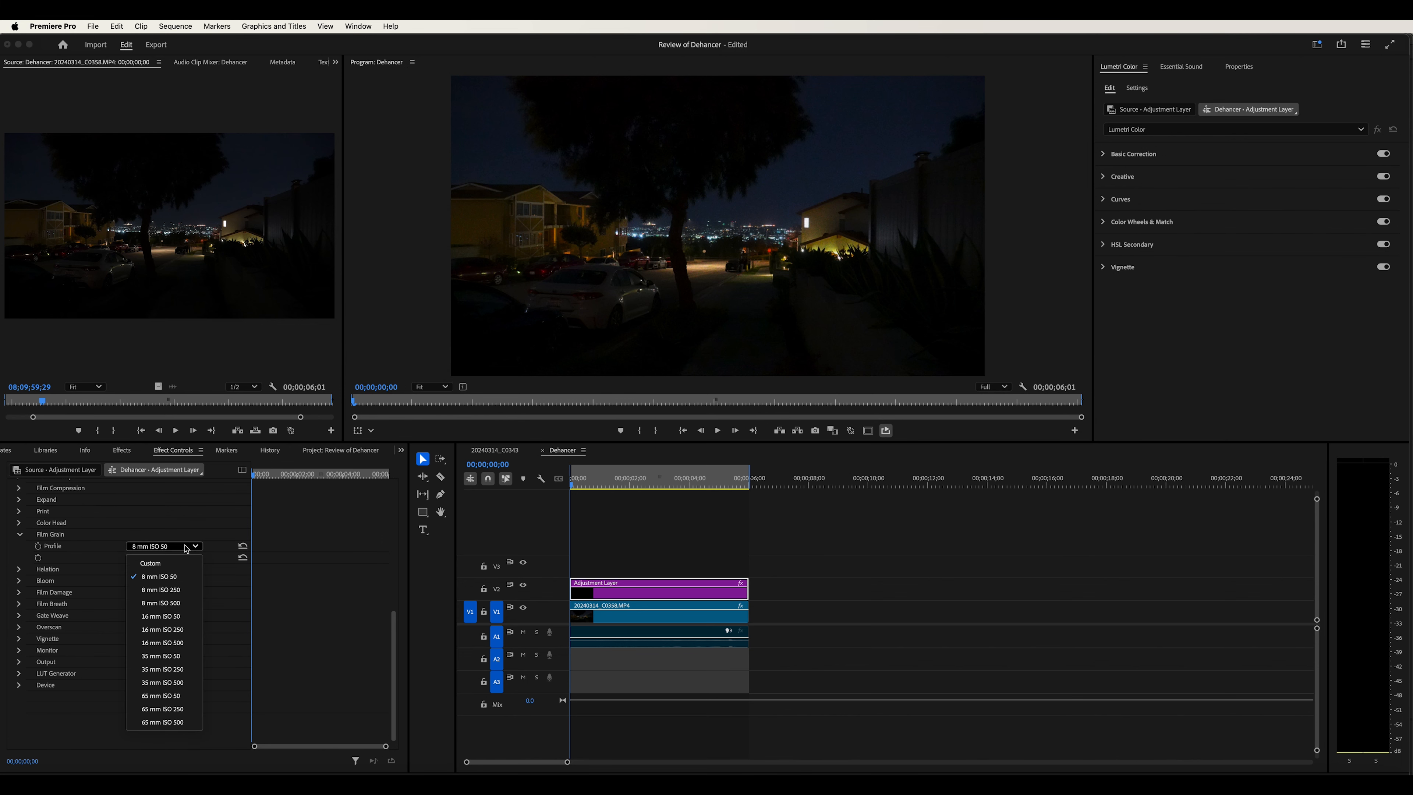
pyautogui.click(187, 698)
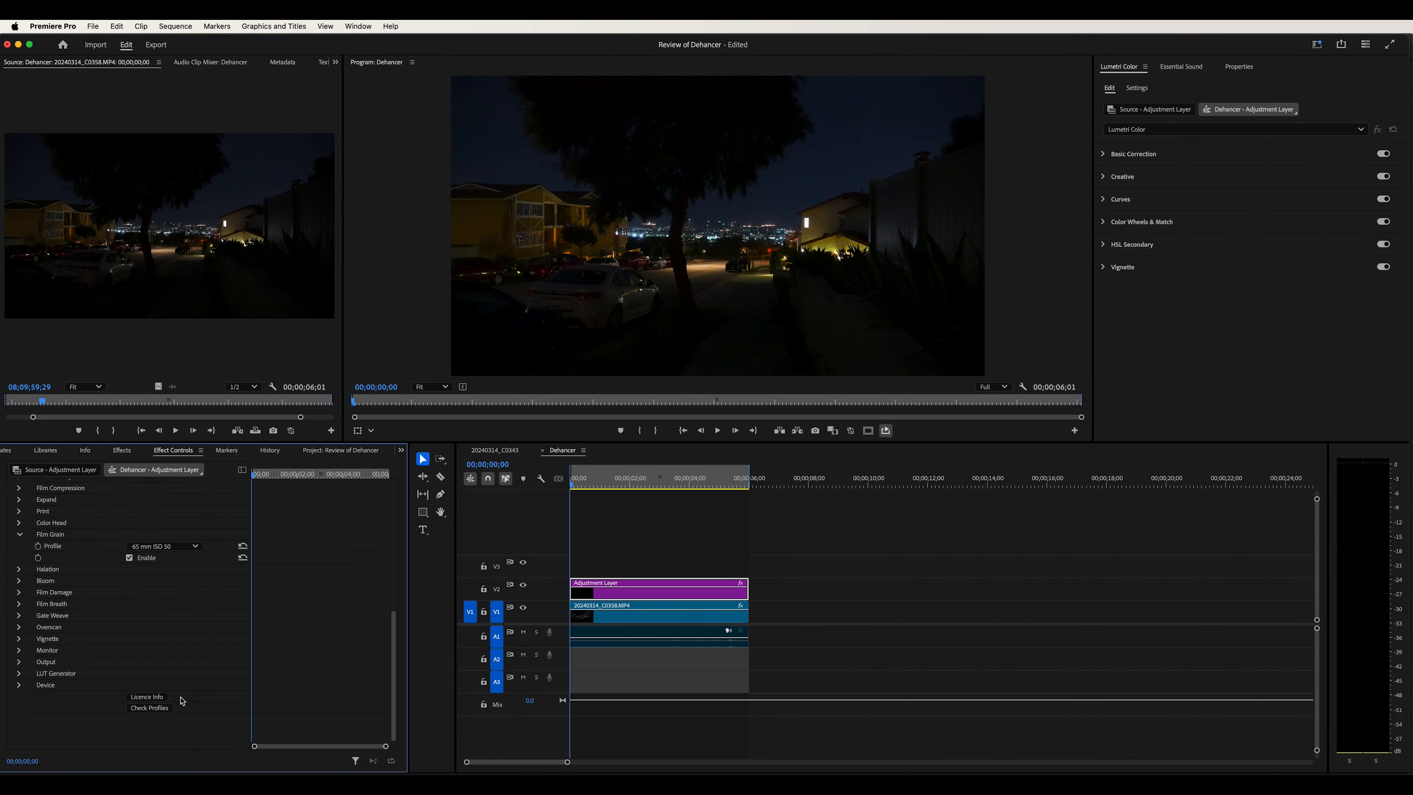
pyautogui.click(659, 506)
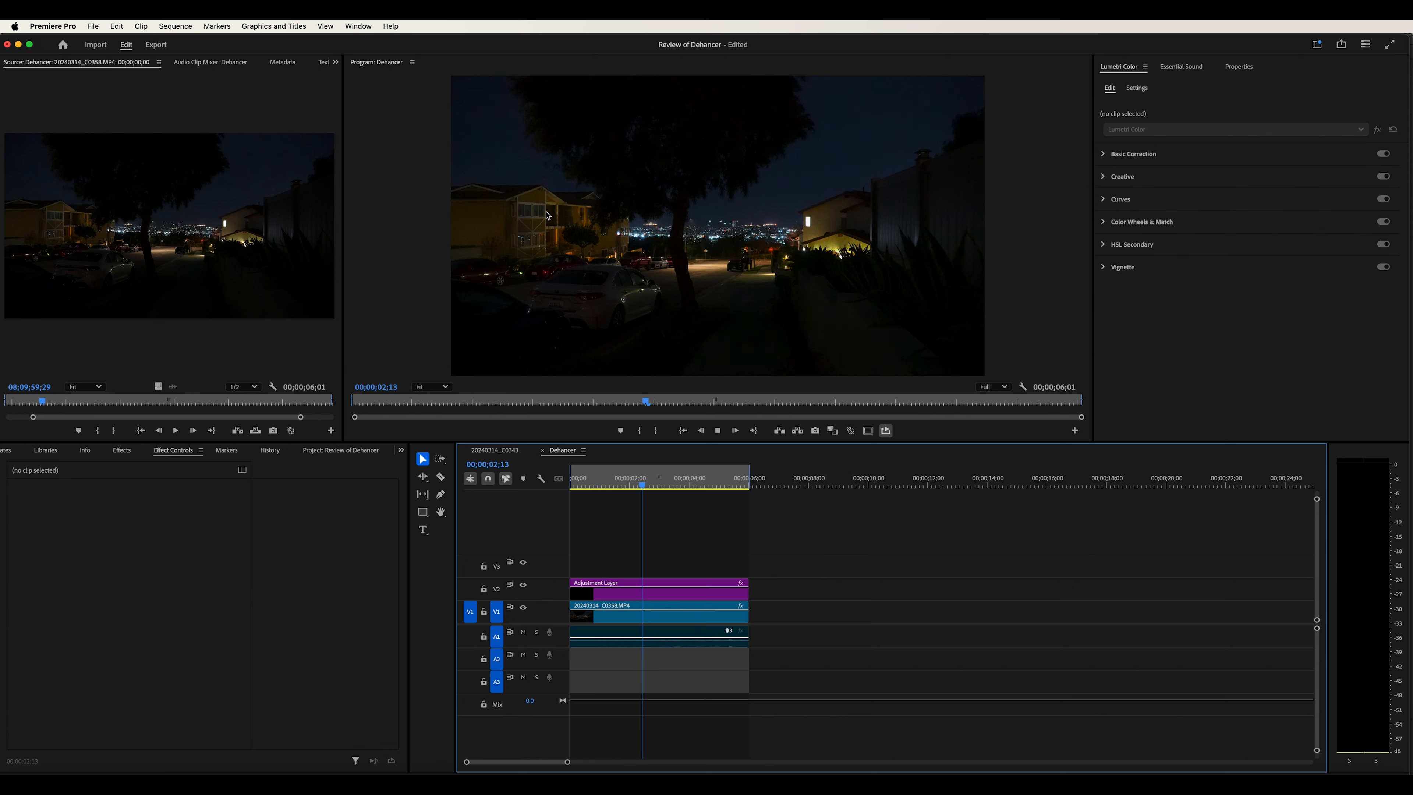
pyautogui.press('space')
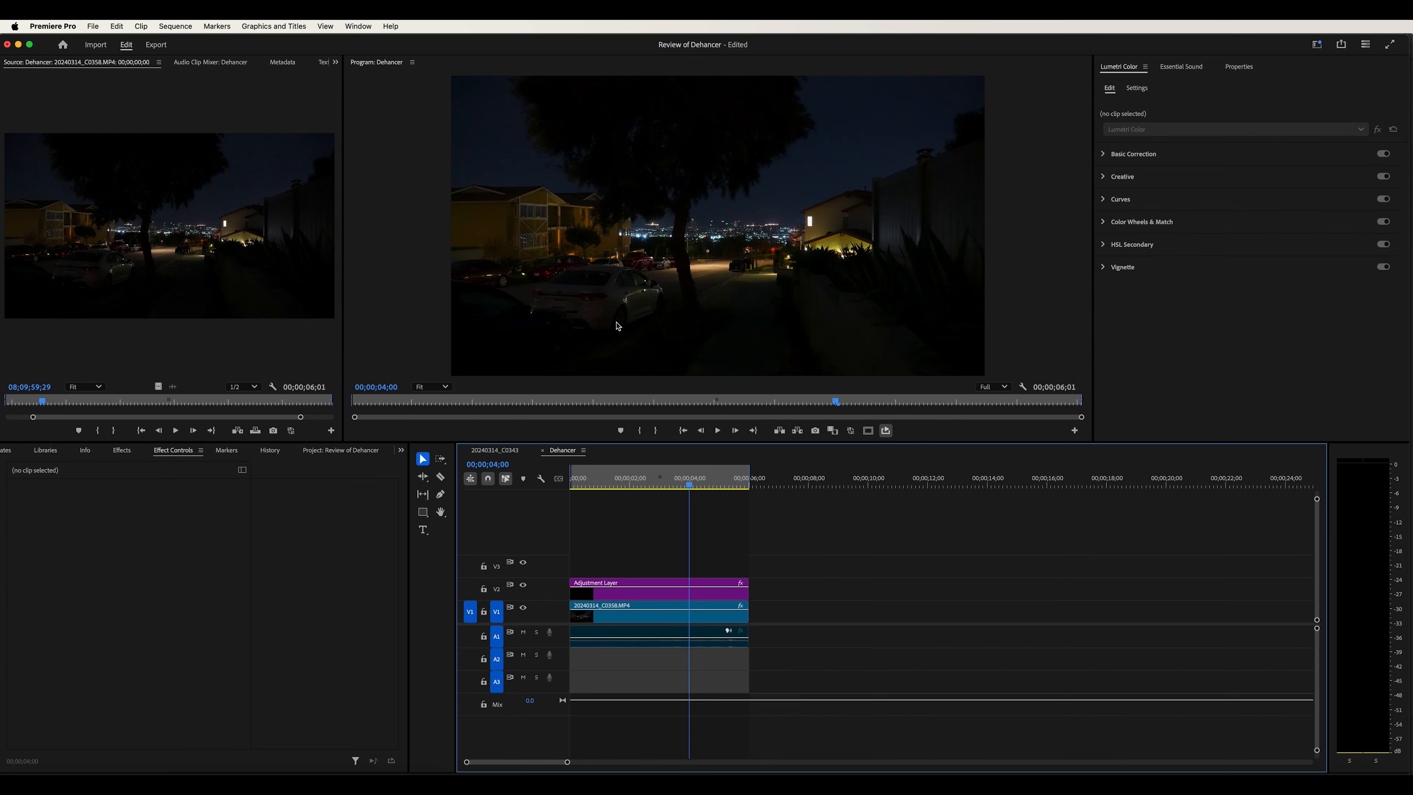
# Change the Film Grain profile to 8 mm ISO 250
pyautogui.click(640, 591)
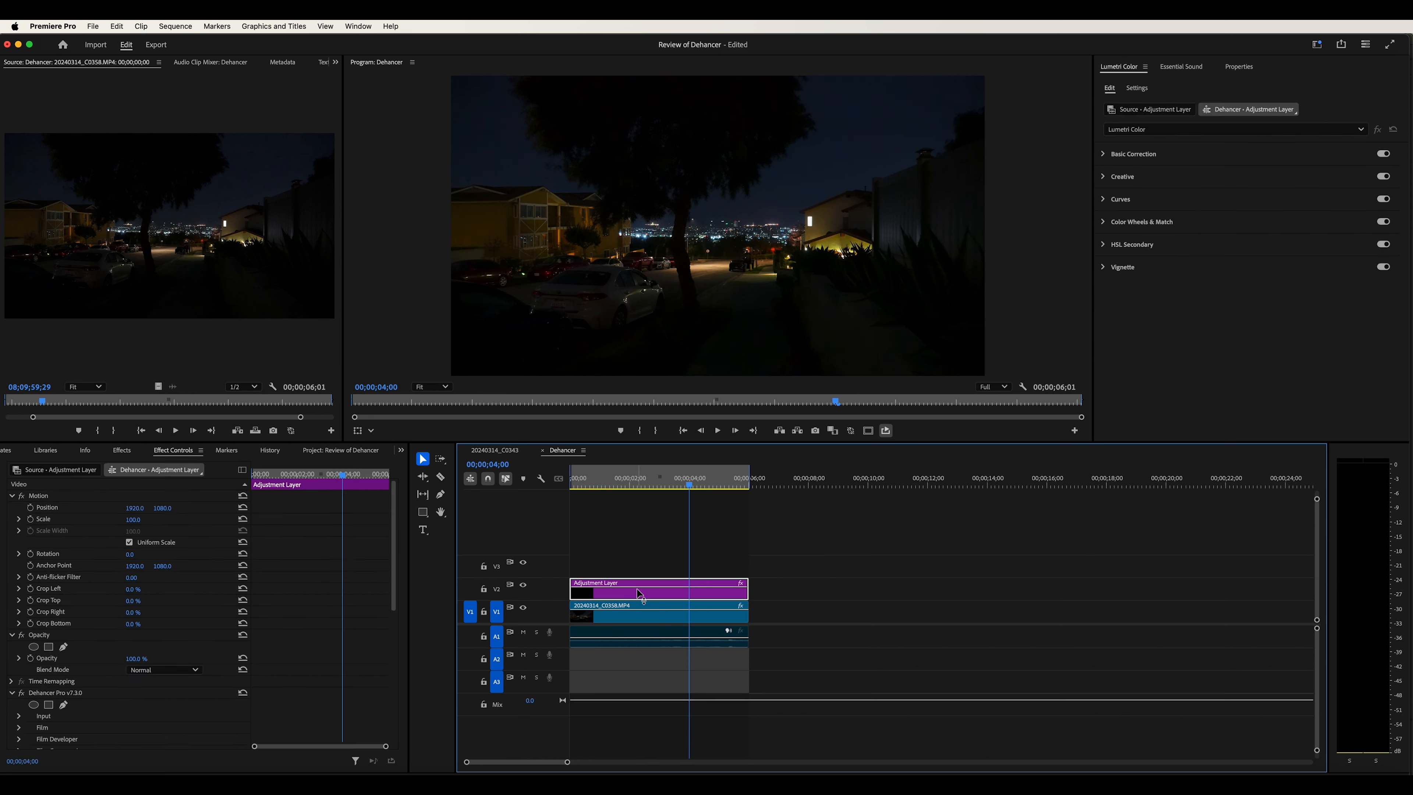
pyautogui.scroll(-5, 333, 618)
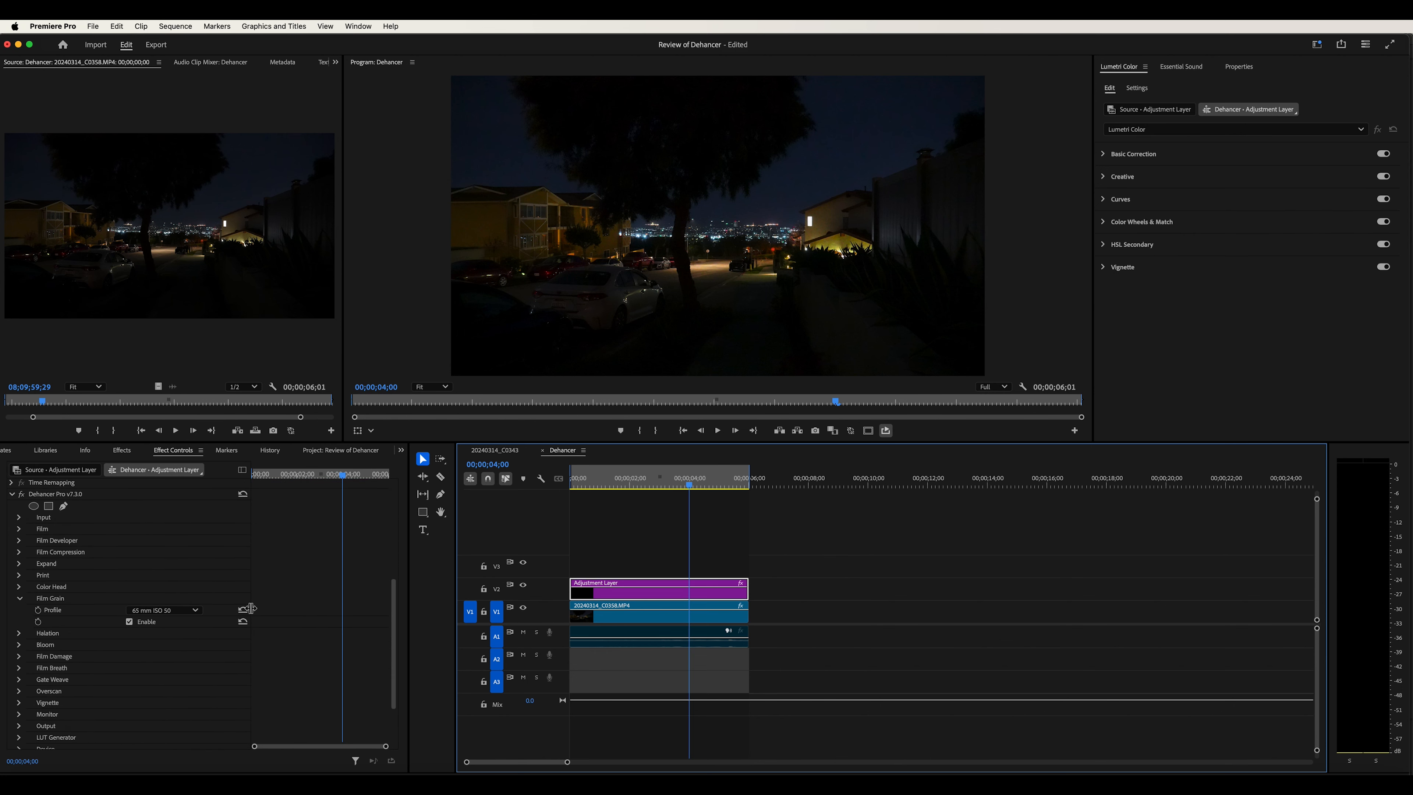
pyautogui.click(167, 612)
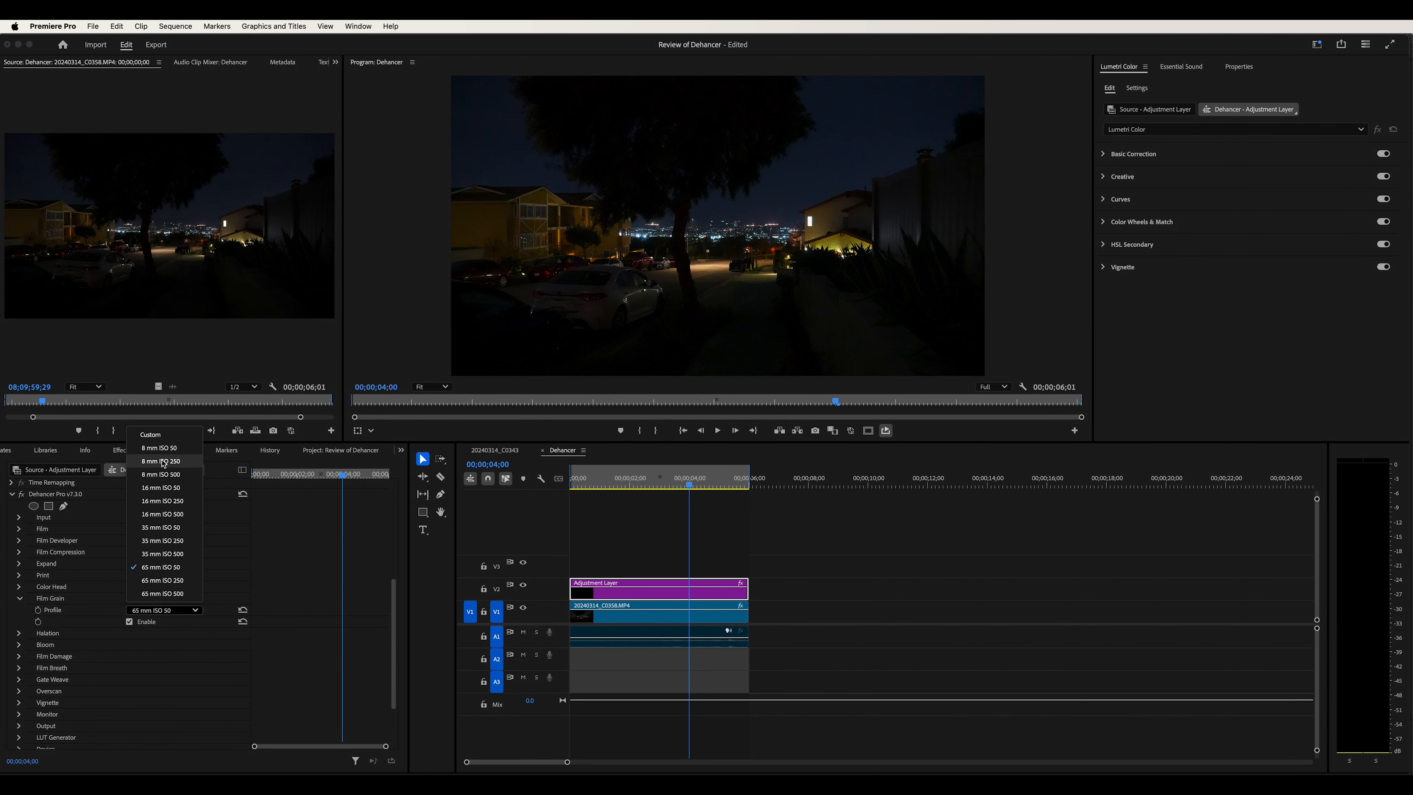
pyautogui.click(164, 479)
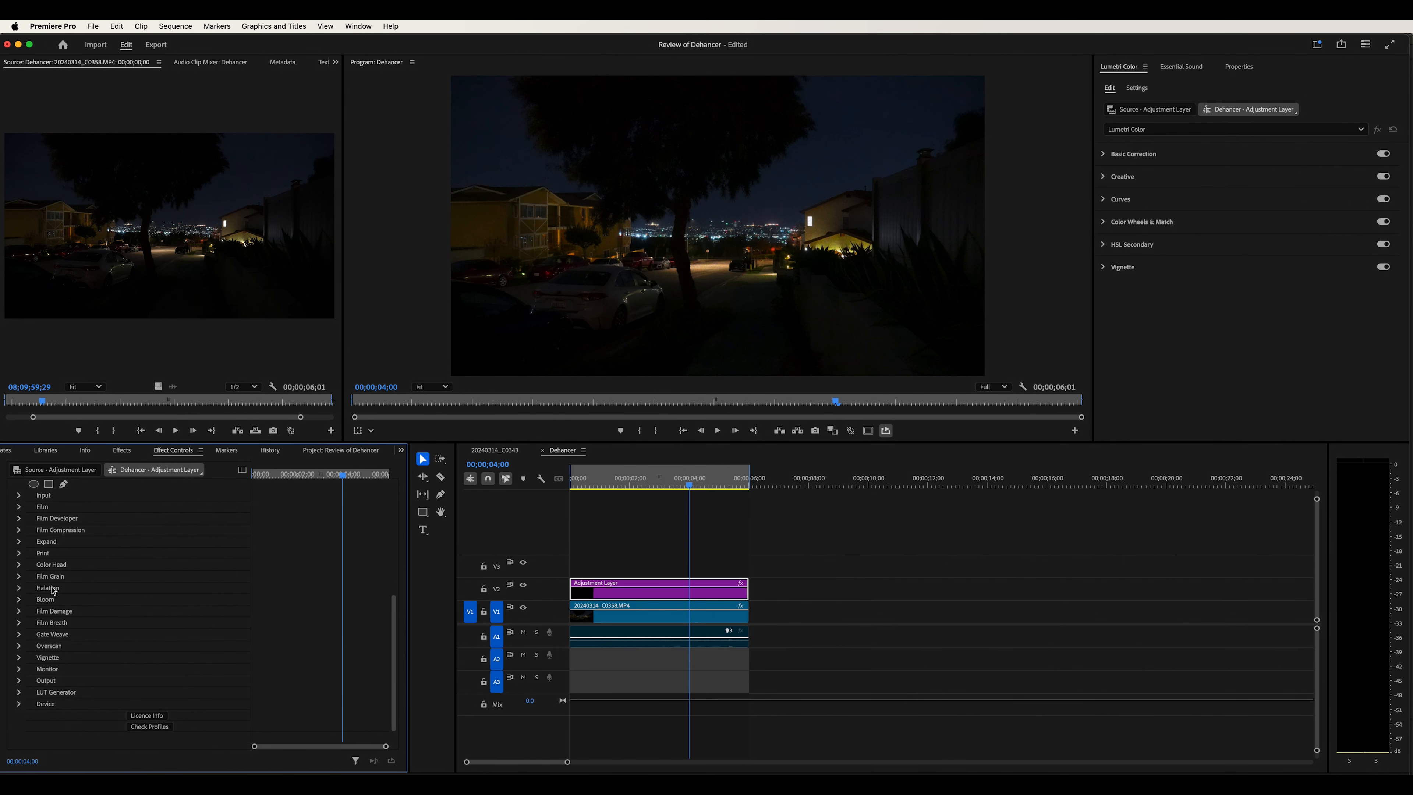
# Expand Halation, enable it, and set its profile to 8 mm / Super 8
pyautogui.click(19, 589)
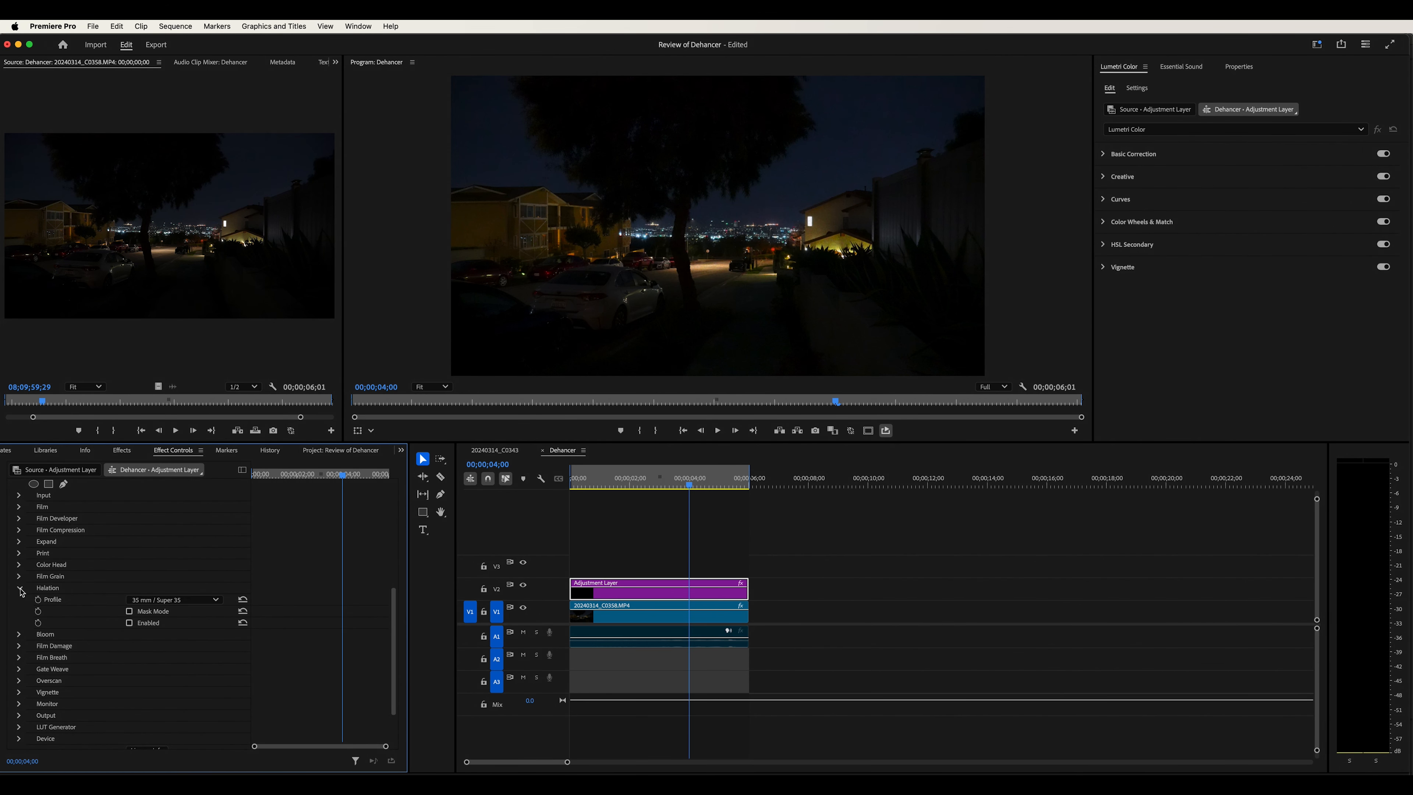
pyautogui.click(129, 624)
pyautogui.click(192, 600)
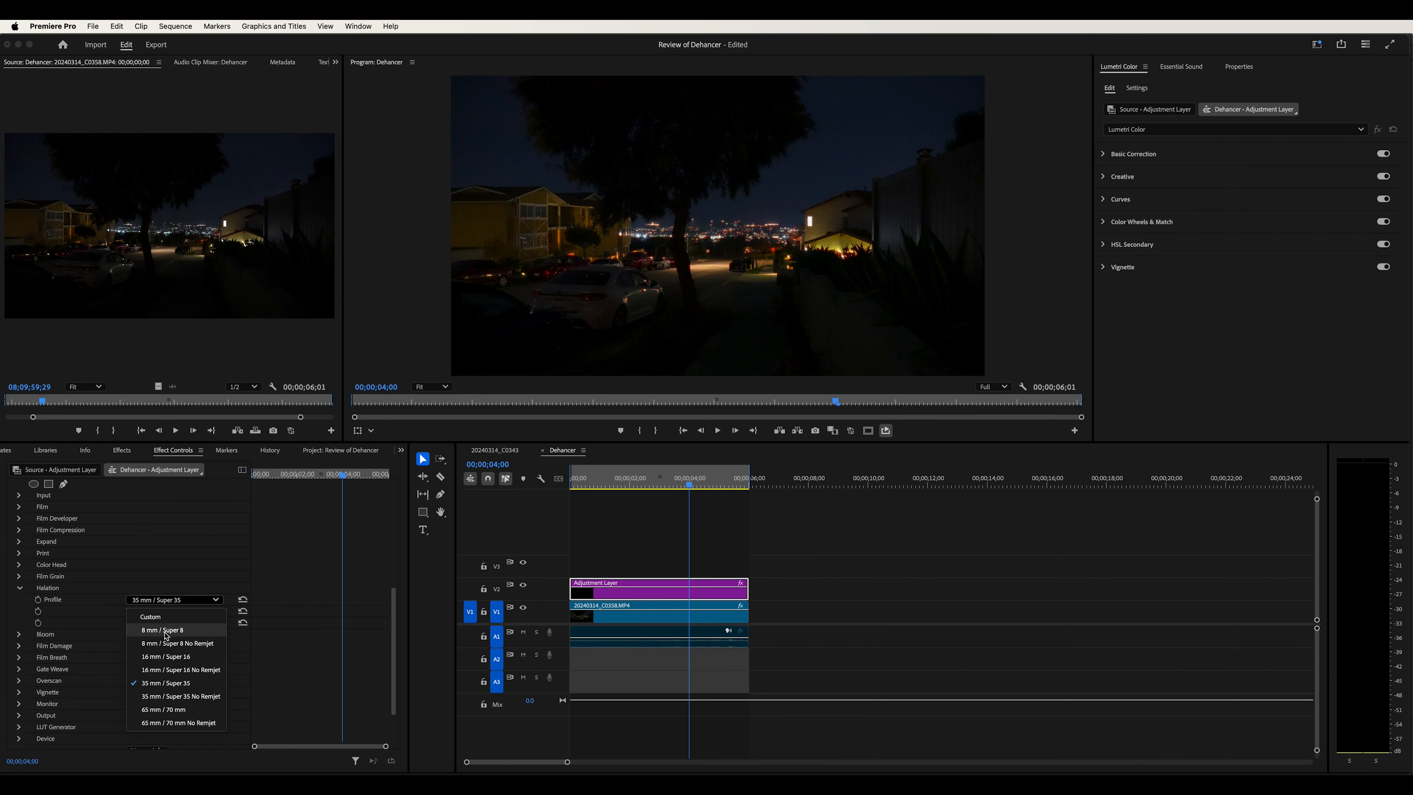
pyautogui.click(166, 631)
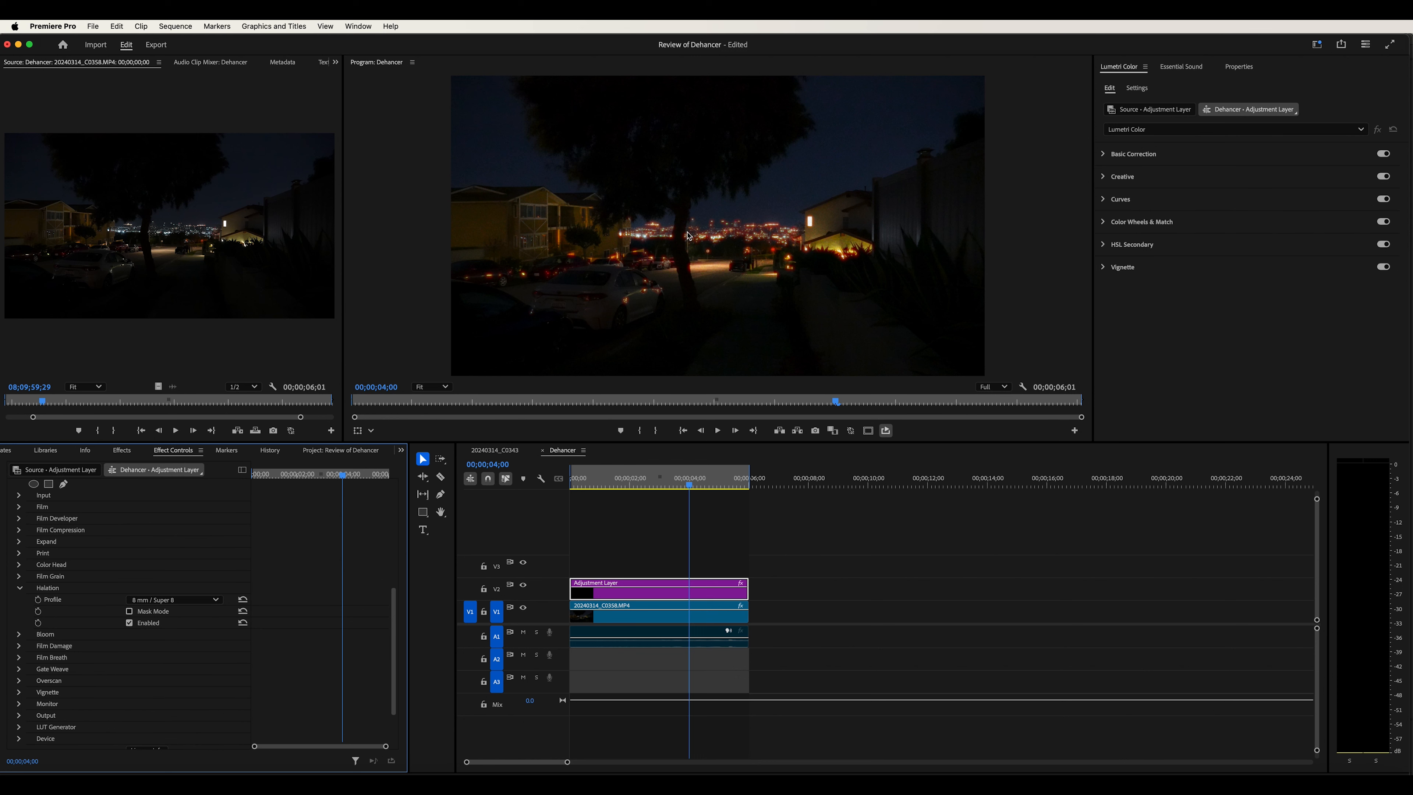
# Switch the Halation profile to 65 mm / 70 mm and collapse the Halation section
pyautogui.click(196, 600)
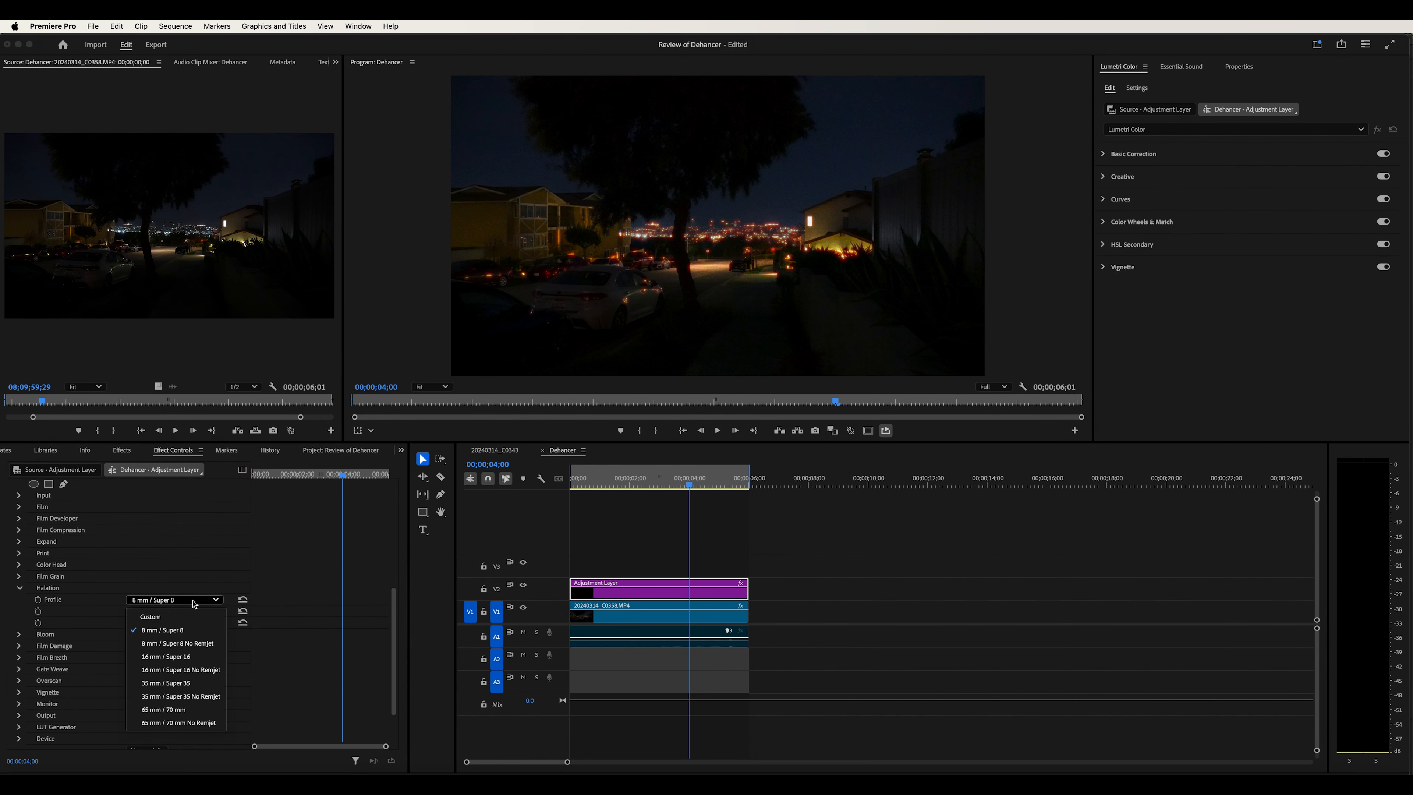
pyautogui.click(184, 711)
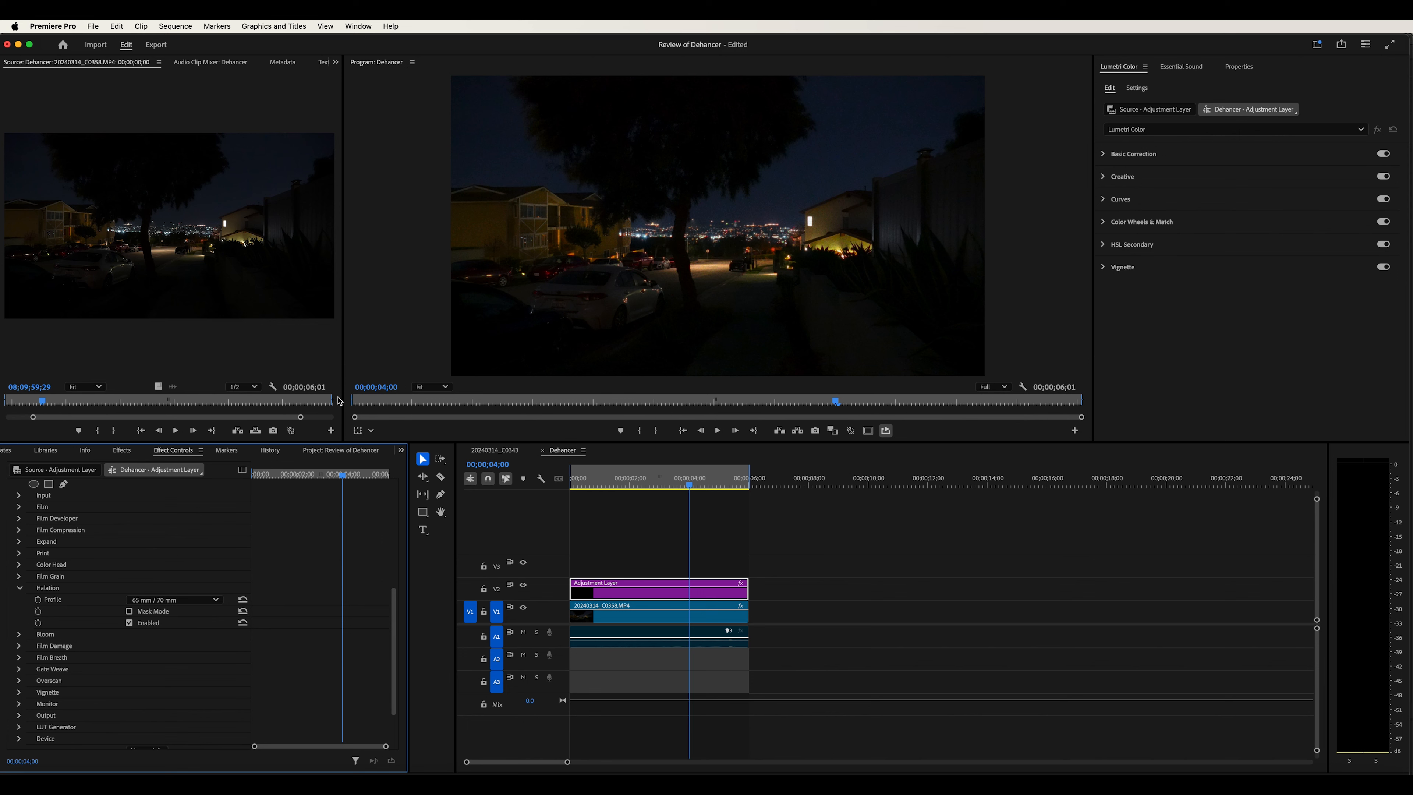
pyautogui.click(21, 589)
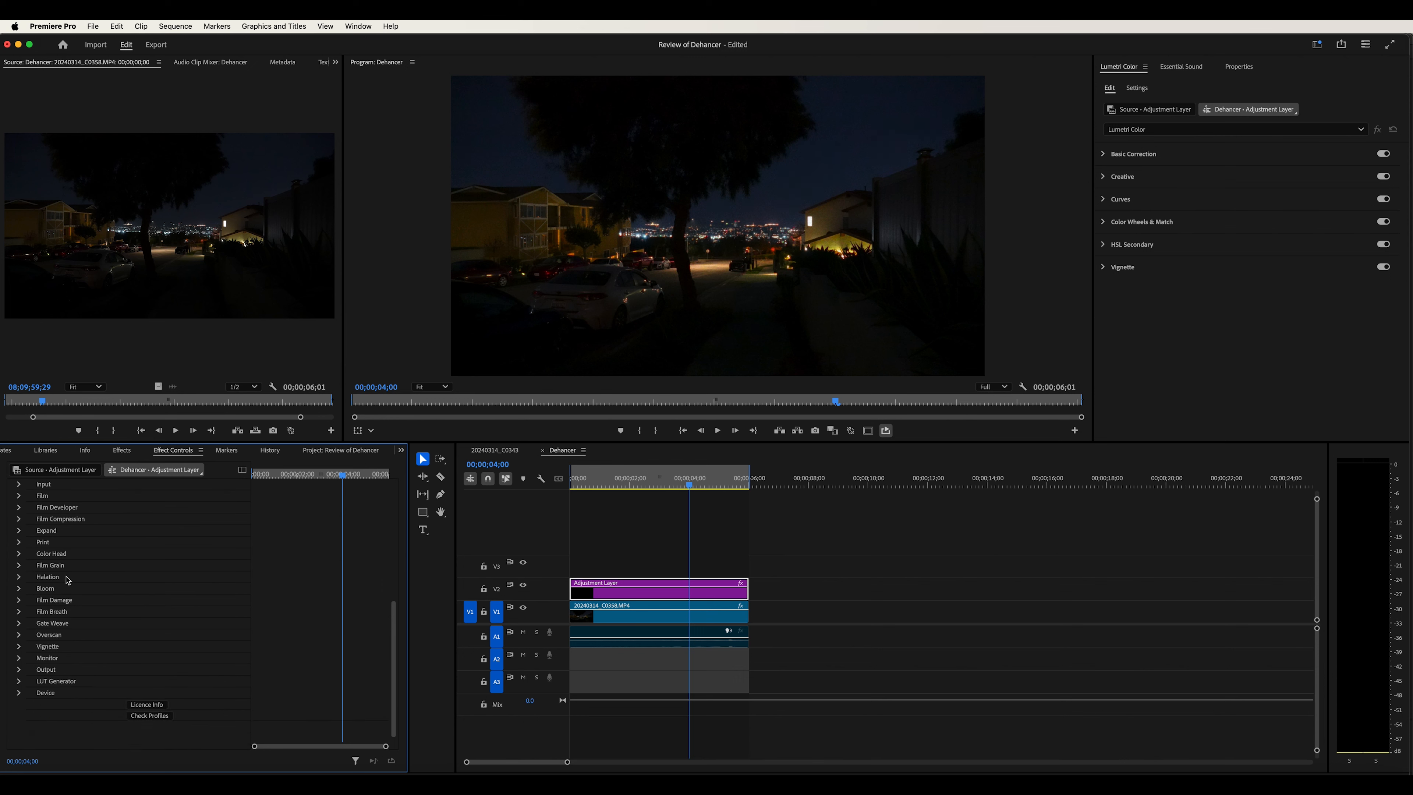
# Expand Bloom, enable it, and set its profile to 8 mm / Super 8
pyautogui.click(20, 589)
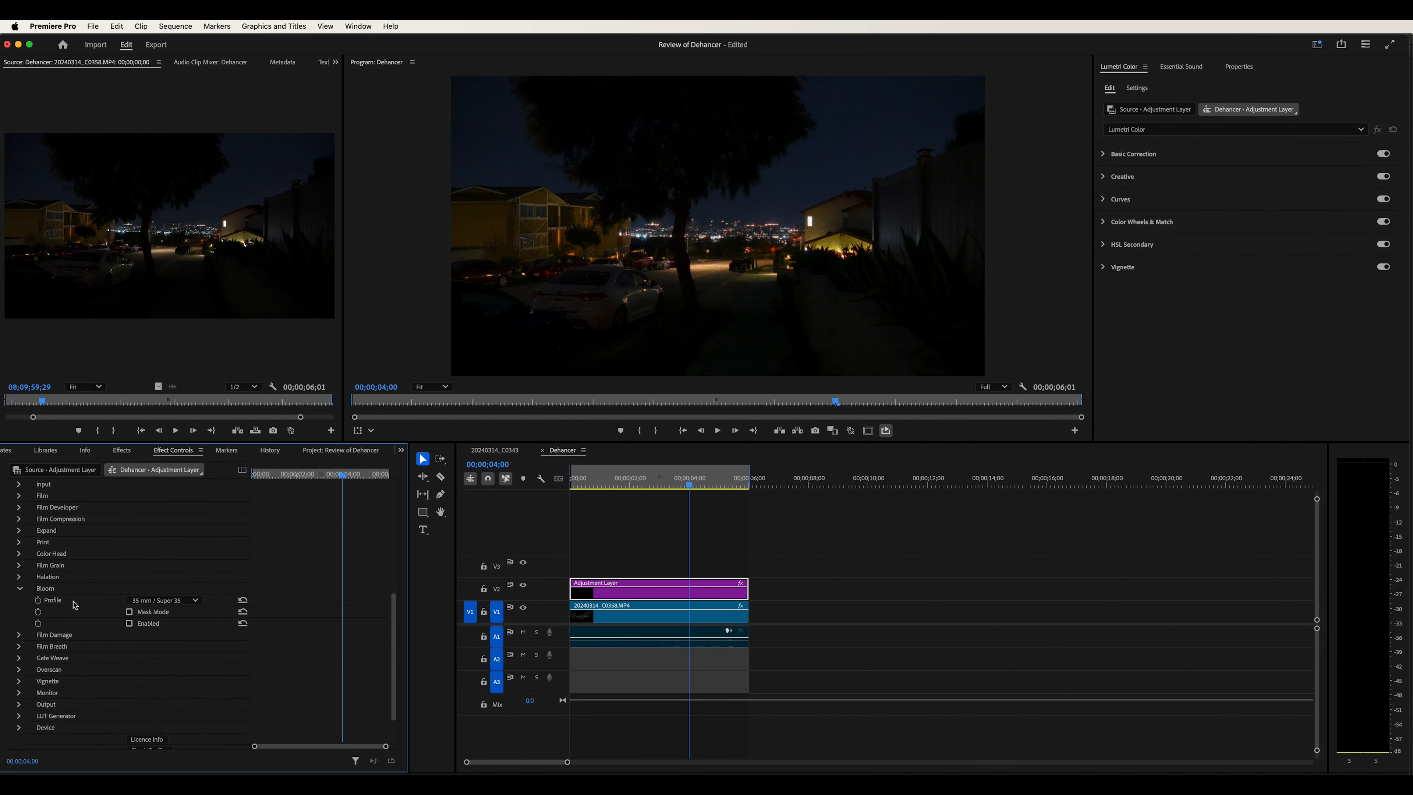
pyautogui.click(130, 624)
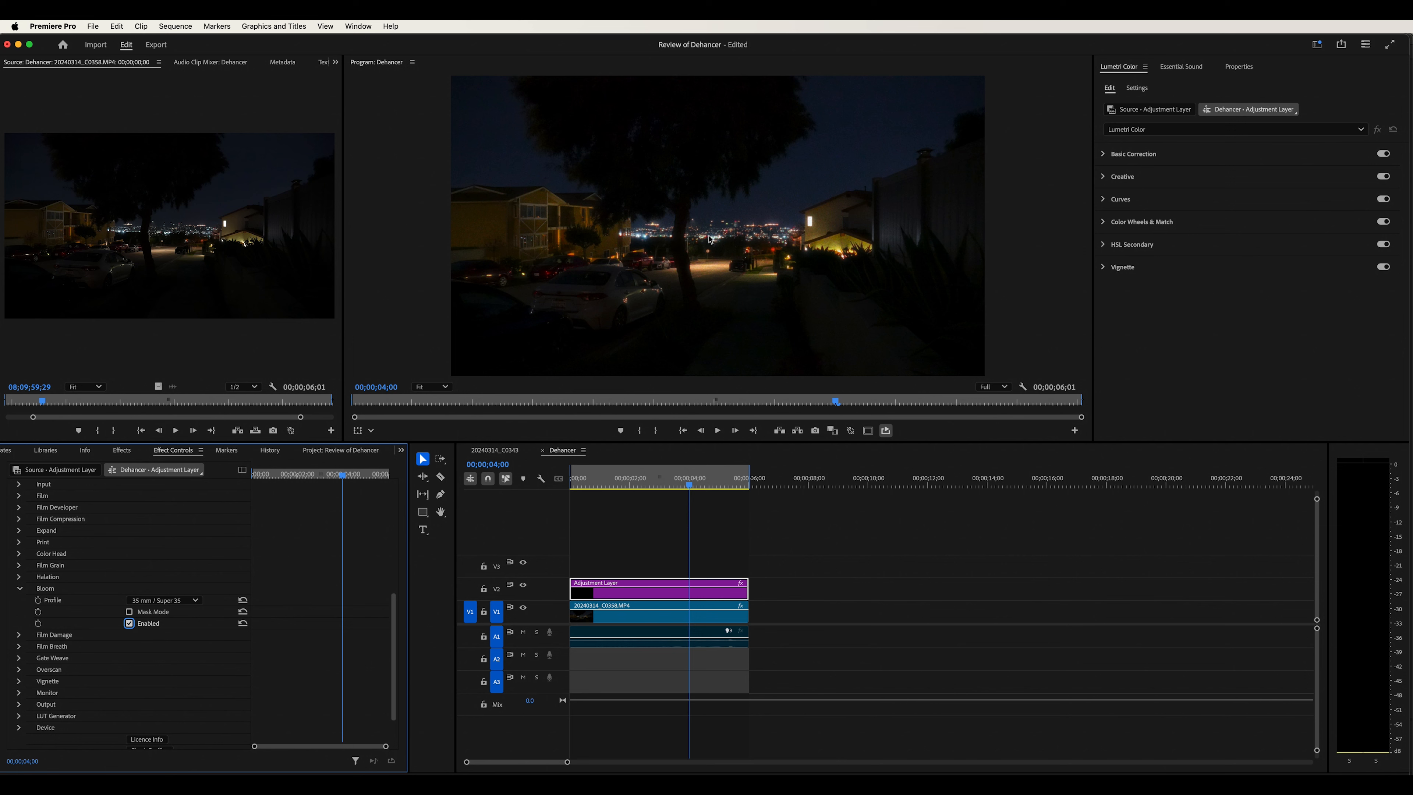
pyautogui.click(162, 601)
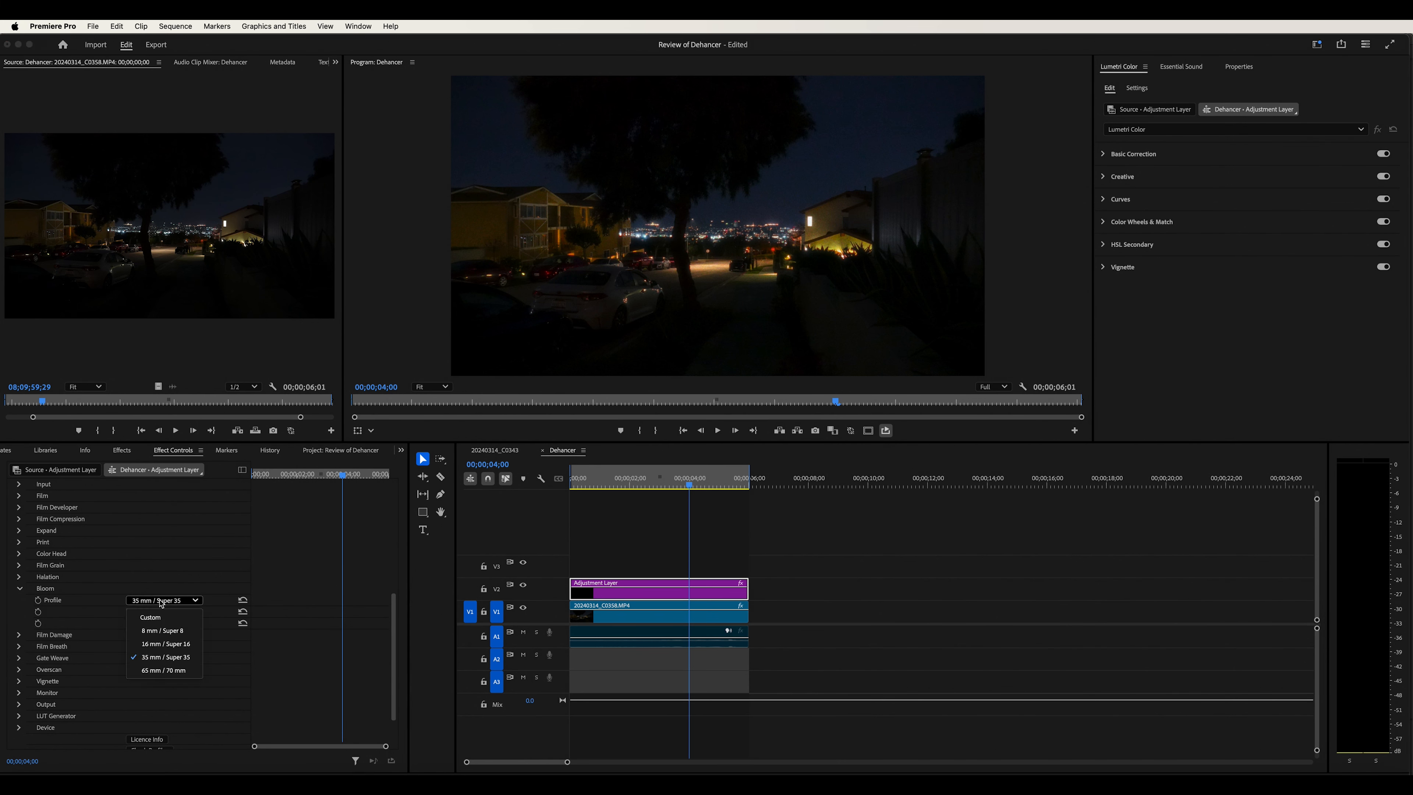
pyautogui.click(170, 631)
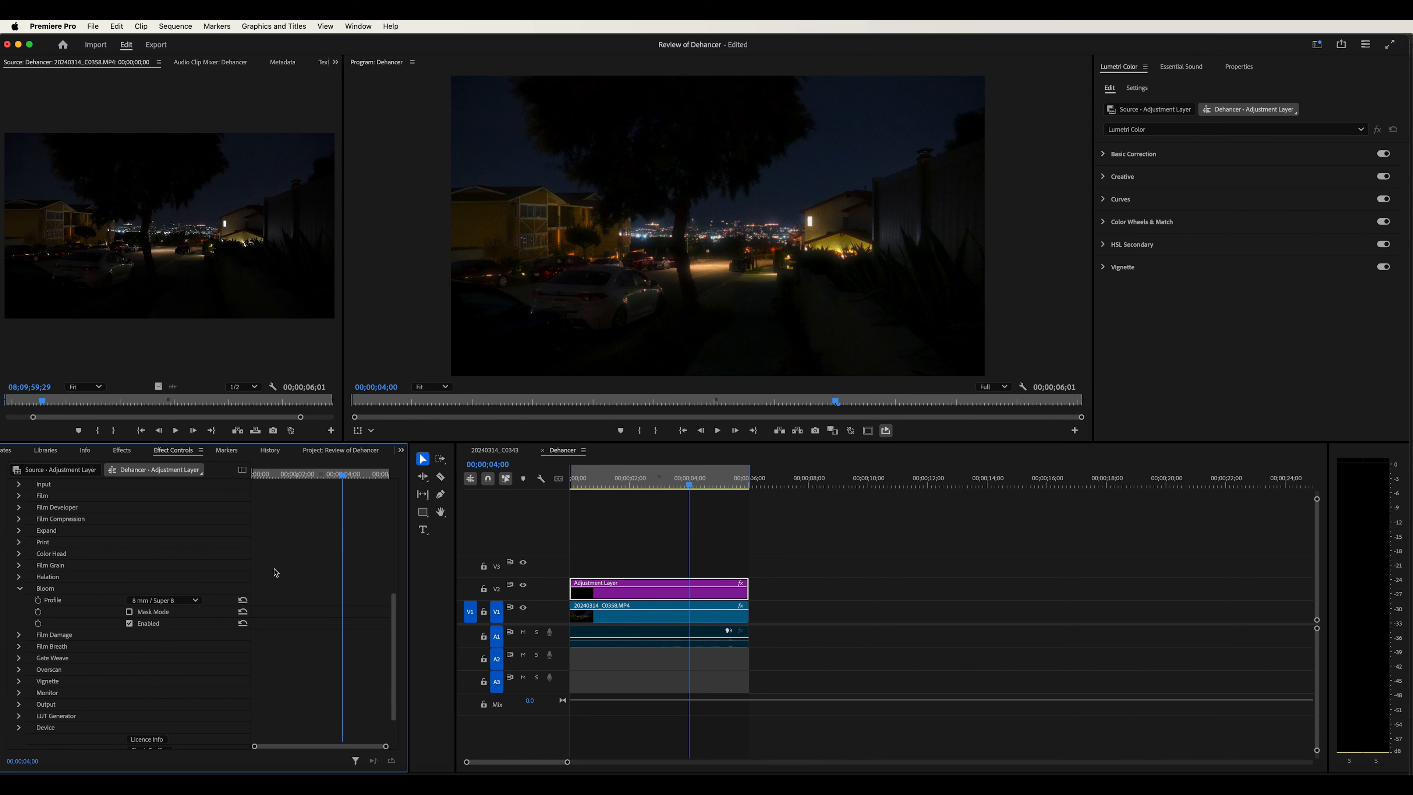
# Try the 65 mm / 70 mm Bloom profile and undo that change
pyautogui.click(173, 602)
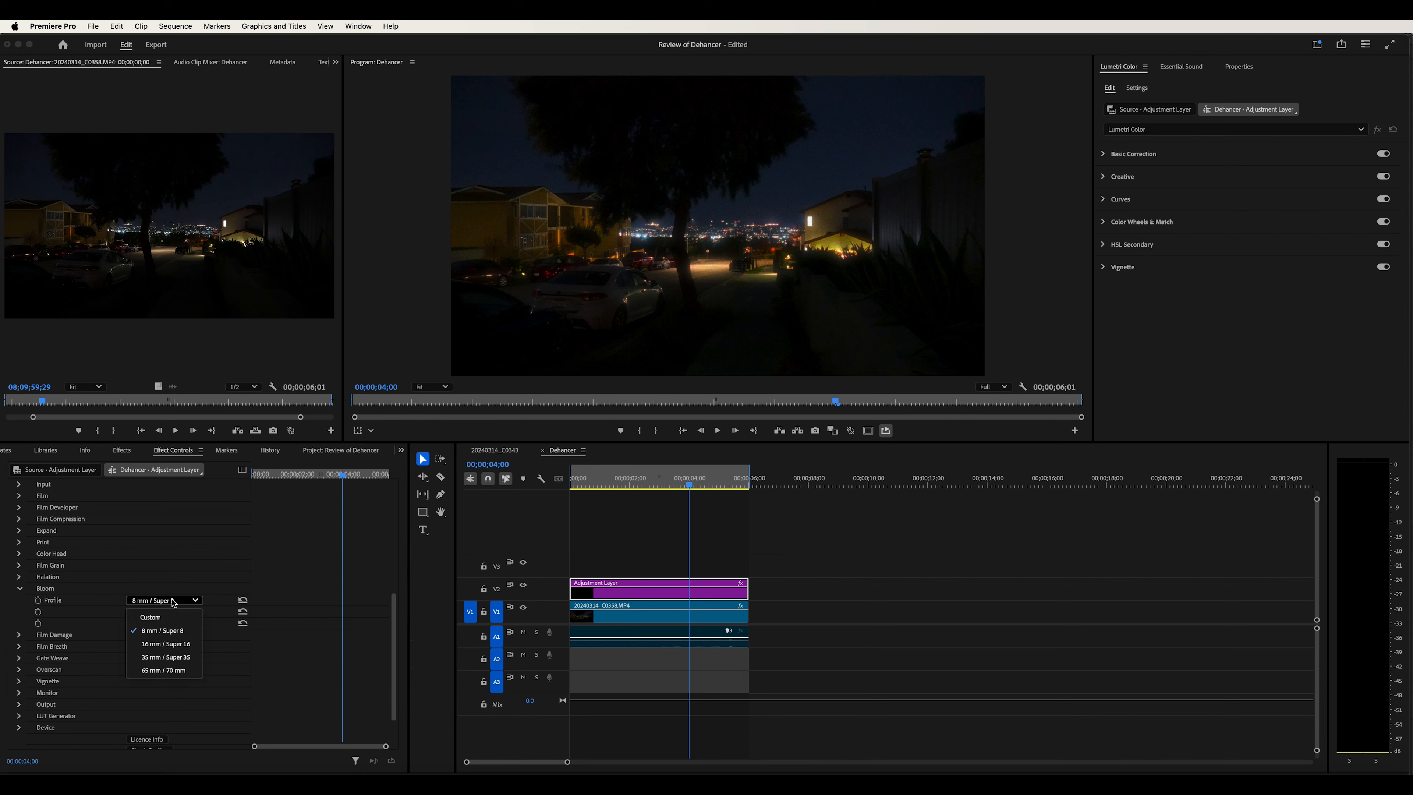
pyautogui.click(170, 671)
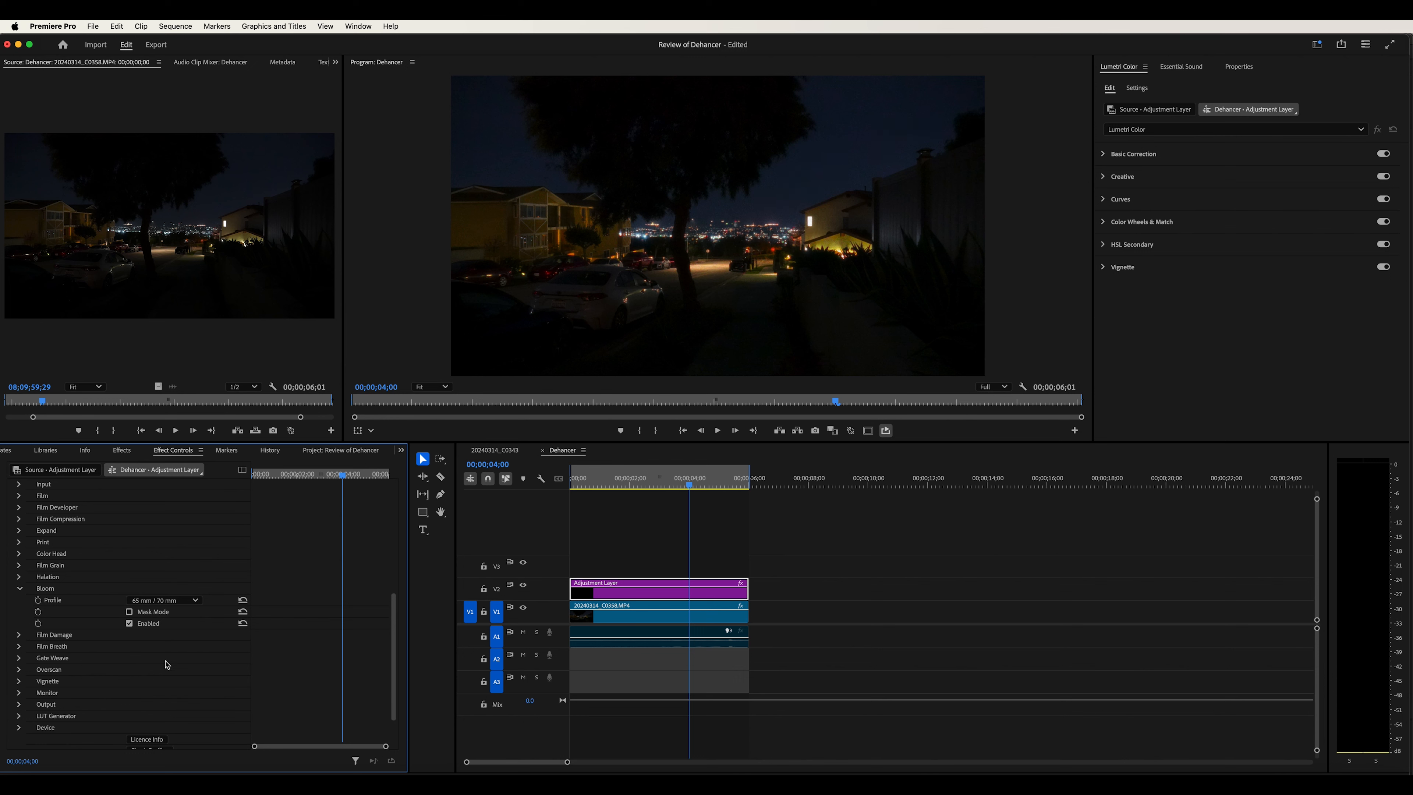
pyautogui.press('super+z')
# Collapse Bloom, expand Film Damage, and enable it
pyautogui.click(20, 589)
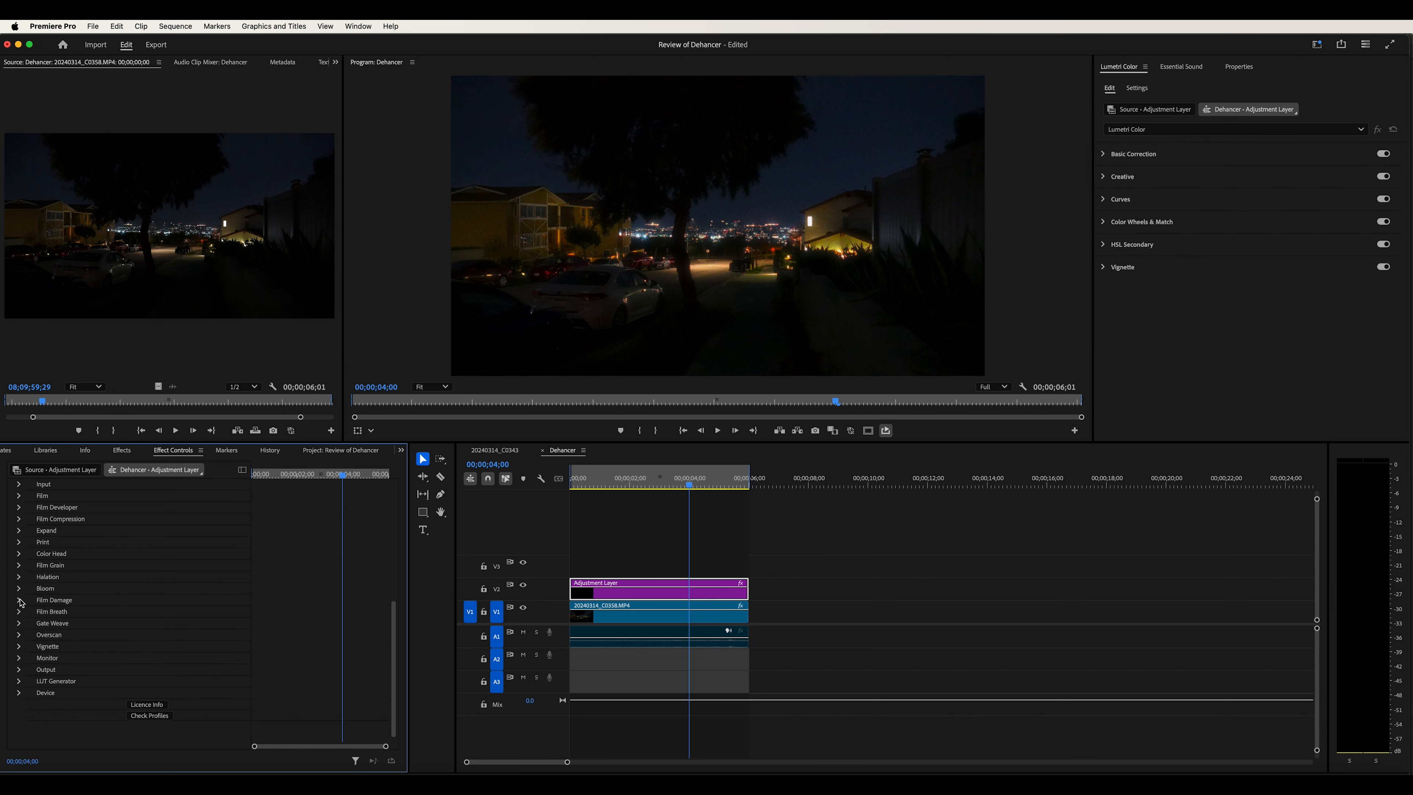
pyautogui.click(19, 601)
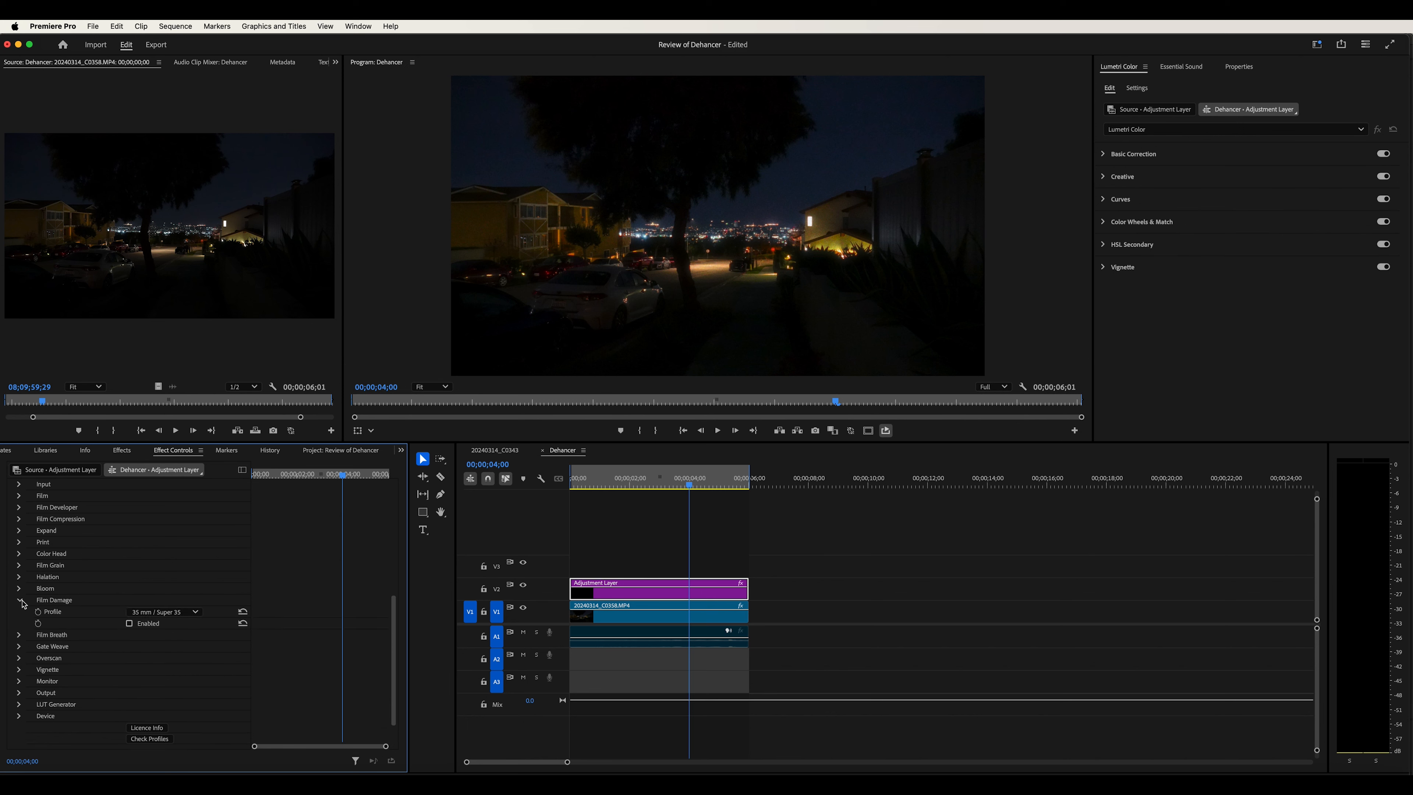
pyautogui.click(129, 623)
# Scrub and play the sequence to review the effect, then return the playhead to the start
pyautogui.moveTo(590, 485); pyautogui.dragTo(505, 492)
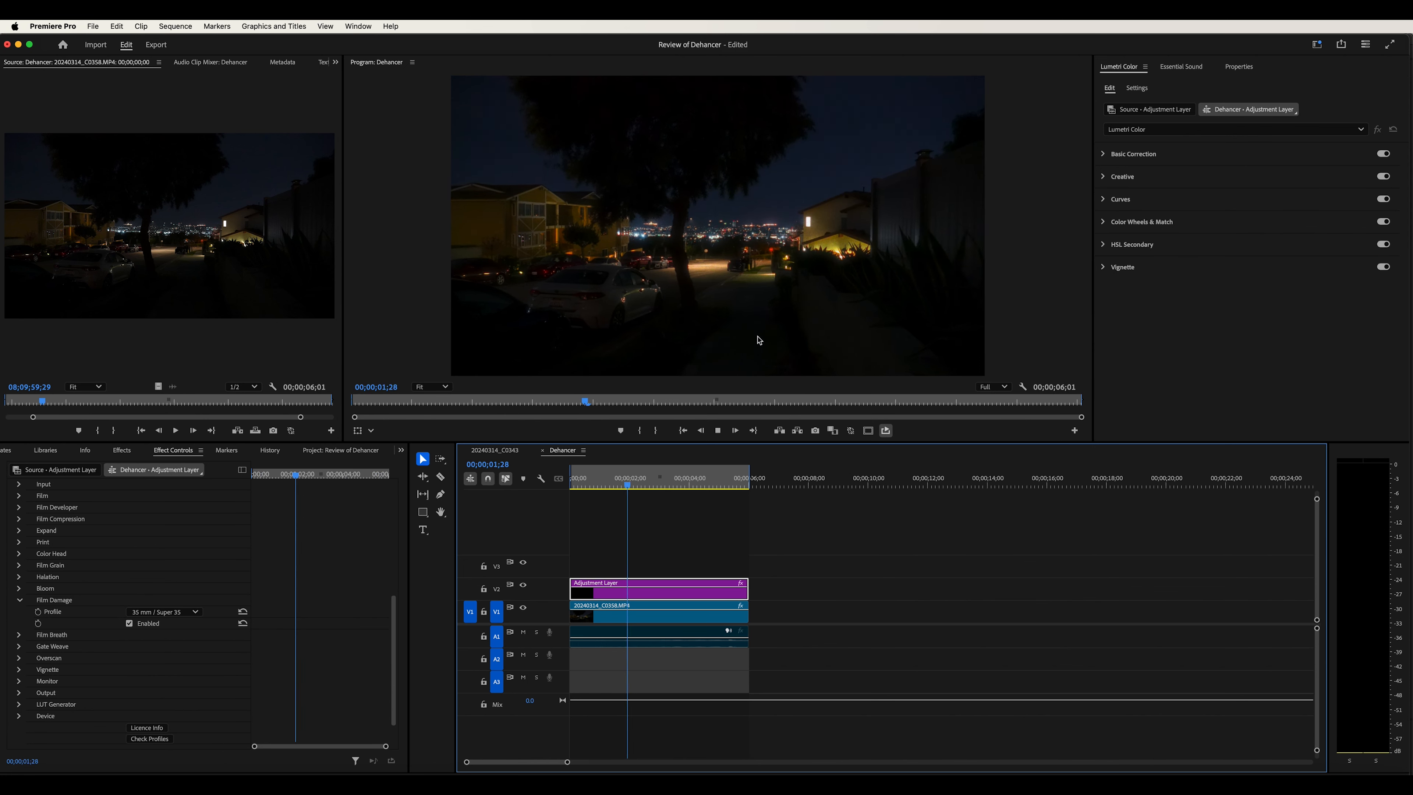
pyautogui.press('space')
pyautogui.press('Home')
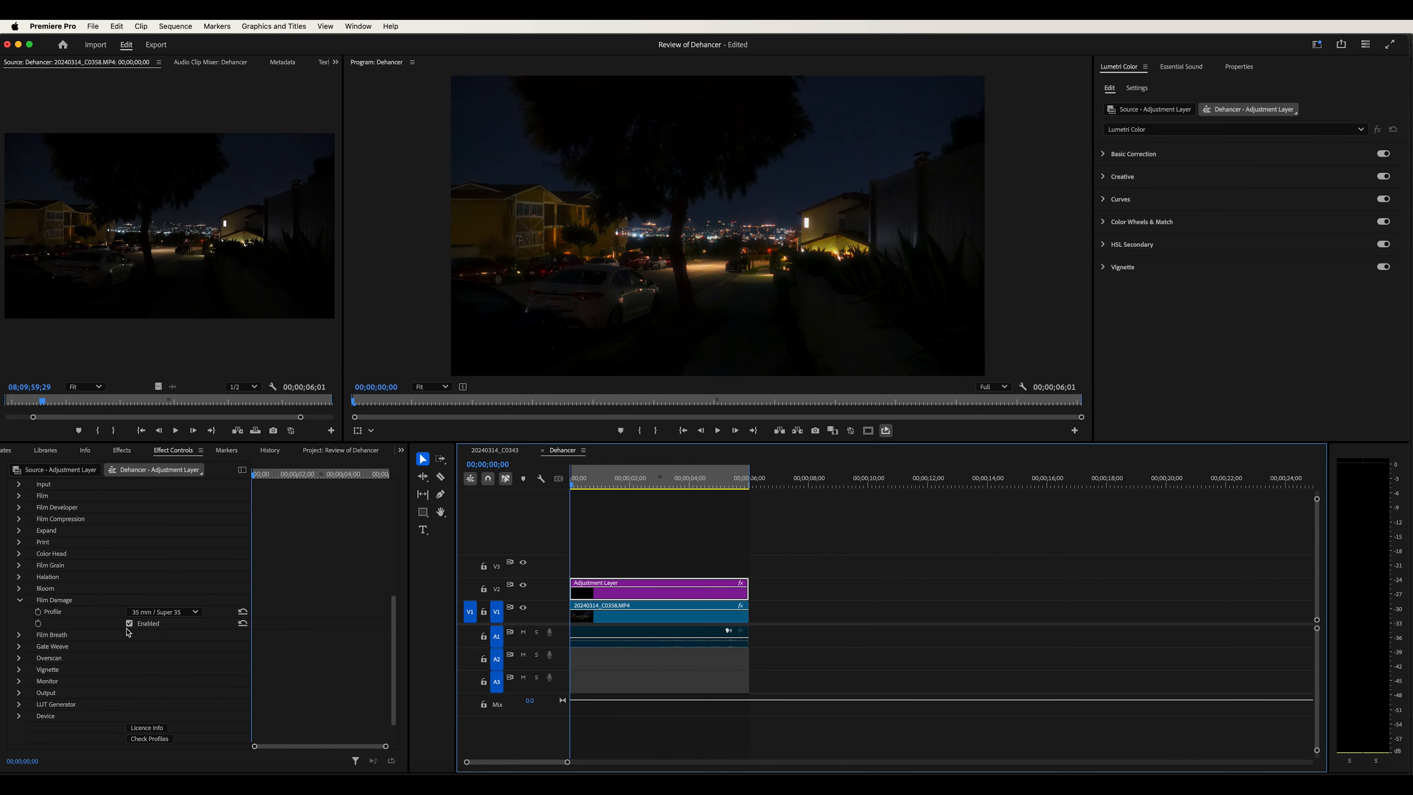
# Set the Film Damage profile to 8 mm / Super 8 and play a few seconds to review it
pyautogui.click(165, 612)
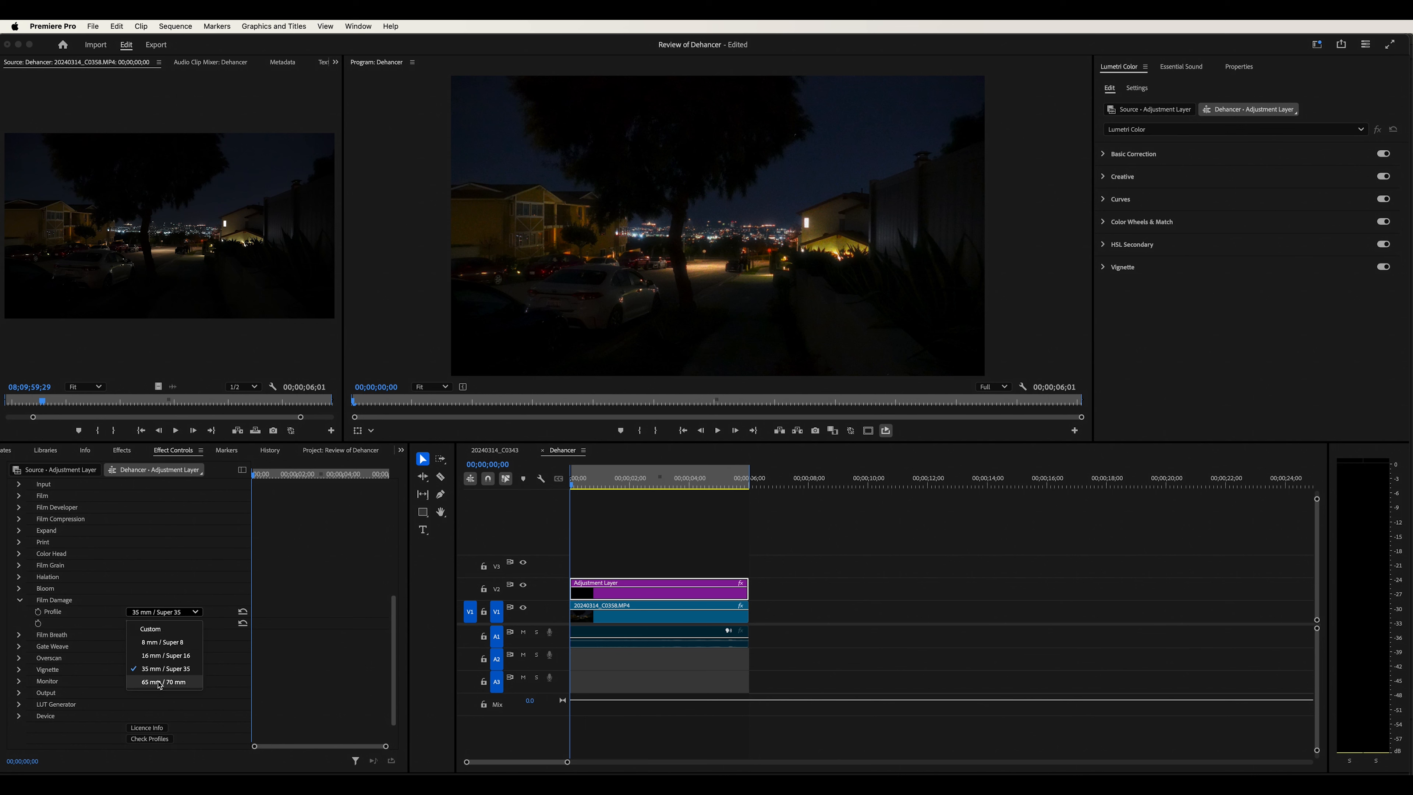
pyautogui.click(162, 644)
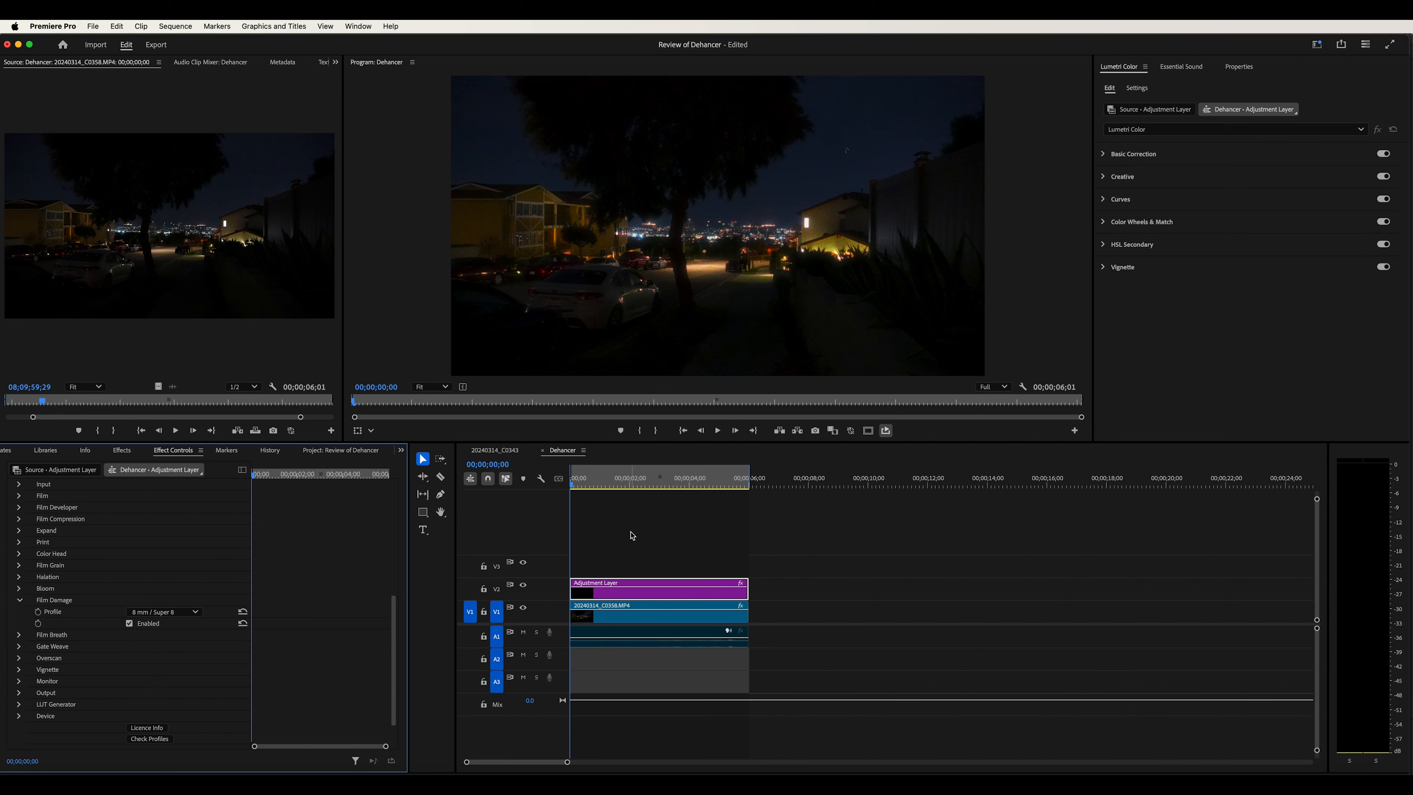
pyautogui.press('space')
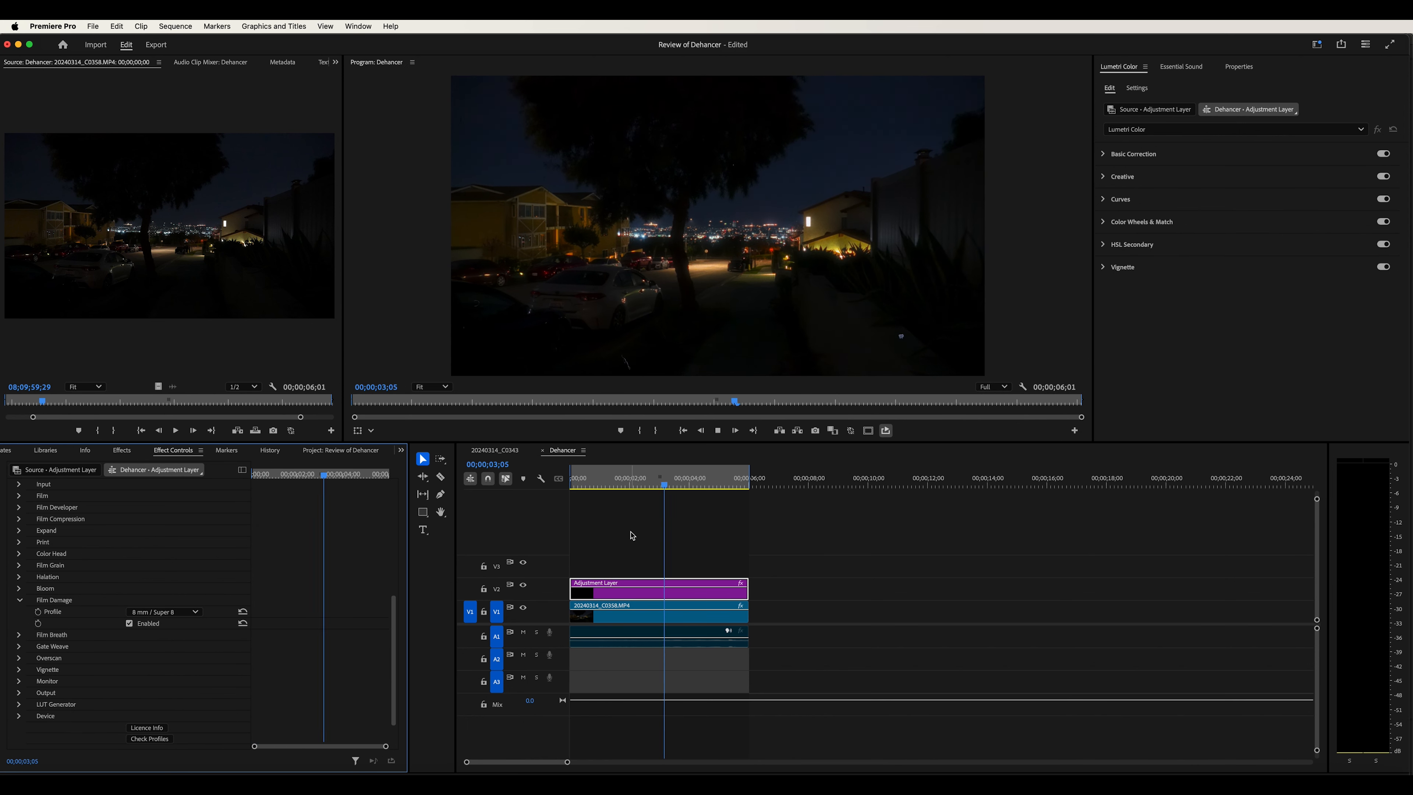
pyautogui.press('space')
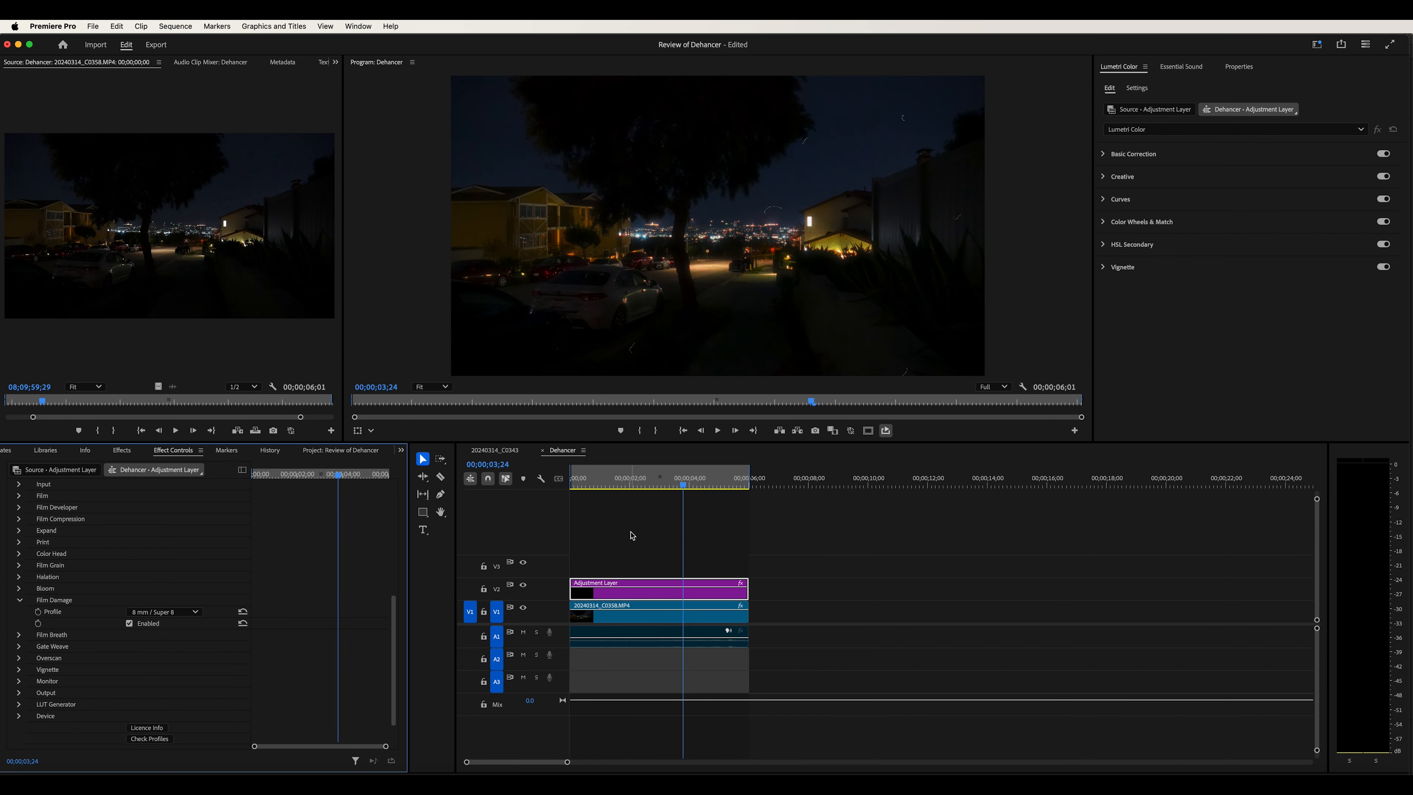
# Collapse Film Damage, expand the Dehancer Vignette section, and enable the vignette
pyautogui.click(19, 600)
pyautogui.scroll(-1, 60, 638)
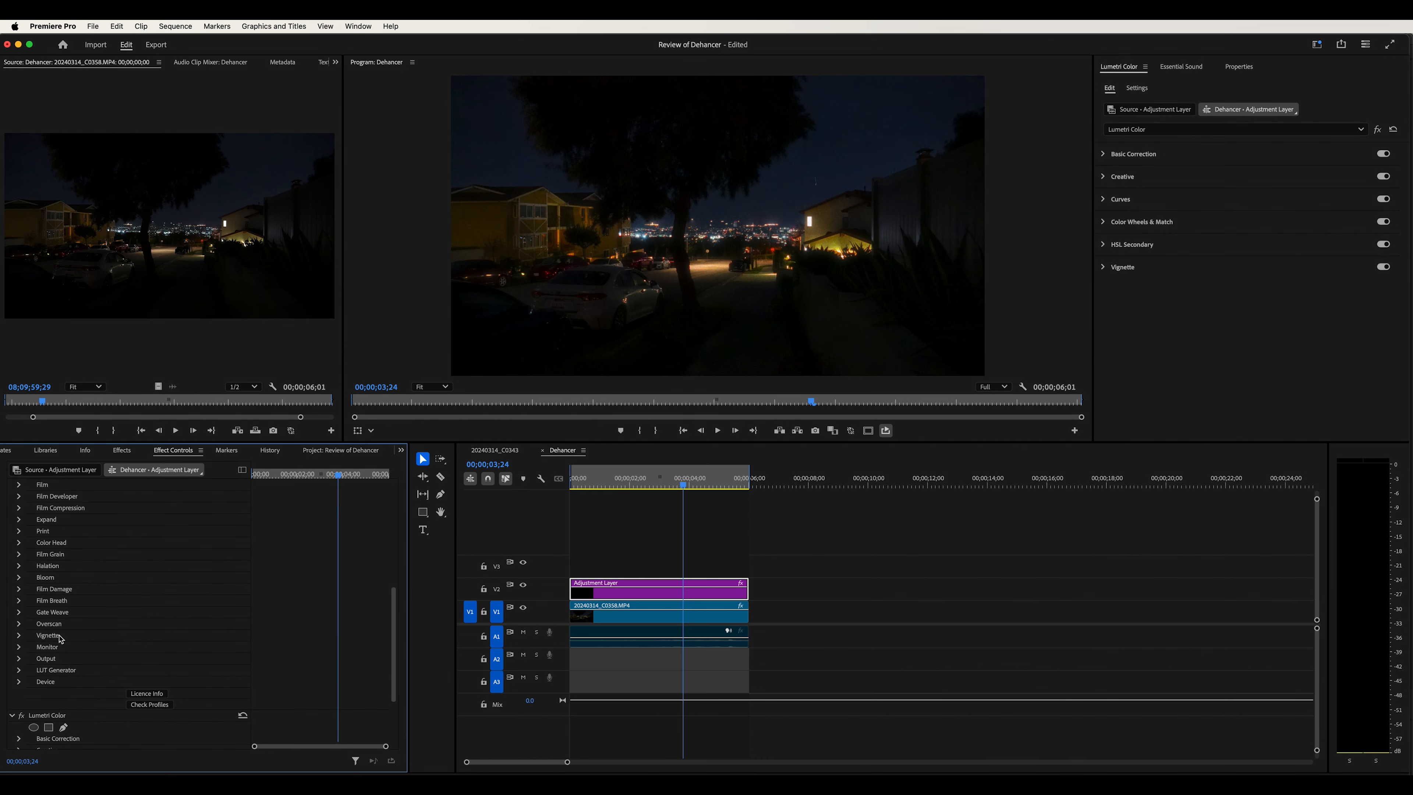
pyautogui.click(20, 635)
pyautogui.scroll(-2, 67, 657)
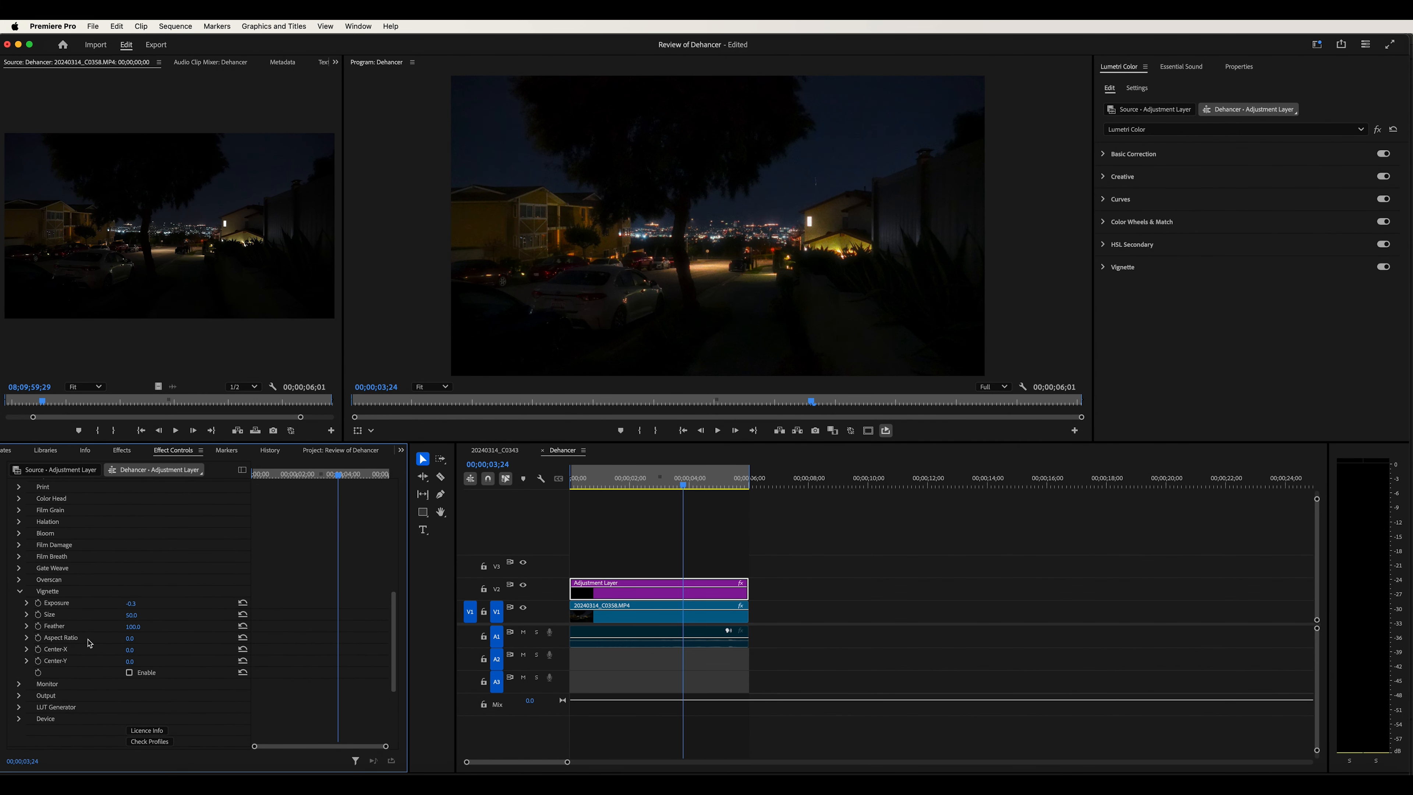
pyautogui.click(129, 673)
# Scrub the Dehancer Vignette Exposure to about 0.2
pyautogui.moveTo(134, 607); pyautogui.dragTo(163, 607)
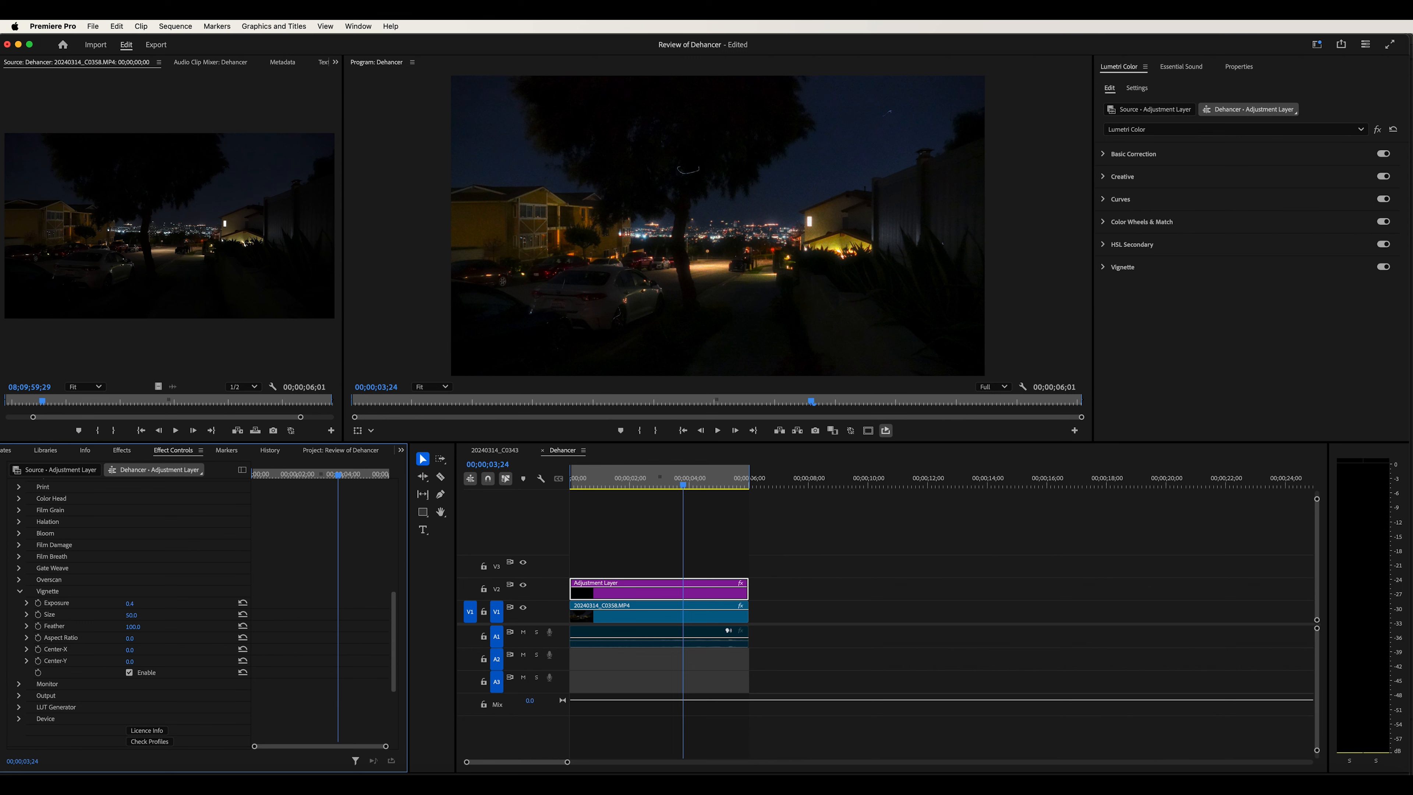
pyautogui.moveTo(129, 604); pyautogui.dragTo(126, 603)
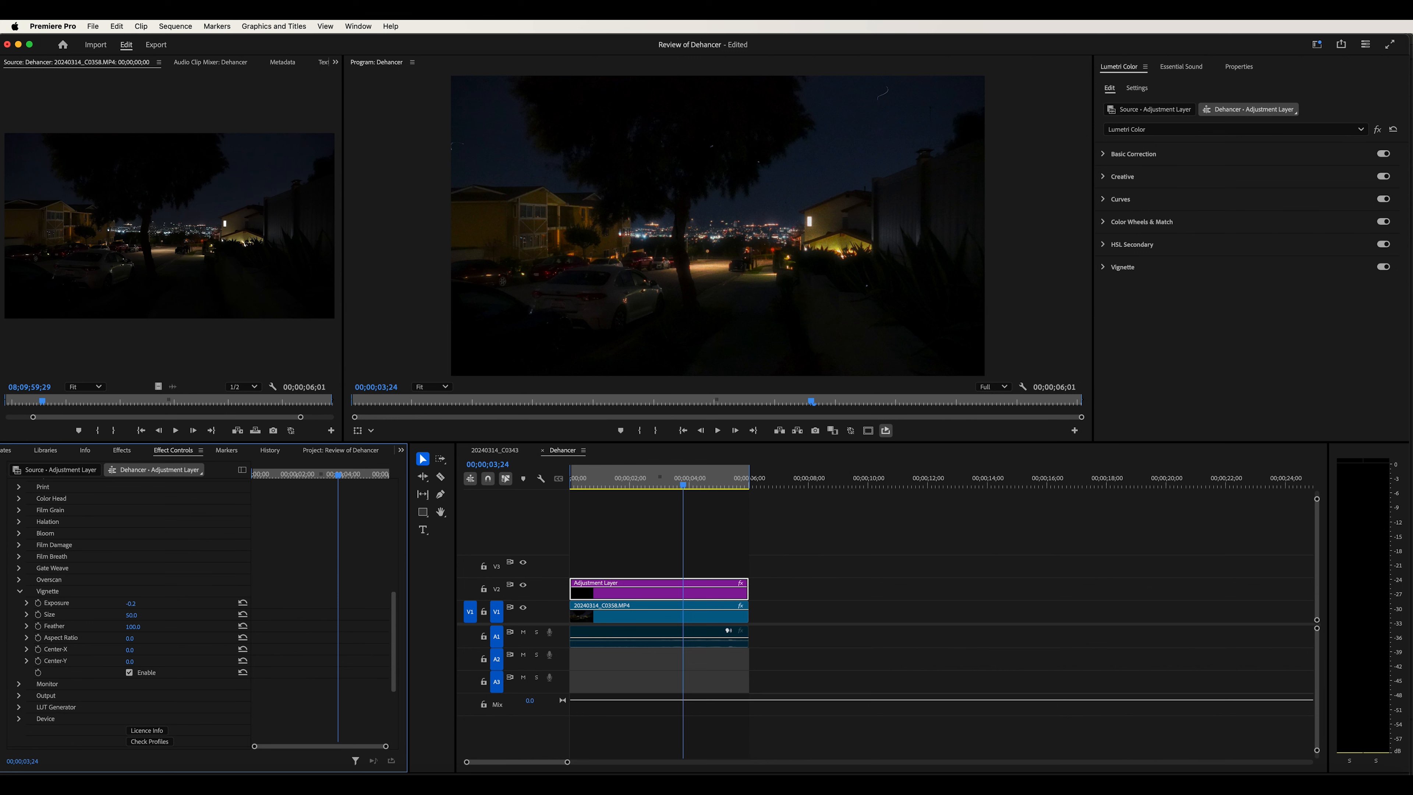
pyautogui.moveTo(129, 603); pyautogui.dragTo(137, 615)
pyautogui.moveTo(136, 627); pyautogui.dragTo(130, 627)
# Expand the Lumetri Vignette section and drag its Amount down to about -0.6
pyautogui.click(1155, 269)
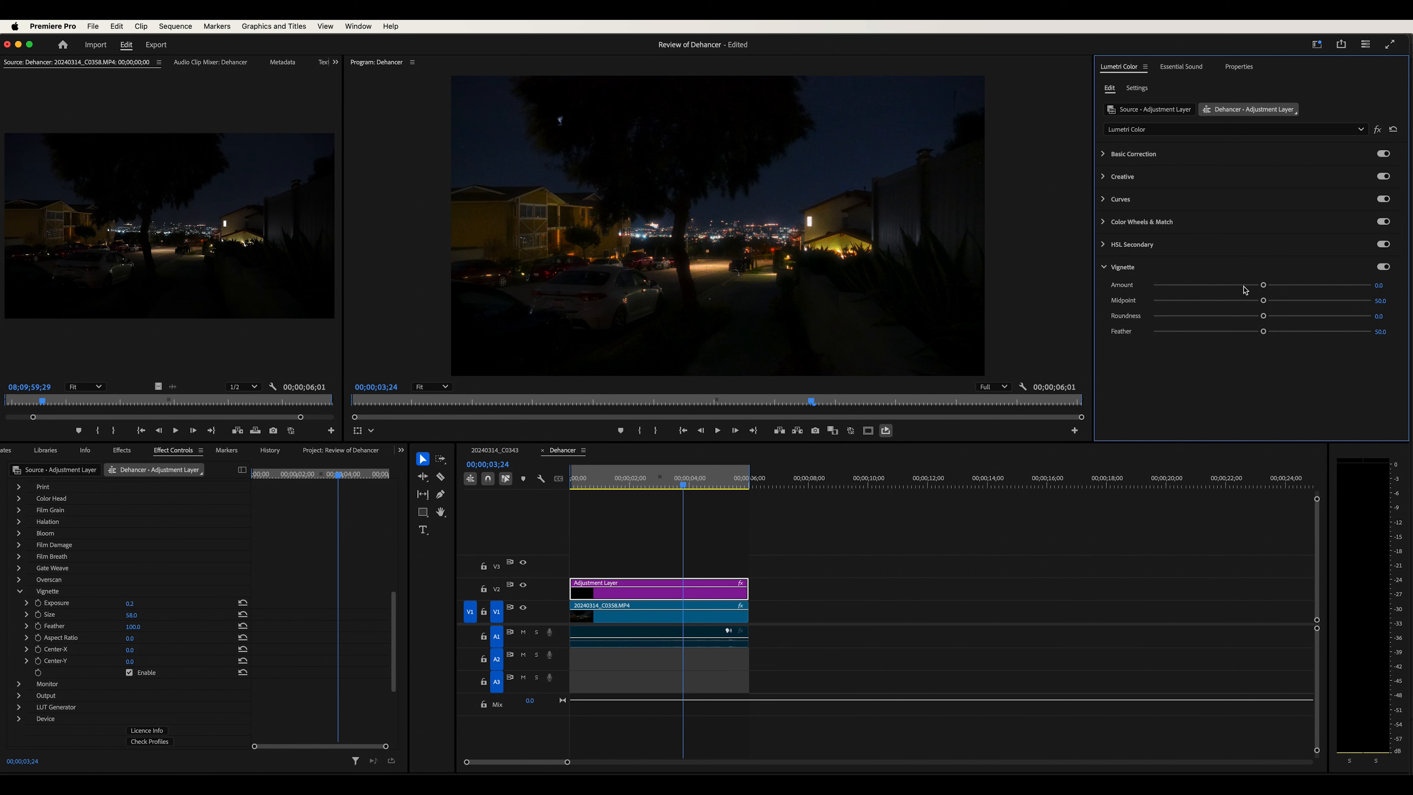
pyautogui.moveTo(1263, 284); pyautogui.dragTo(1232, 287)
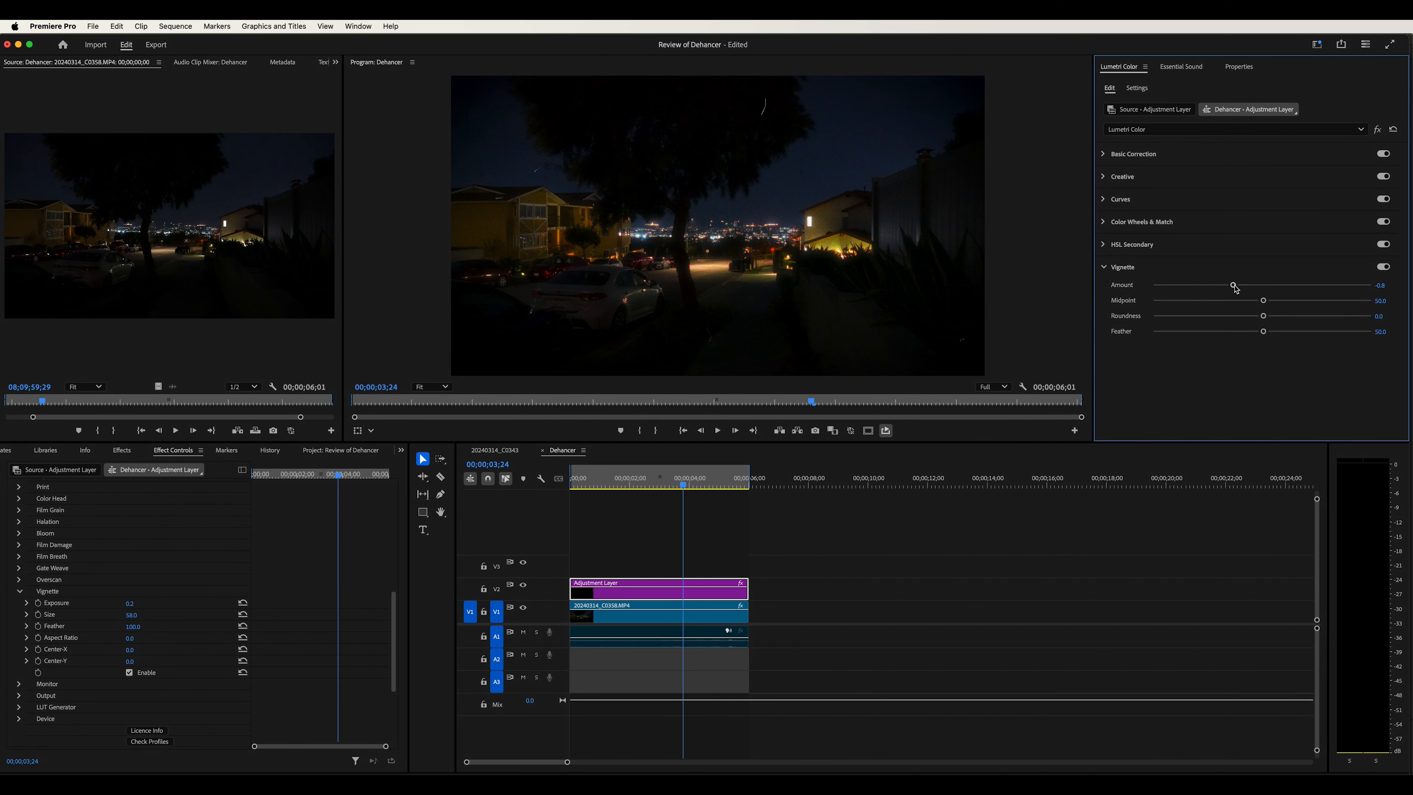
# Reset the Lumetri Vignette Amount to 0 and collapse the Dehancer Vignette section
pyautogui.doubleClick(1236, 286)
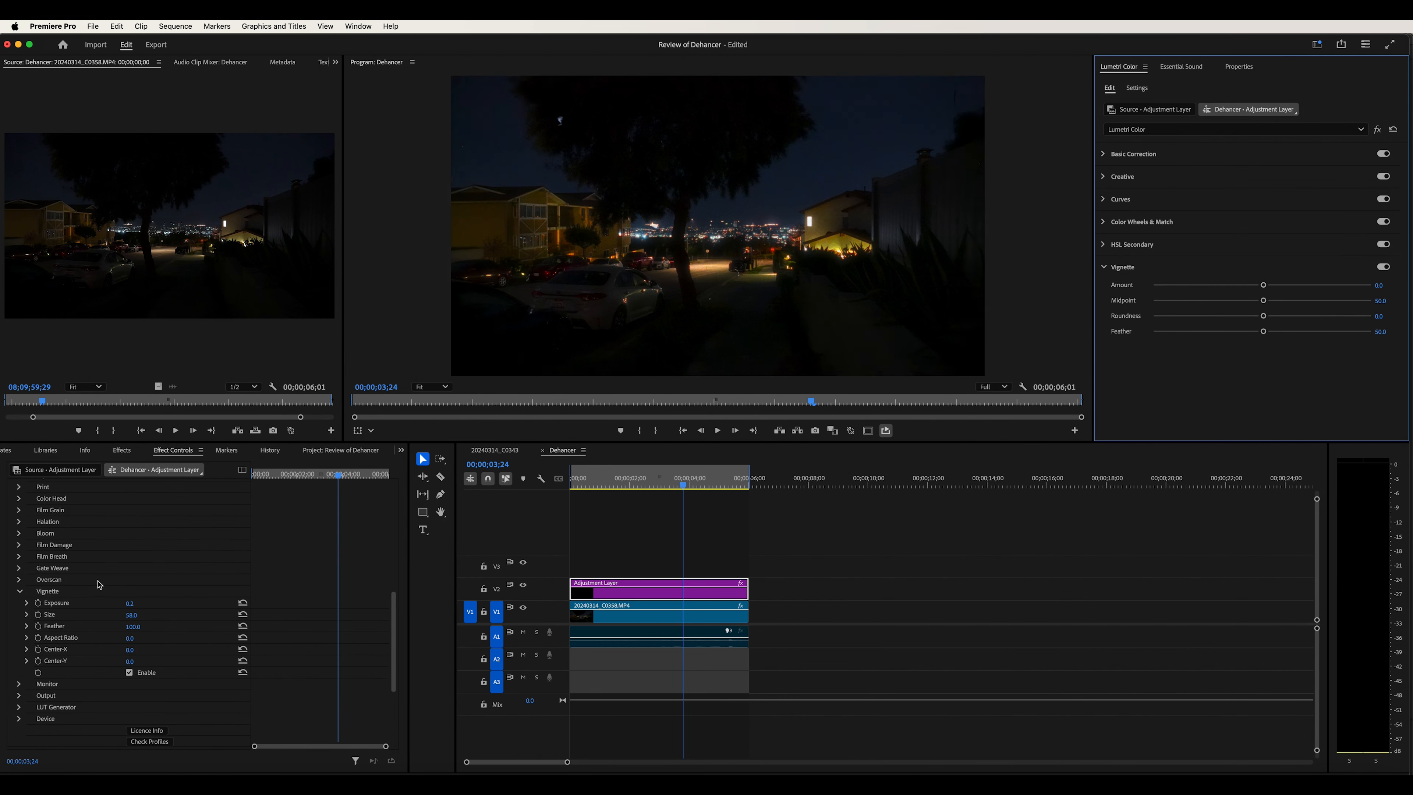
pyautogui.click(71, 591)
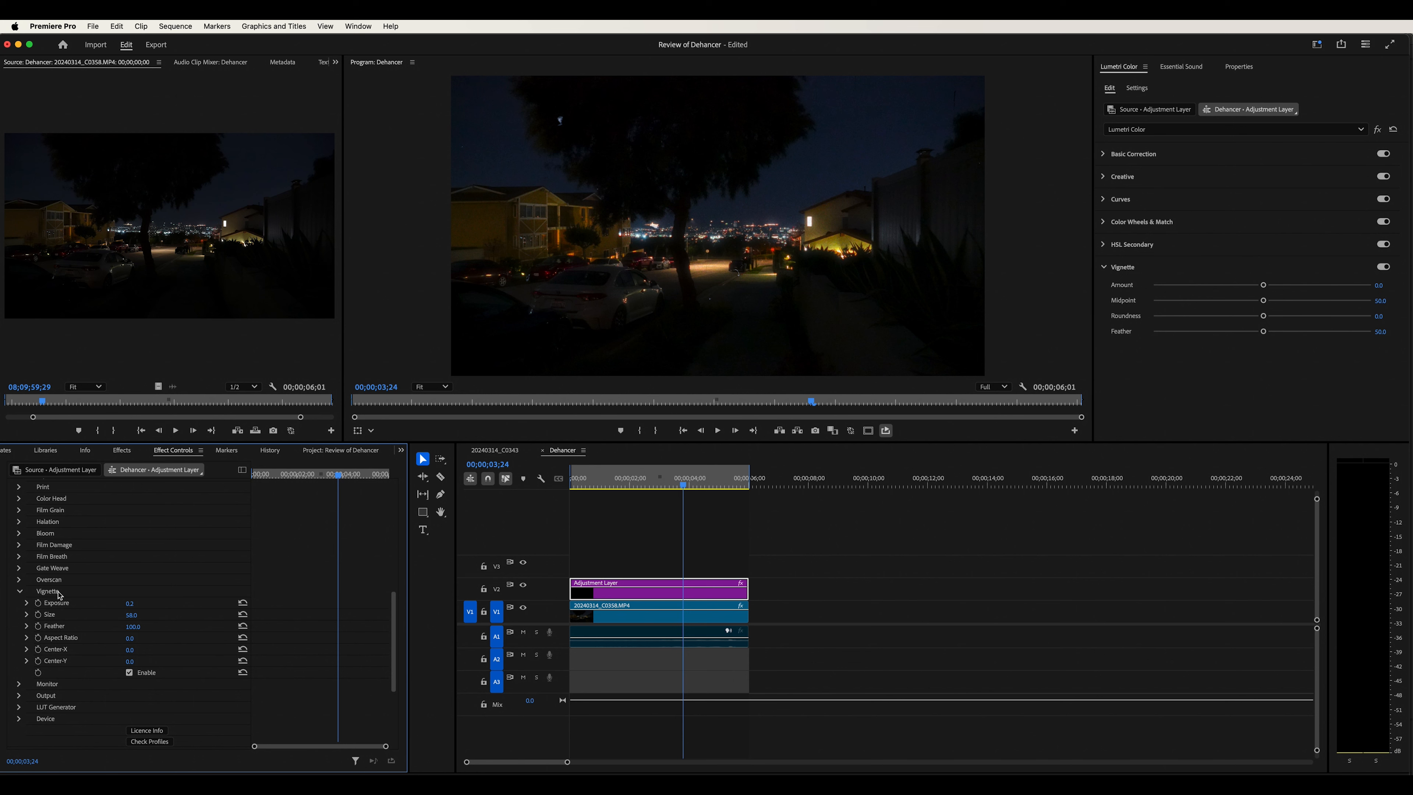
pyautogui.click(58, 594)
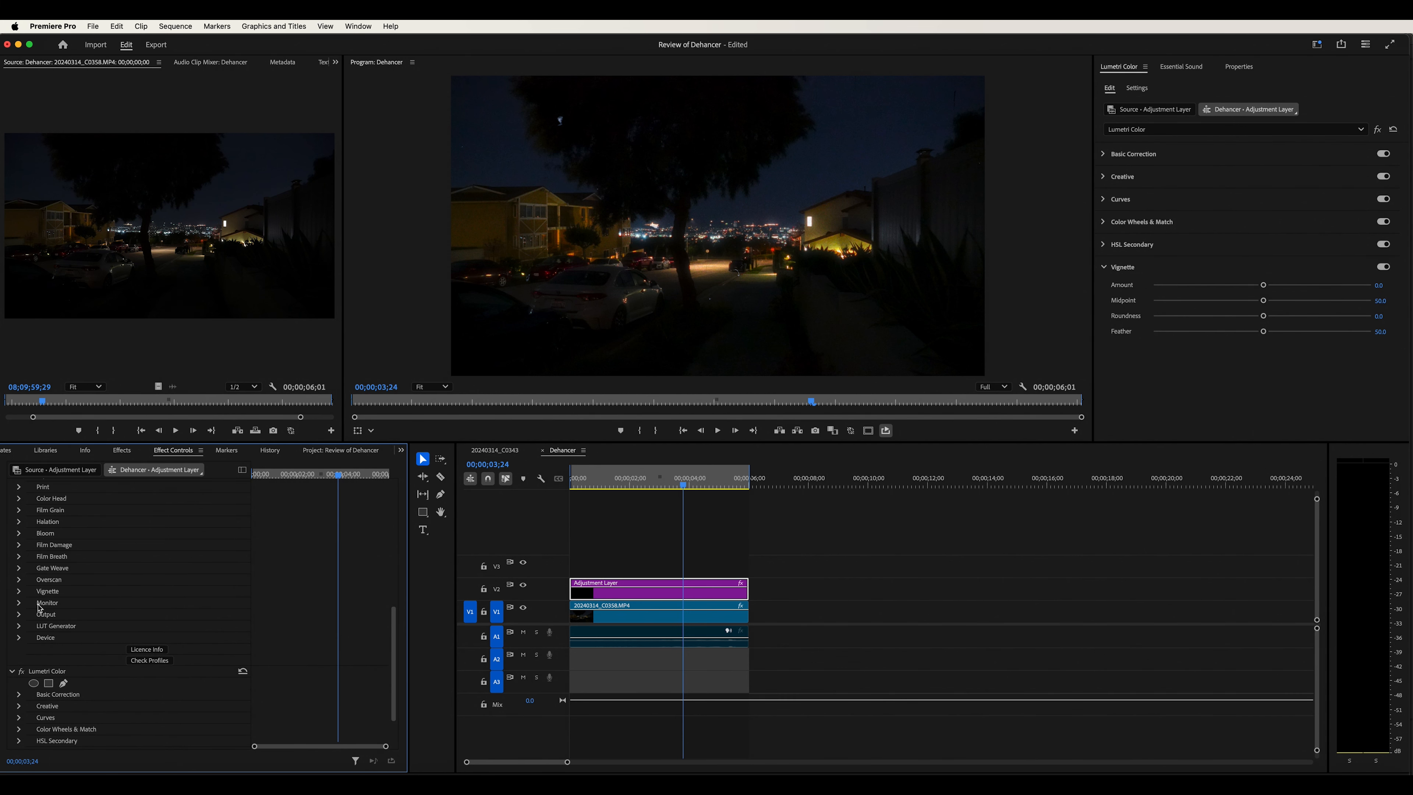
# Expand the Dehancer Monitor and LUT Generator sections to inspect their options
pyautogui.click(19, 603)
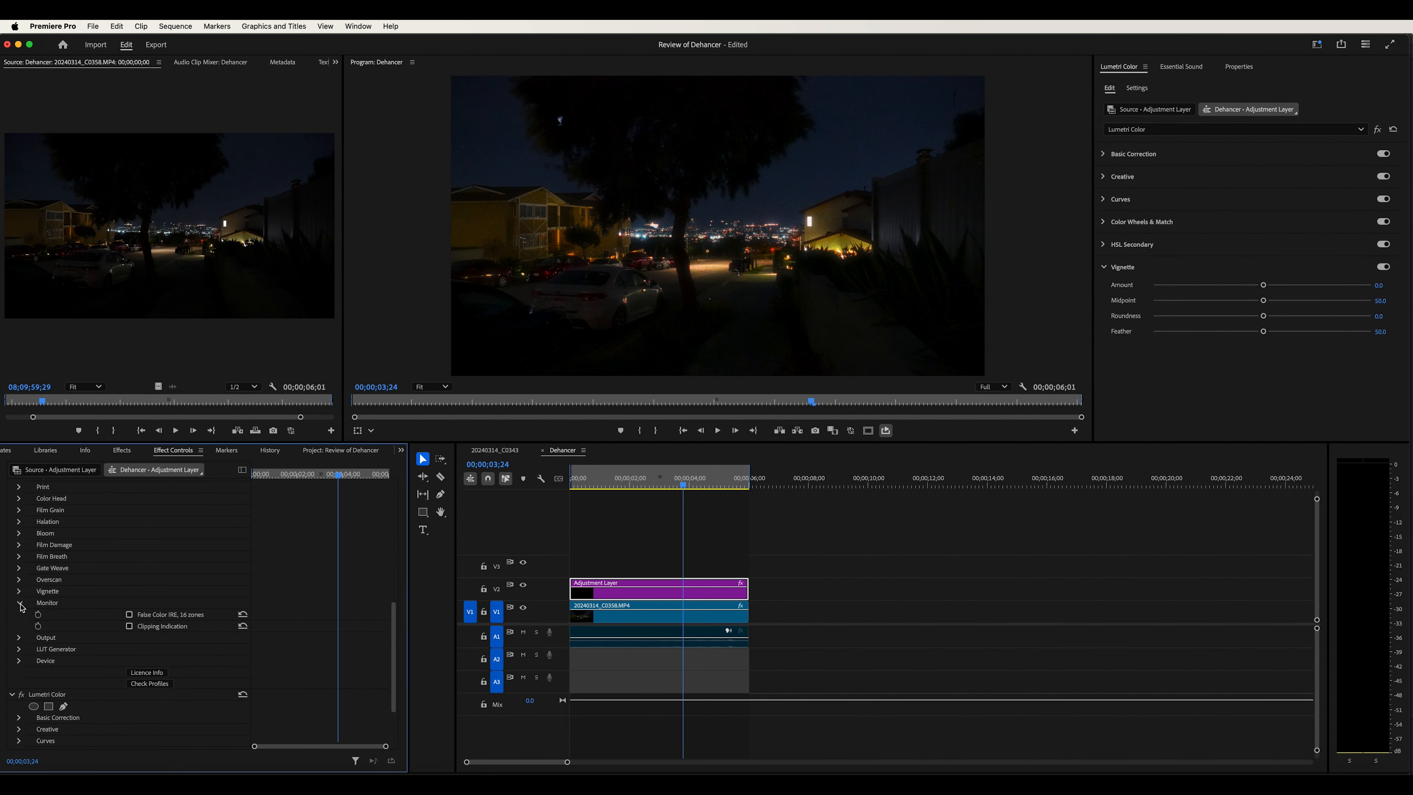
pyautogui.click(129, 615)
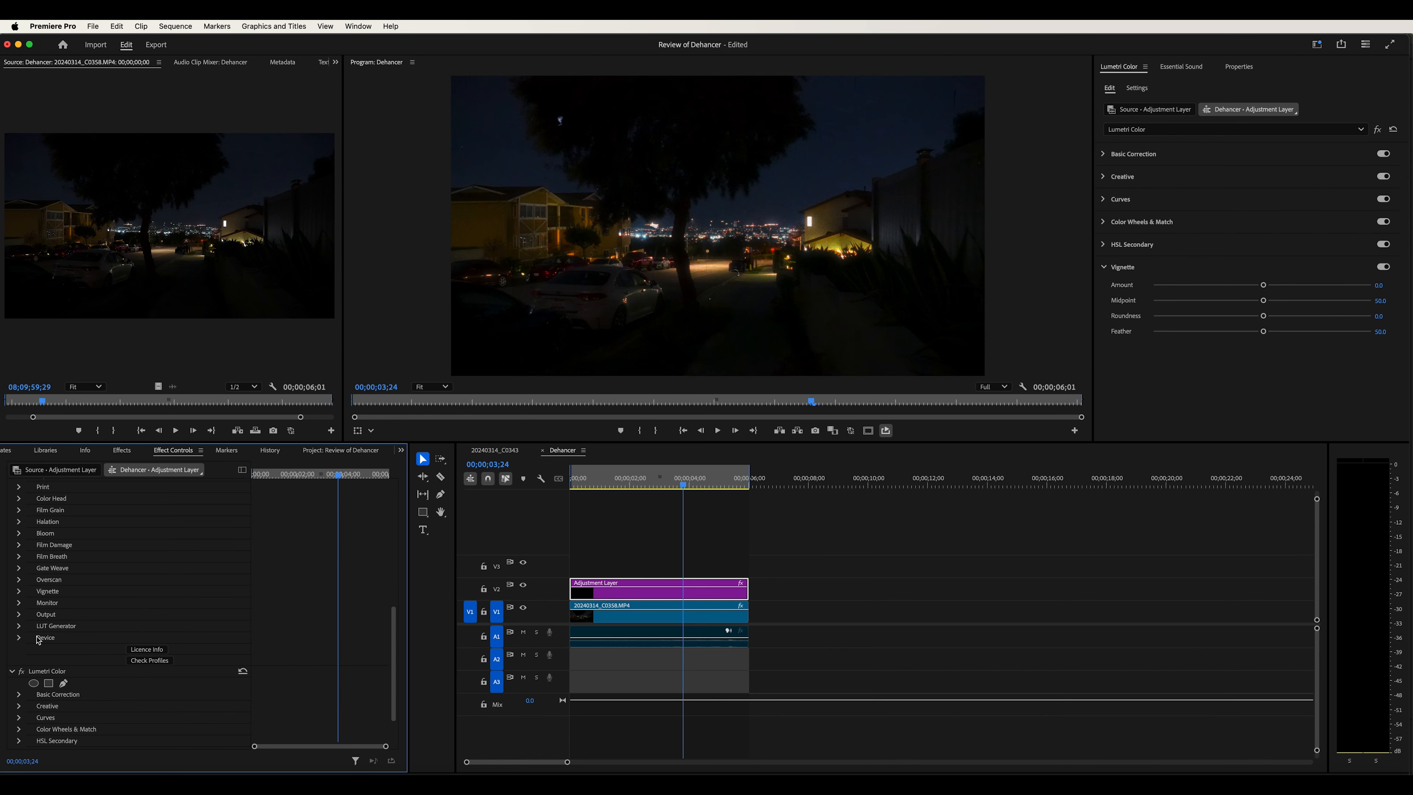
pyautogui.click(19, 626)
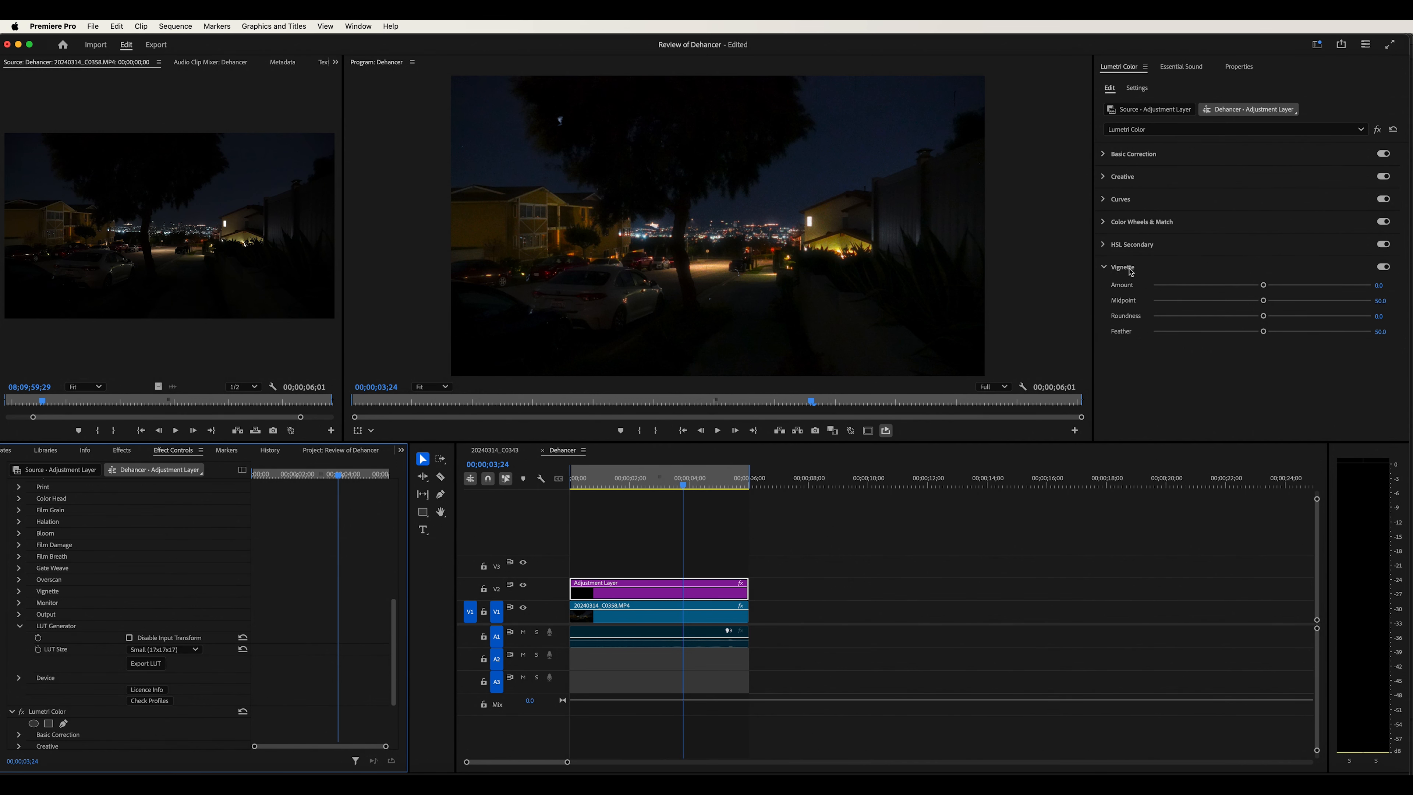
# Expand the Lumetri Creative section and browse the Look preset list, leaving it at None
pyautogui.click(1184, 177)
pyautogui.click(1183, 177)
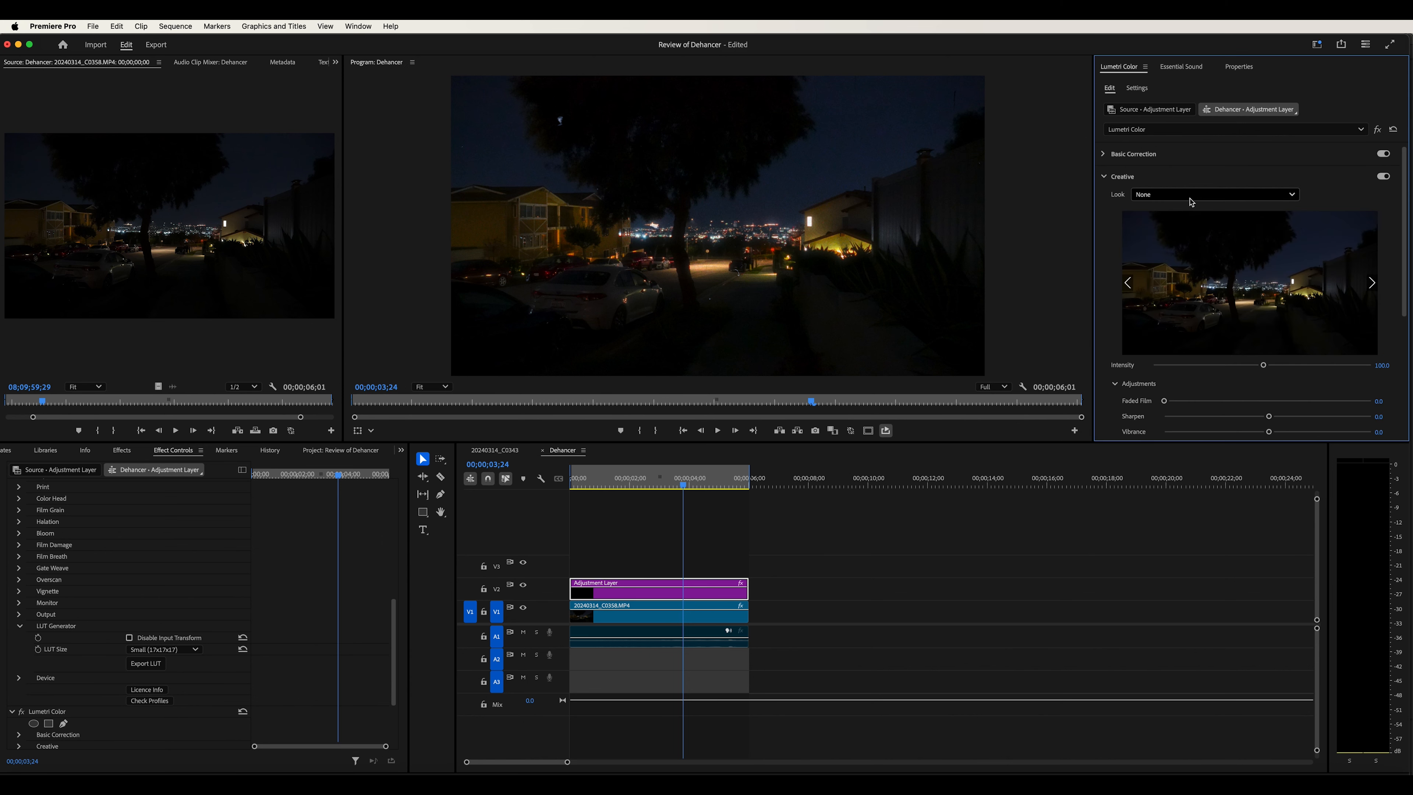
pyautogui.click(1190, 195)
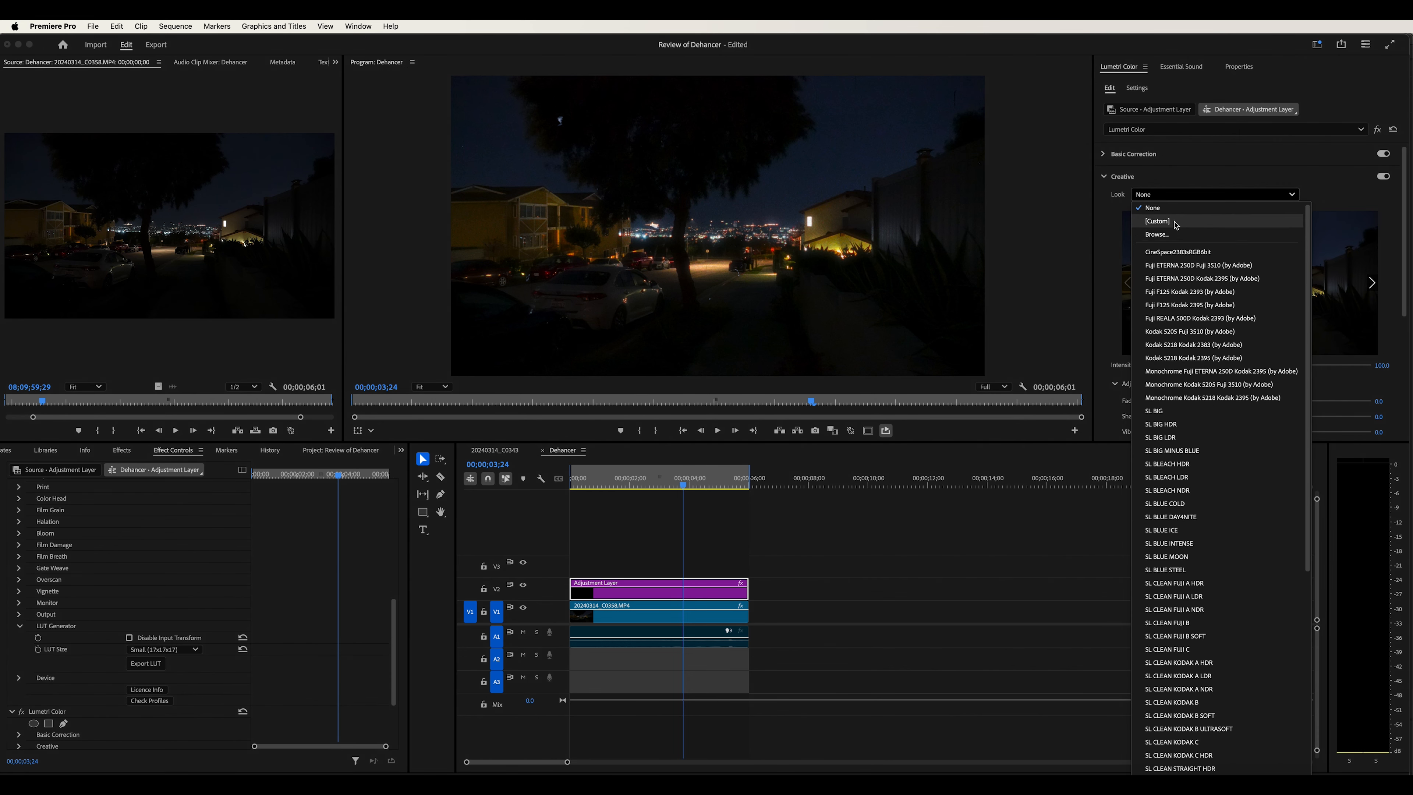
pyautogui.click(1203, 194)
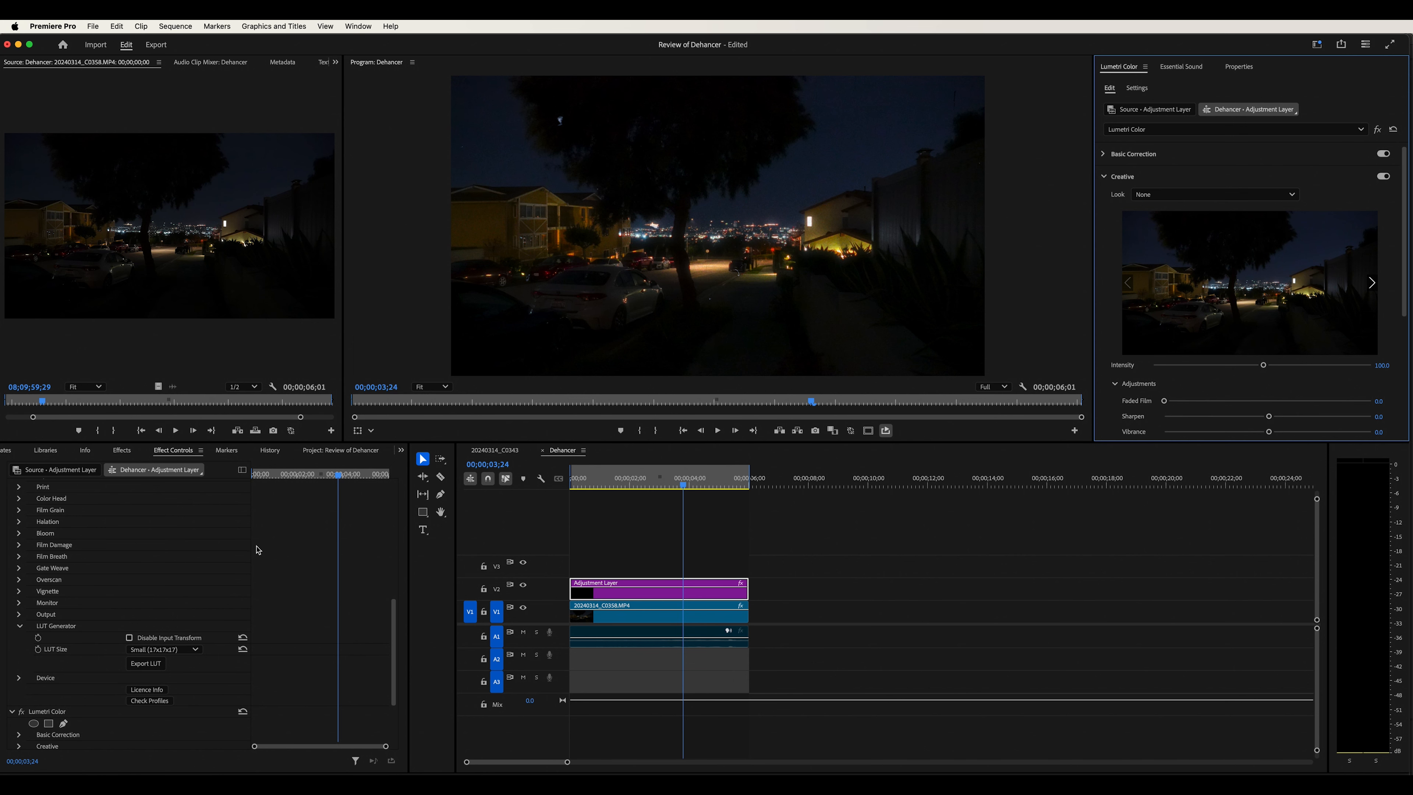
pyautogui.scroll(5, 233, 554)
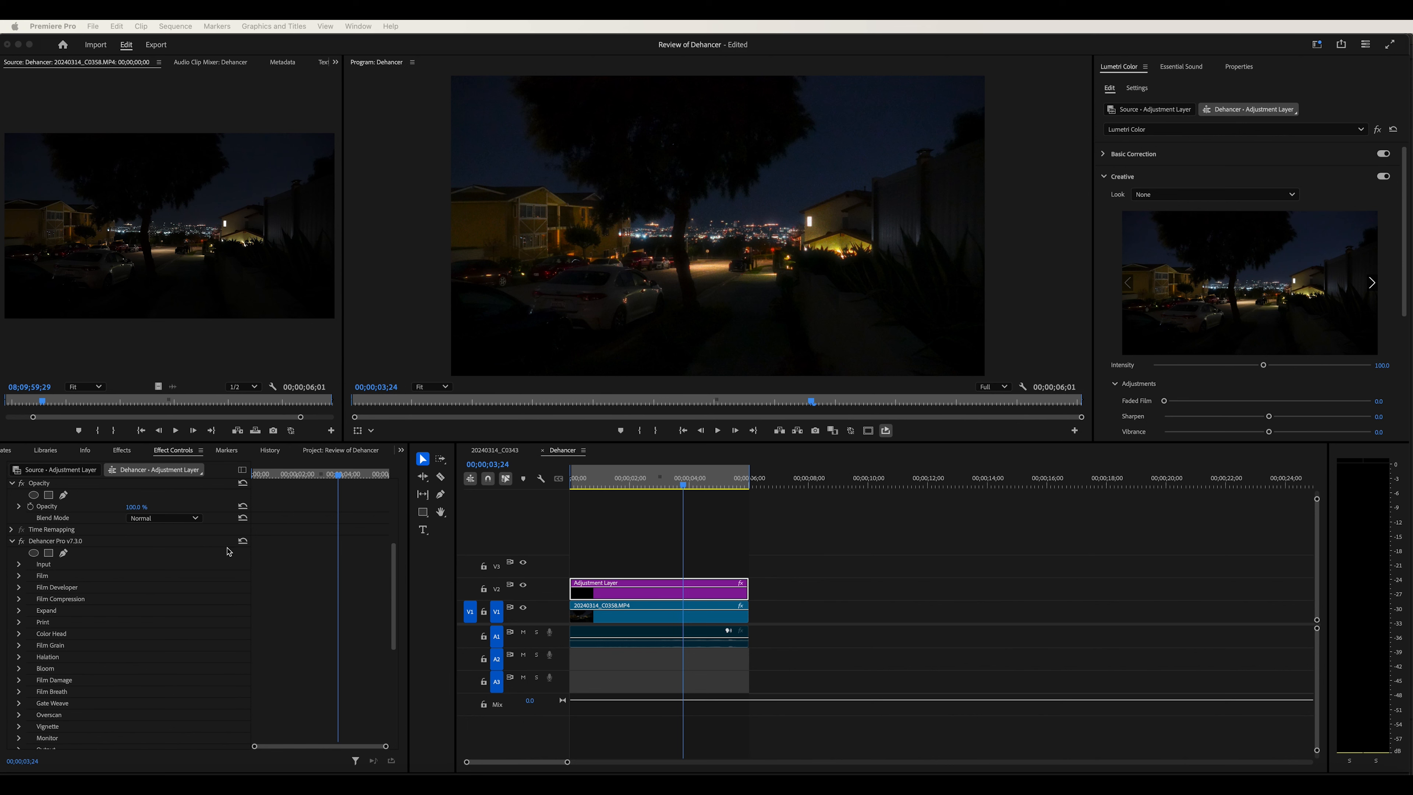
pyautogui.scroll(-4, 175, 616)
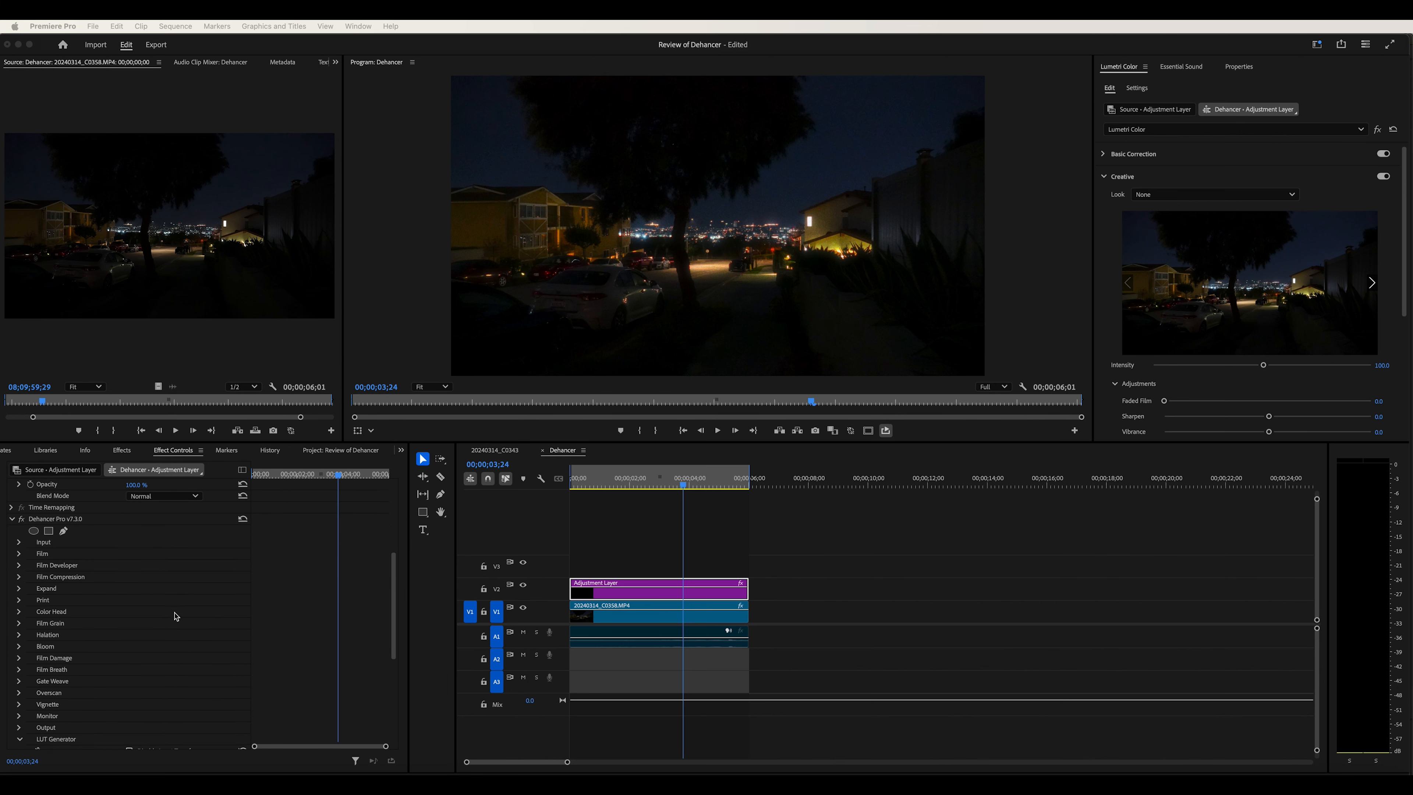